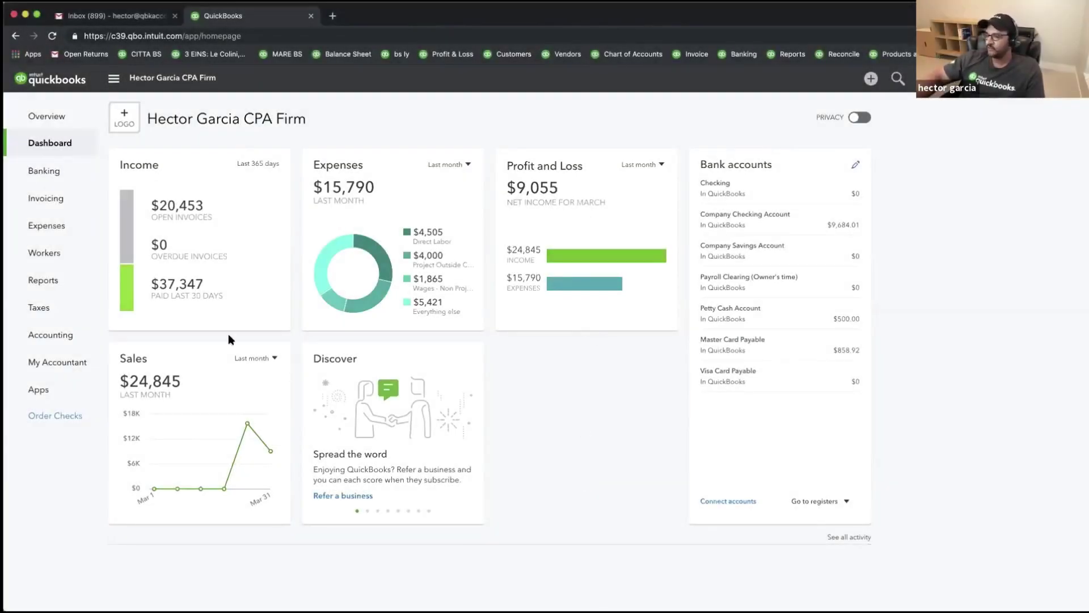
# Step: Zoom the page to 110% and open the + New Create menu on the dashboard
pyautogui.click(869, 80)
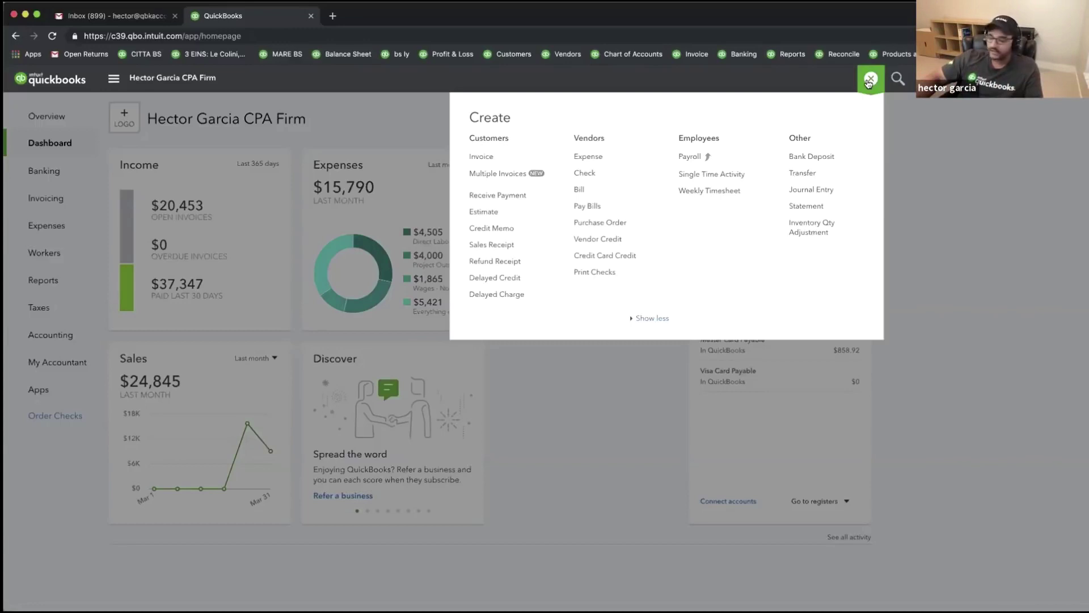
pyautogui.click(866, 84)
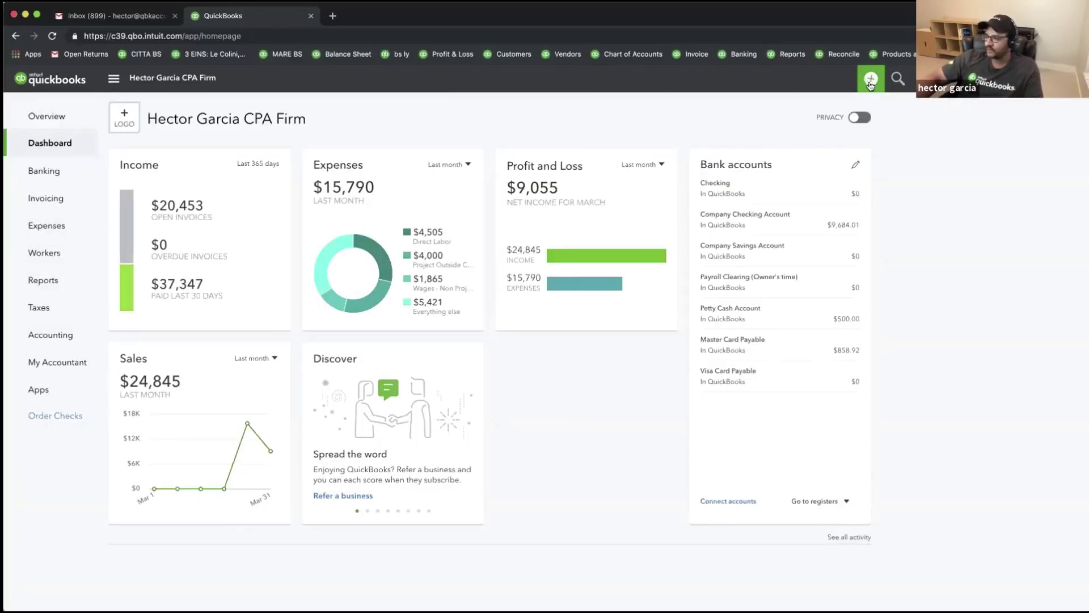
pyautogui.click(870, 83)
pyautogui.click(873, 83)
pyautogui.click(873, 83)
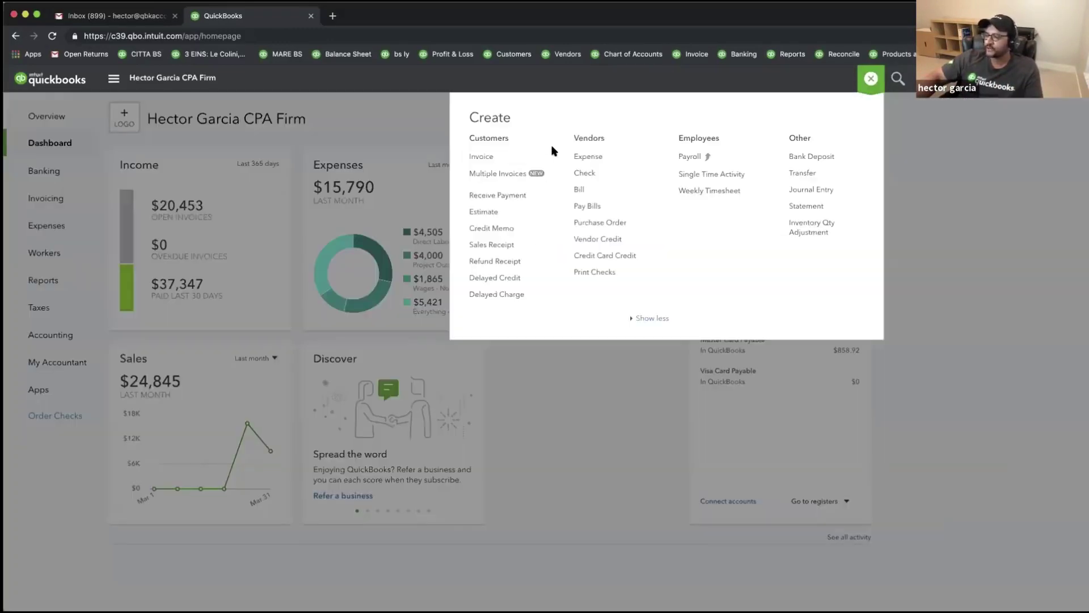
pyautogui.press('super+equal')
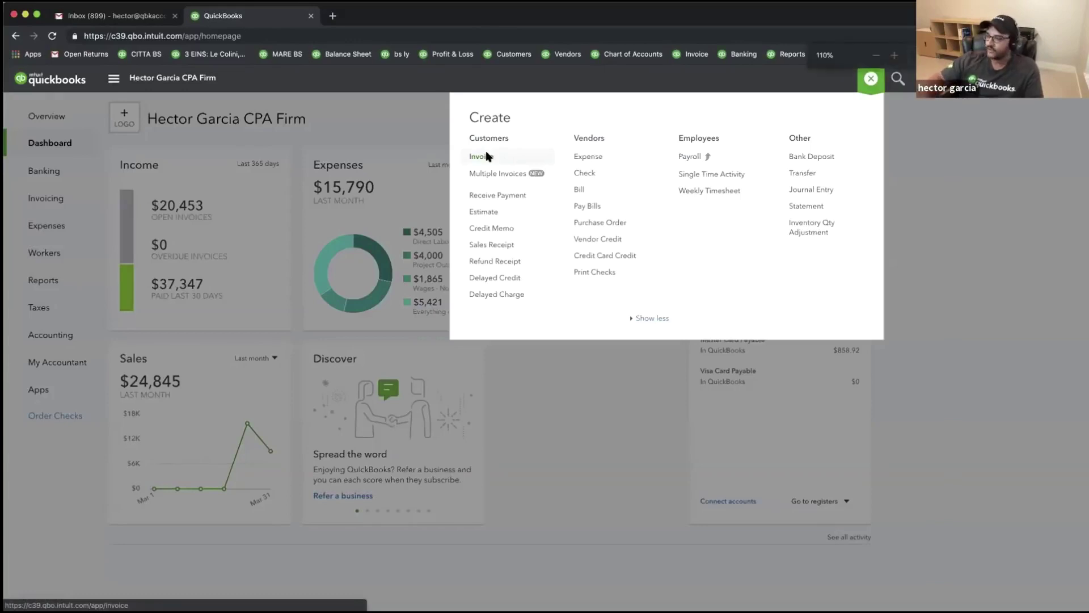
pyautogui.click(848, 82)
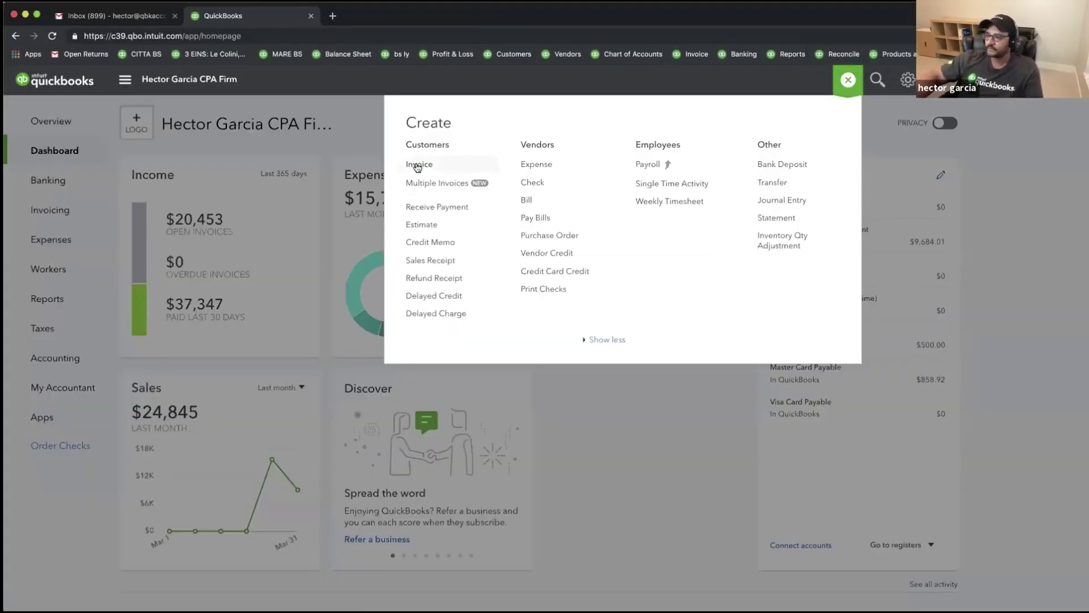
# Step: Start a blank invoice, dismiss the custom fields tip, and choose New style under Customize
pyautogui.click(418, 164)
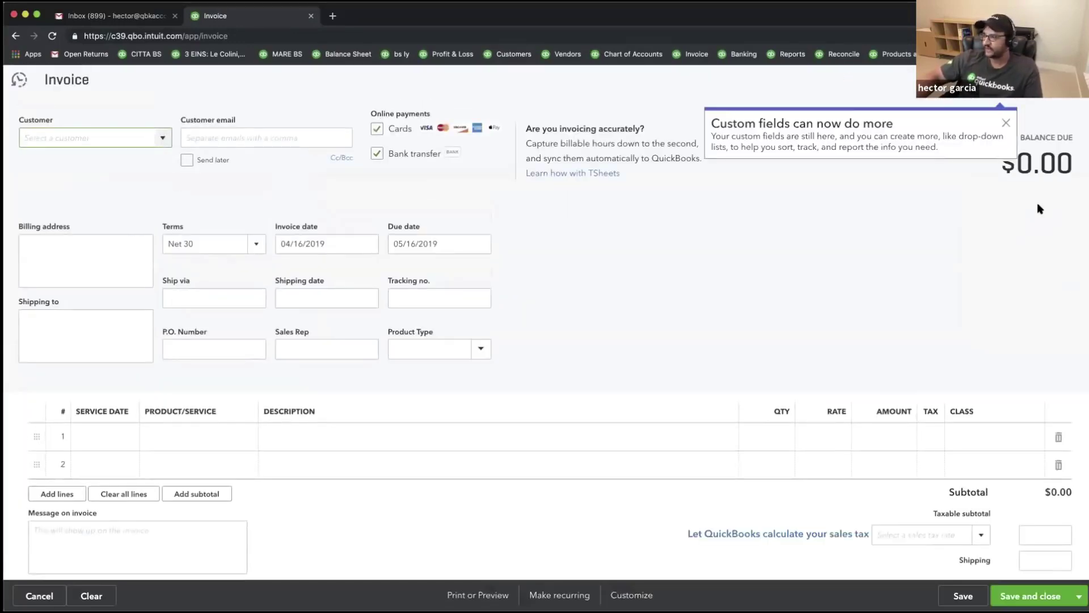
pyautogui.click(1007, 124)
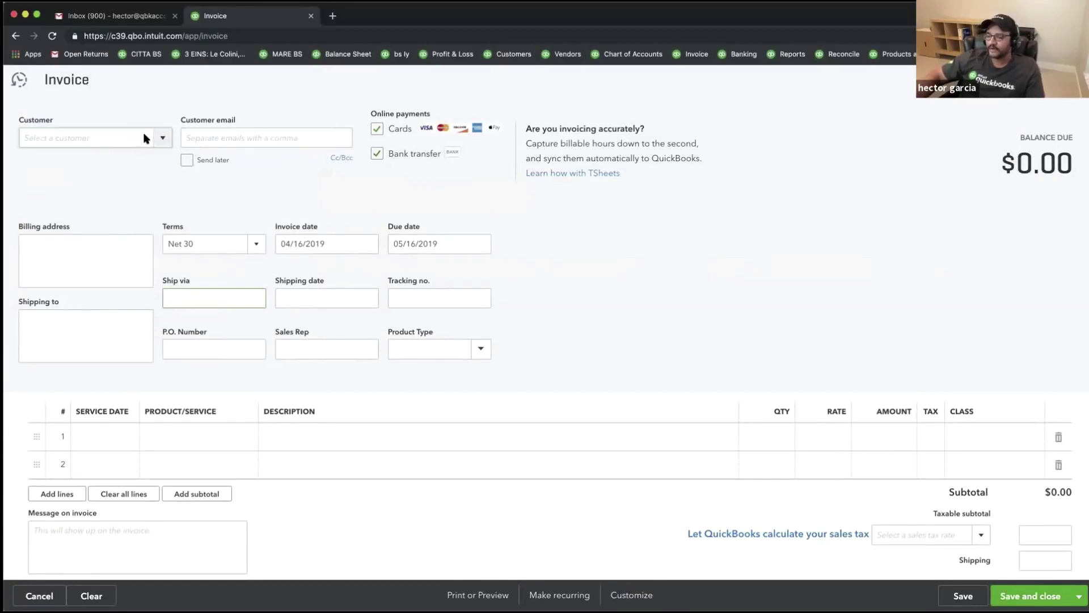
pyautogui.click(631, 595)
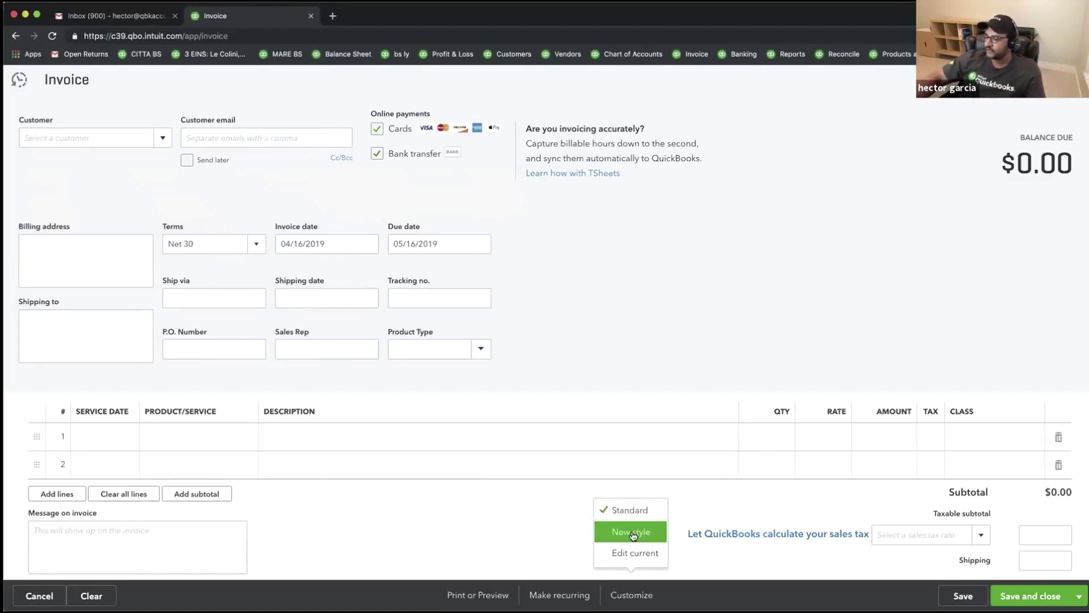
pyautogui.click(631, 536)
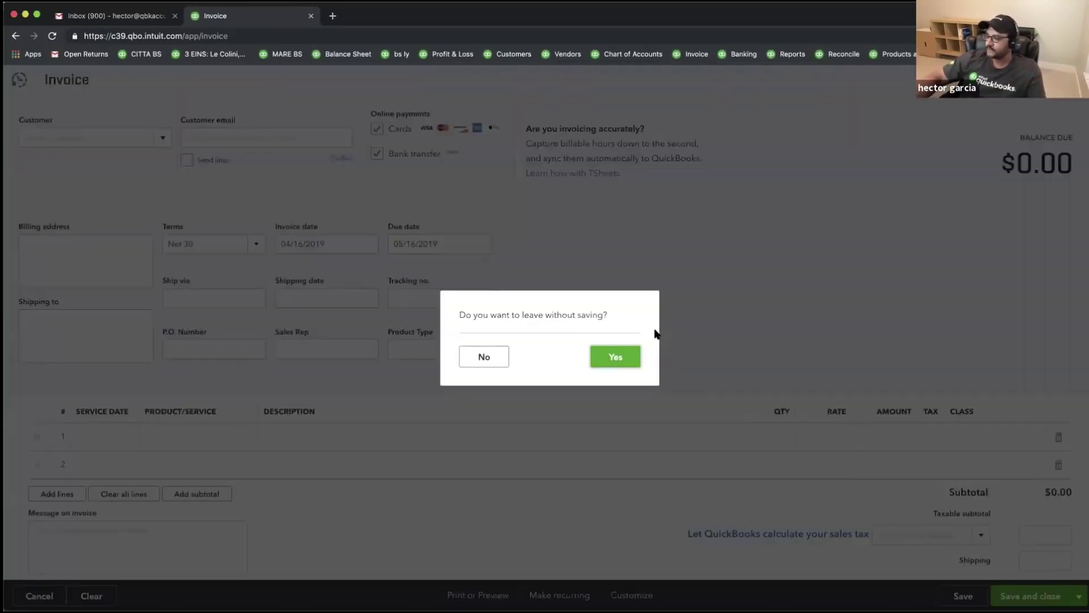
# Step: Leave the unsaved invoice and rename the new template to 'Template #1 - Invoice'
pyautogui.click(616, 358)
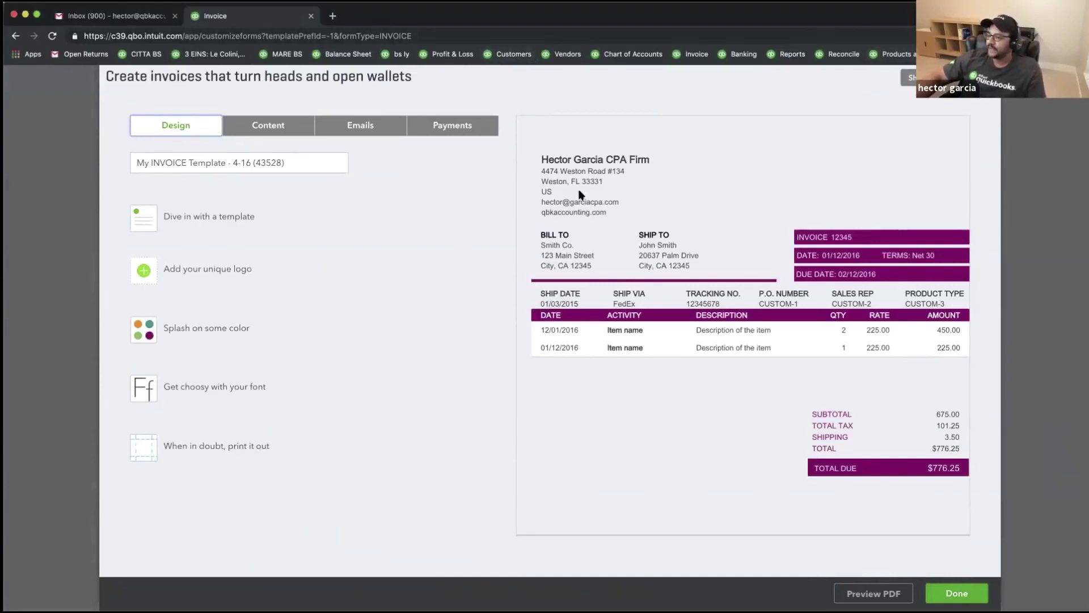
pyautogui.click(292, 162)
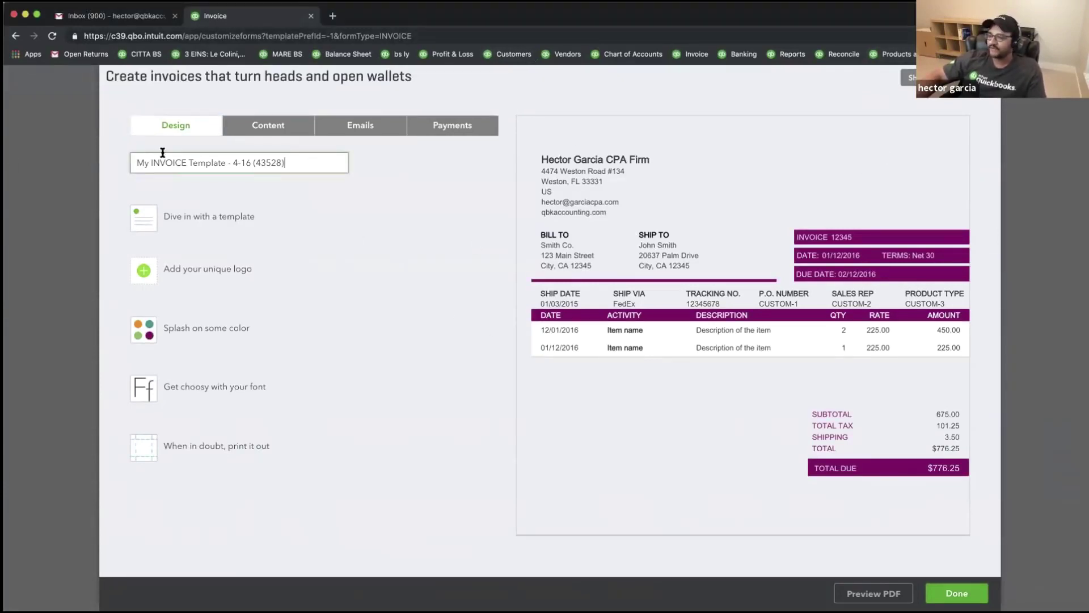
pyautogui.press('super+a')
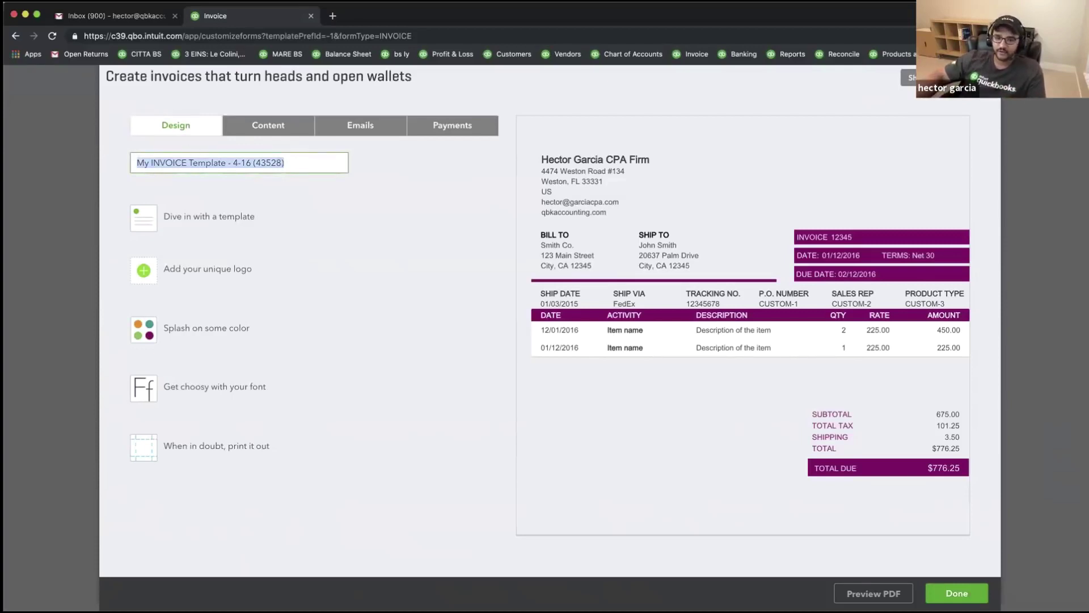
pyautogui.write('only online')
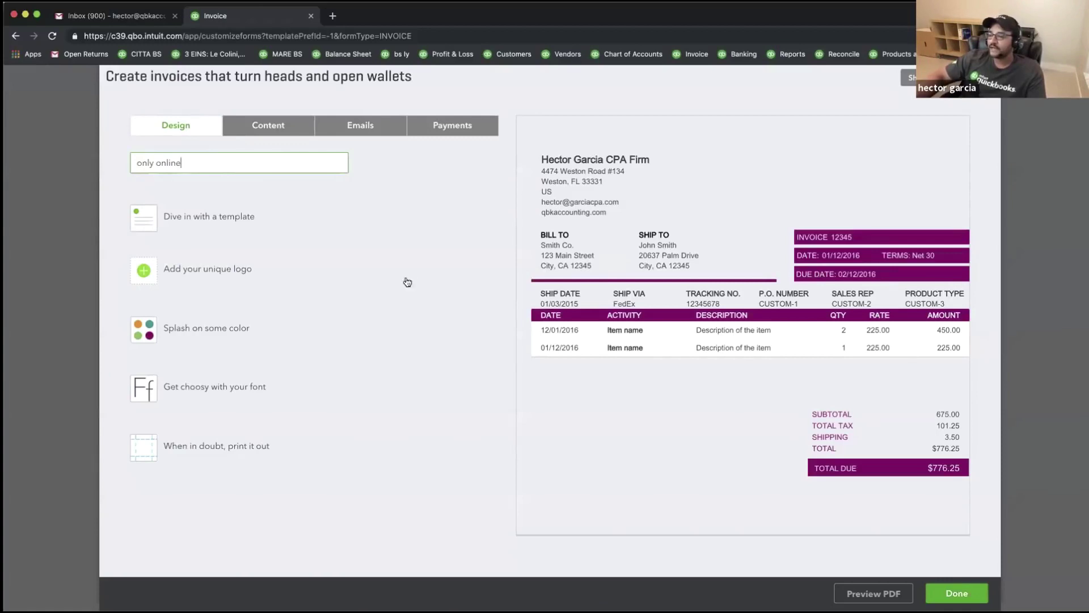
pyautogui.press('super+a')
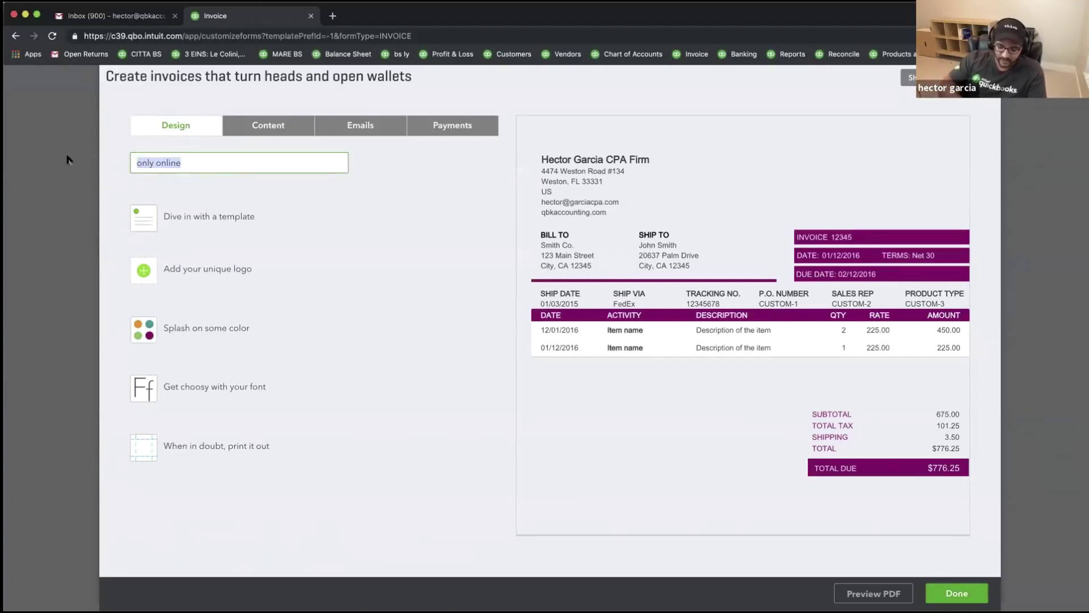
pyautogui.write('Templ')
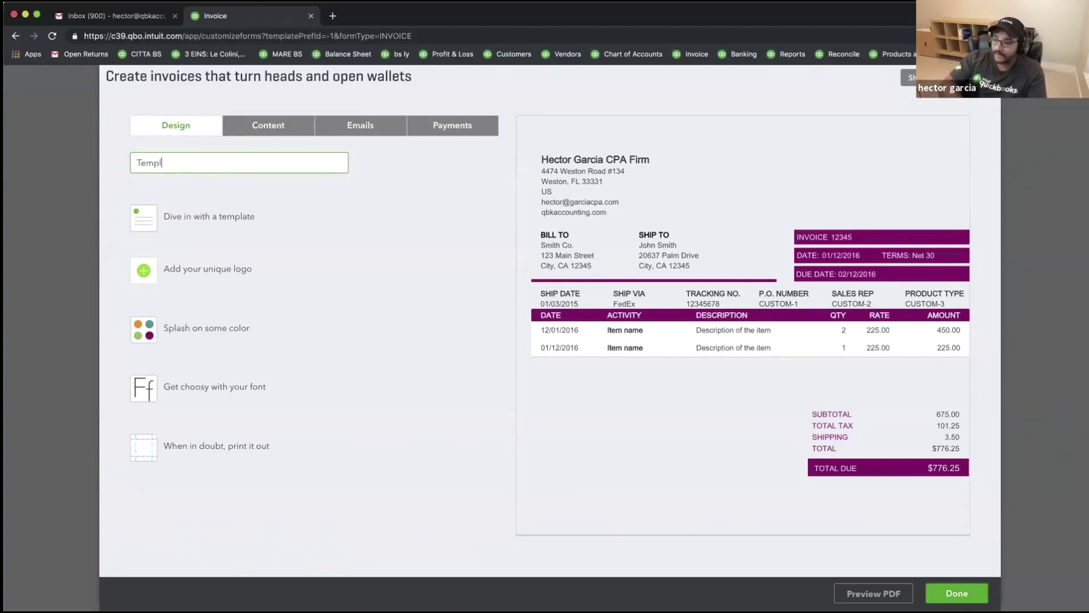
pyautogui.write('ate #')
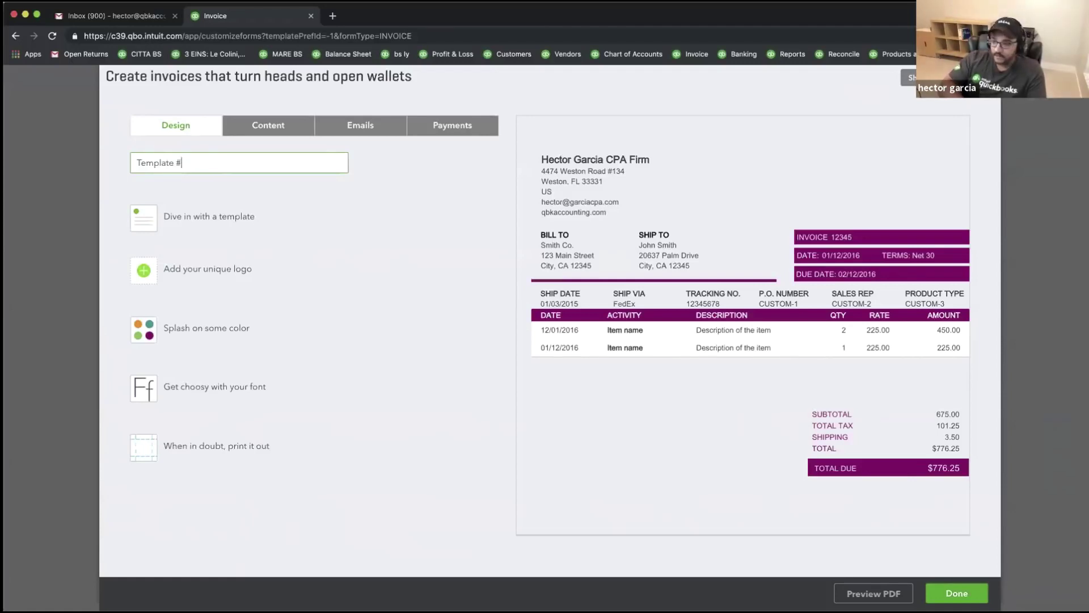
pyautogui.write('1 - Invoi')
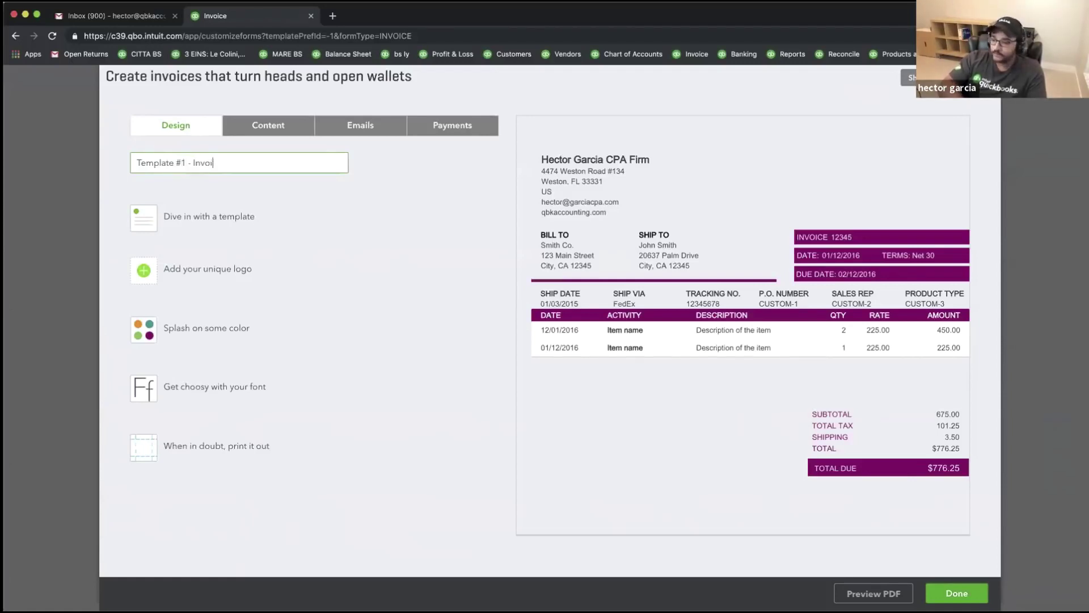
pyautogui.write('ce')
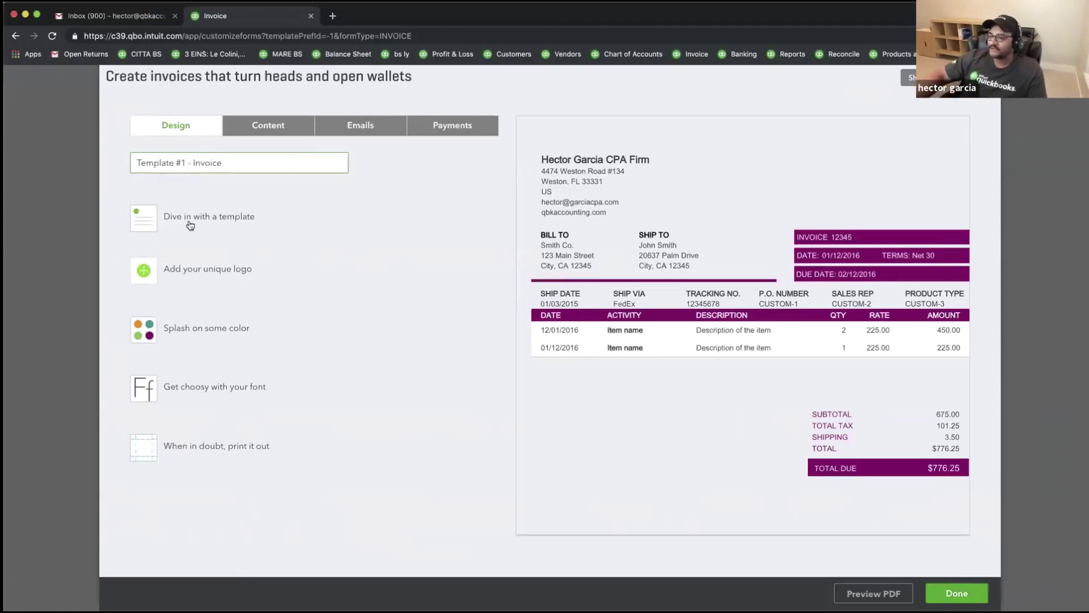
# Step: Preview the Airy classic, Modern, Fresh, Bold and Friendly layouts, then choose Modern
pyautogui.click(197, 222)
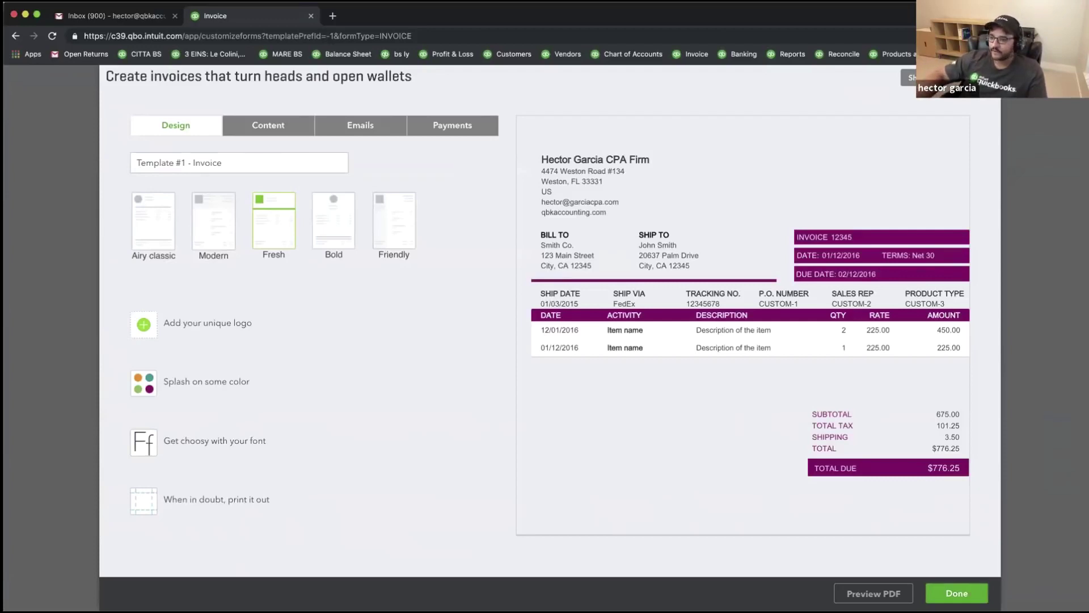
pyautogui.click(152, 213)
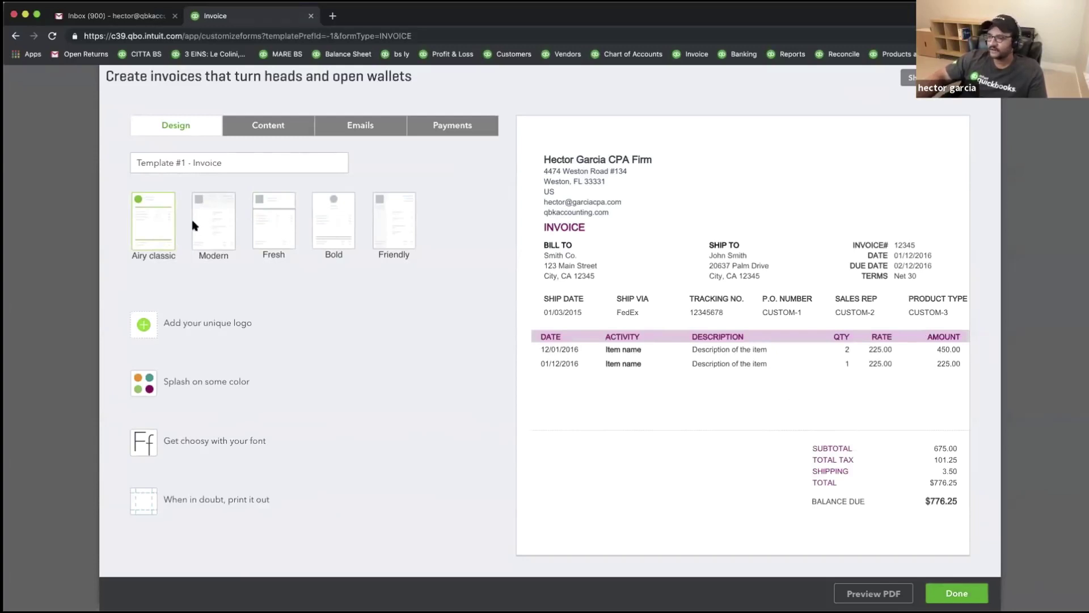
pyautogui.click(214, 211)
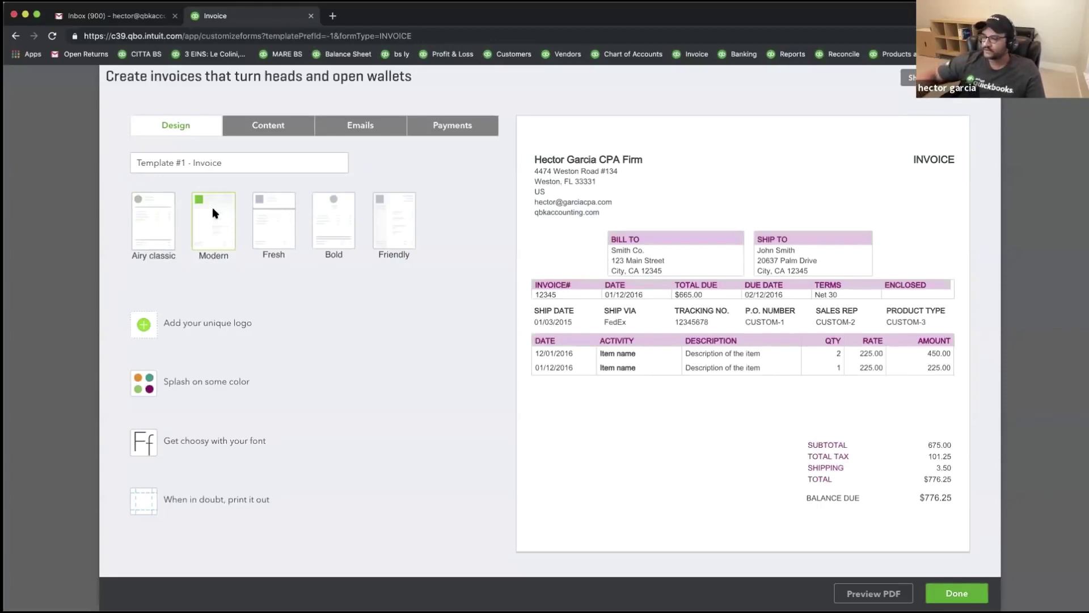
pyautogui.click(275, 209)
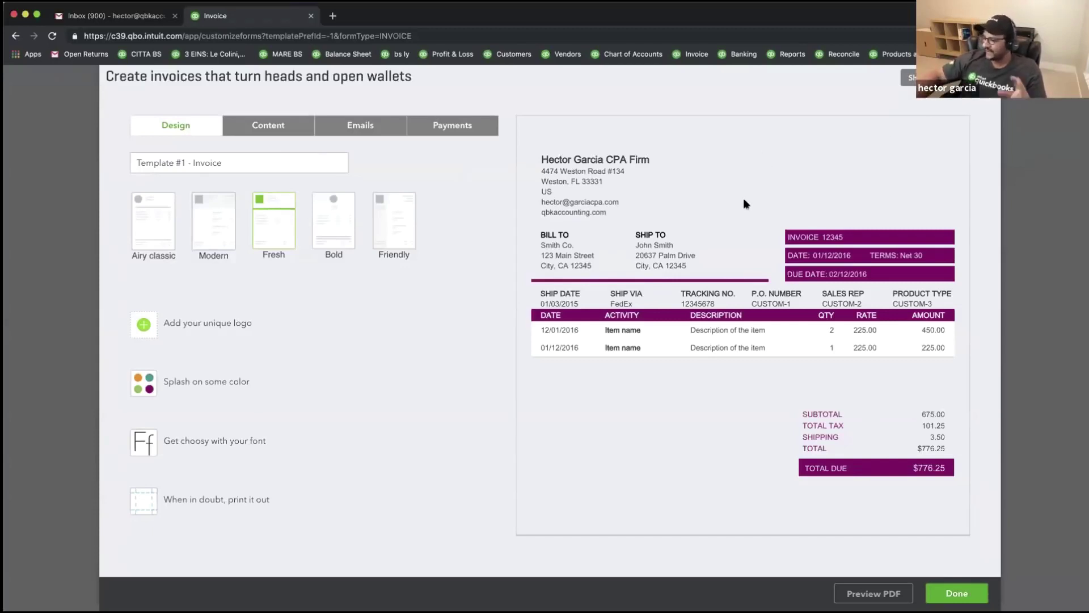
pyautogui.click(333, 210)
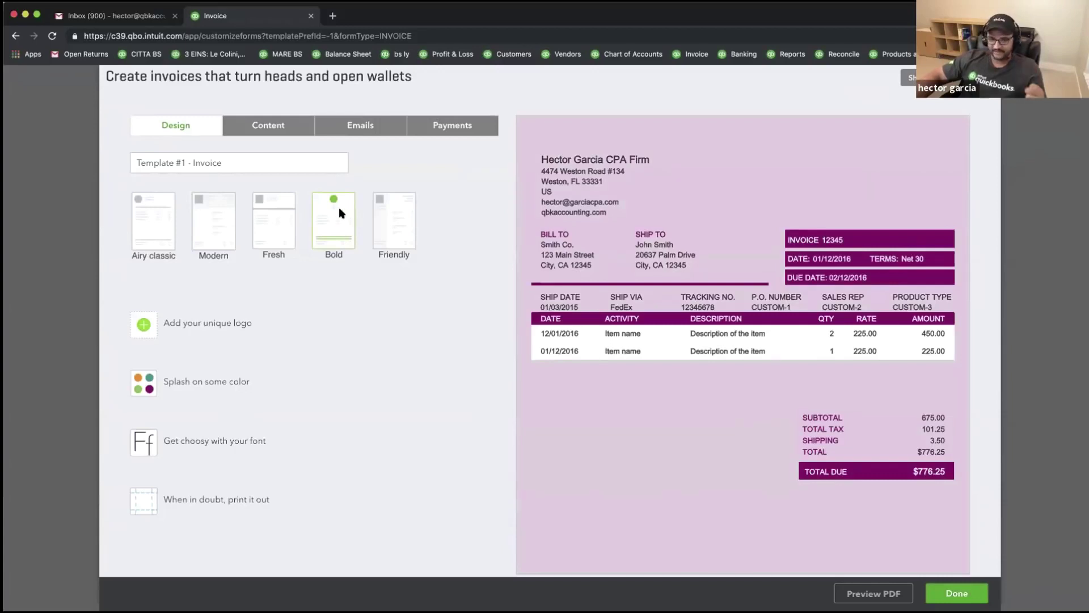
pyautogui.click(394, 218)
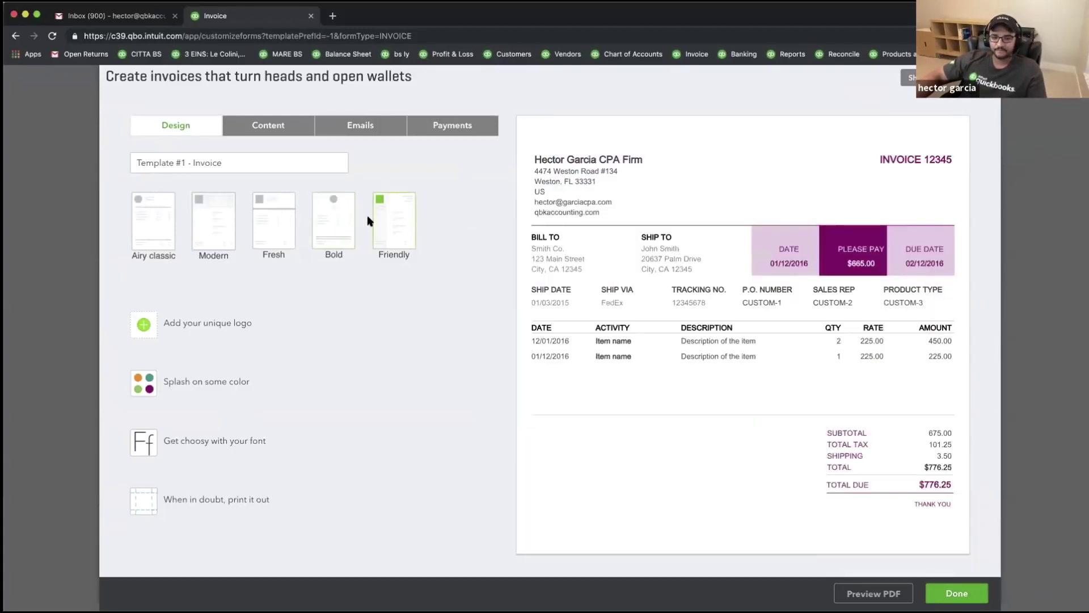
pyautogui.click(175, 223)
pyautogui.click(221, 221)
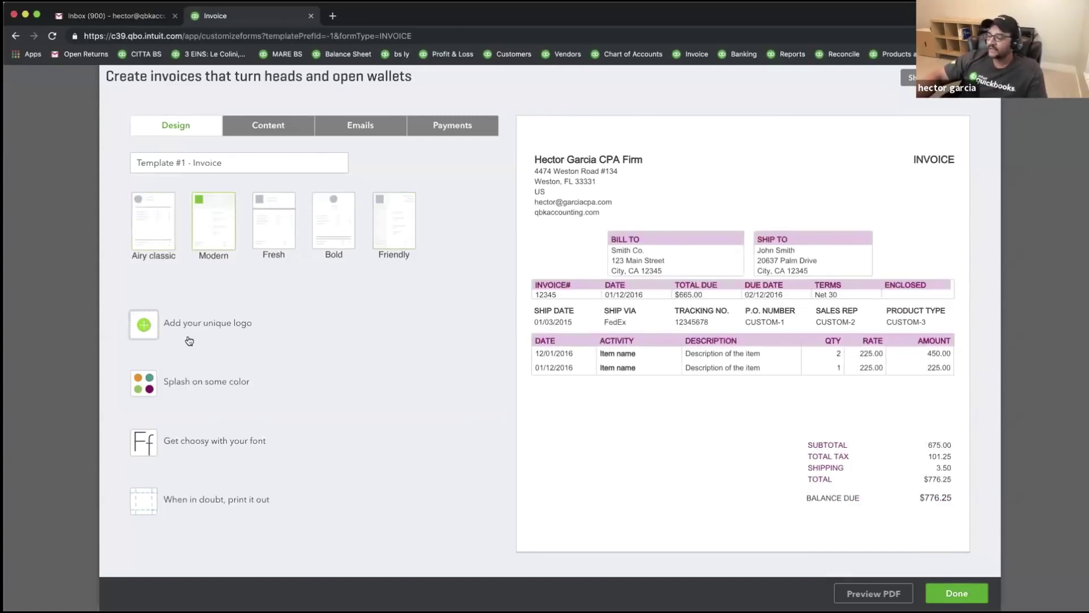
pyautogui.click(149, 325)
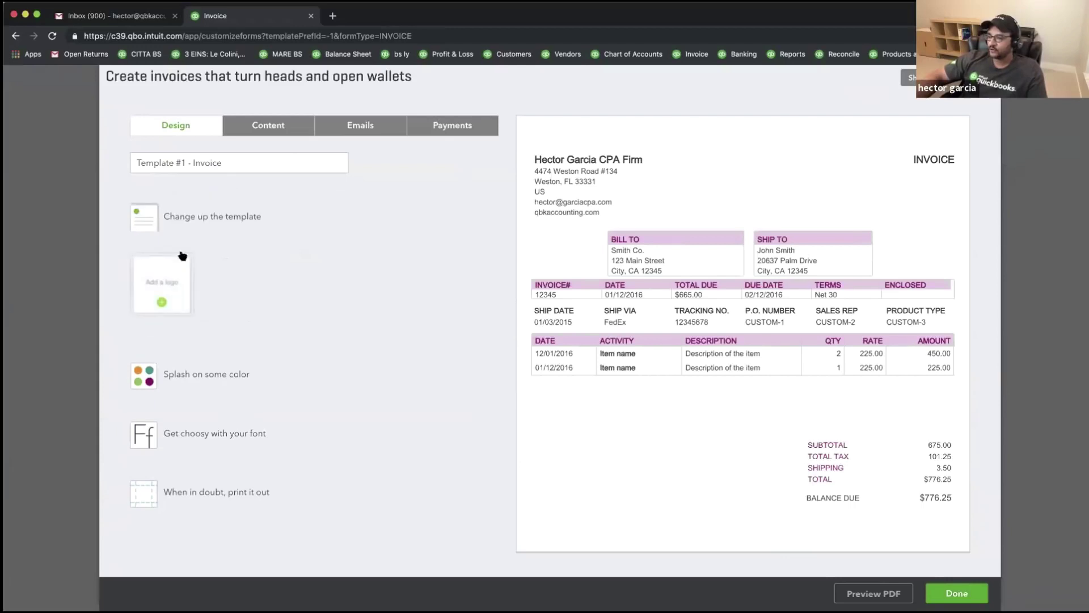
# Step: Upload the headshot PNG from the computer as the invoice logo and save it
pyautogui.click(162, 276)
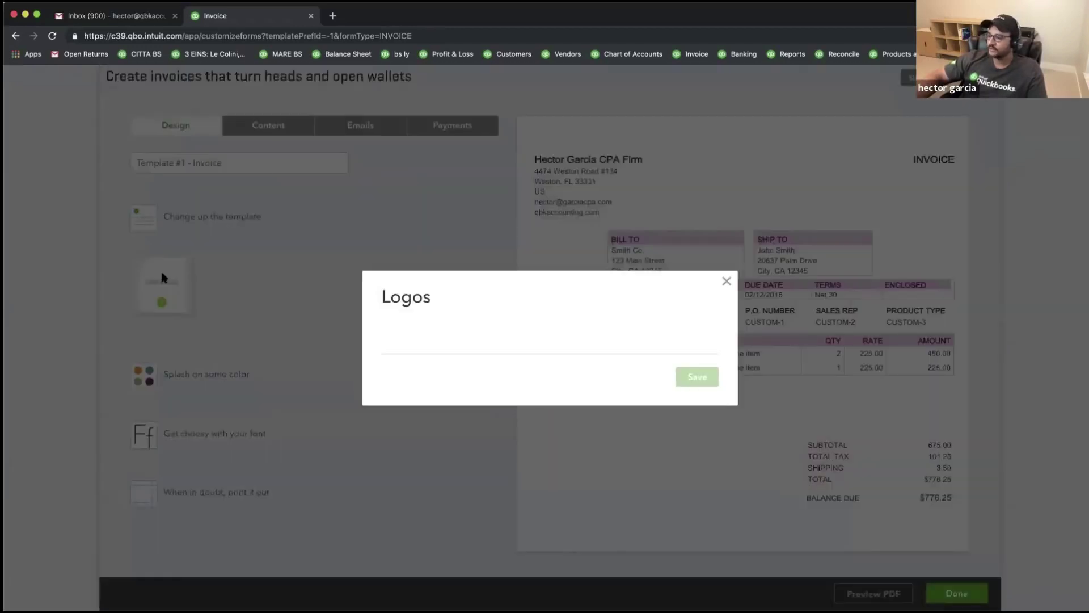
pyautogui.click(412, 318)
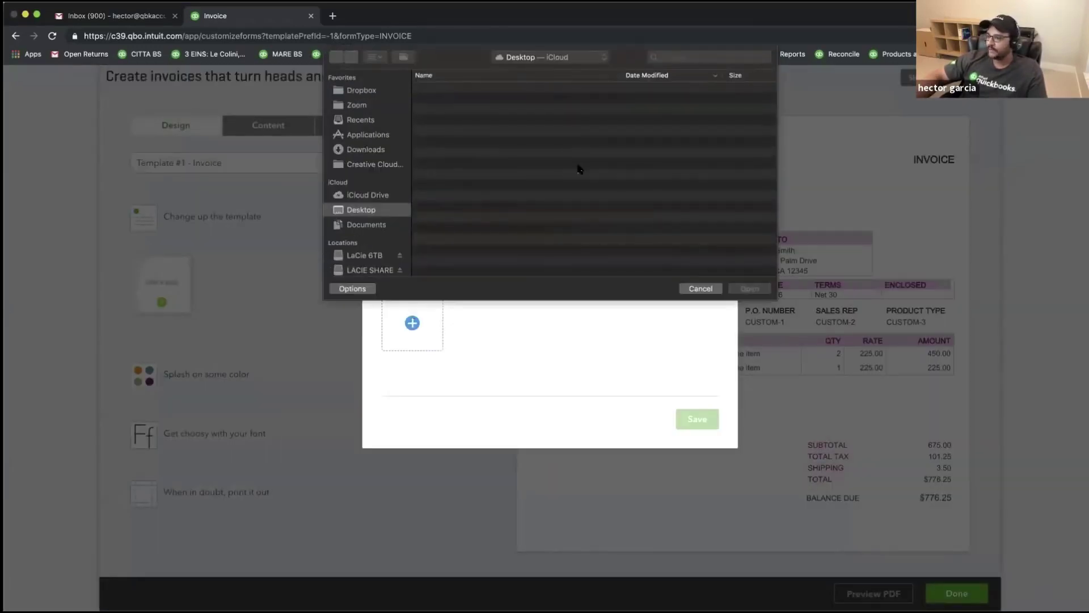
pyautogui.doubleClick(491, 120)
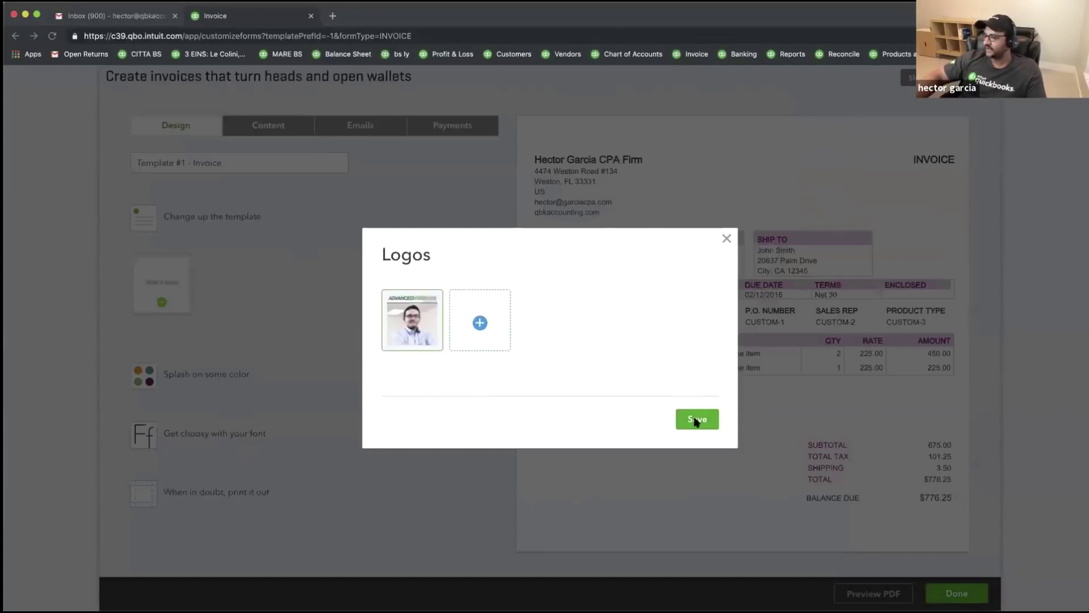
pyautogui.click(702, 421)
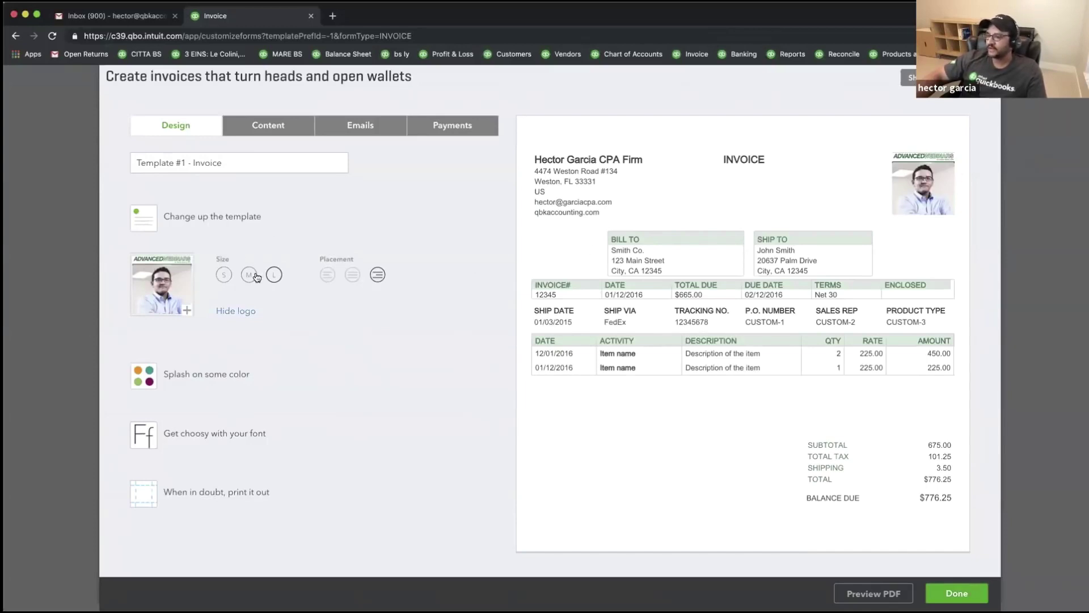
# Step: Place the logo at the top left after trying the centre and right placements
pyautogui.click(352, 275)
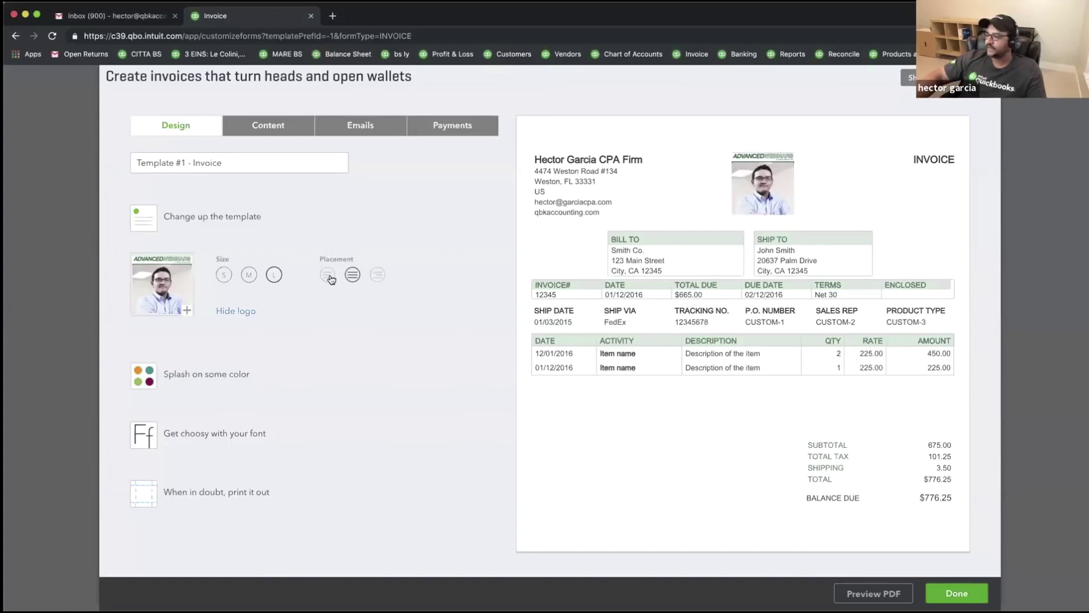
pyautogui.click(329, 275)
pyautogui.click(353, 275)
pyautogui.click(377, 275)
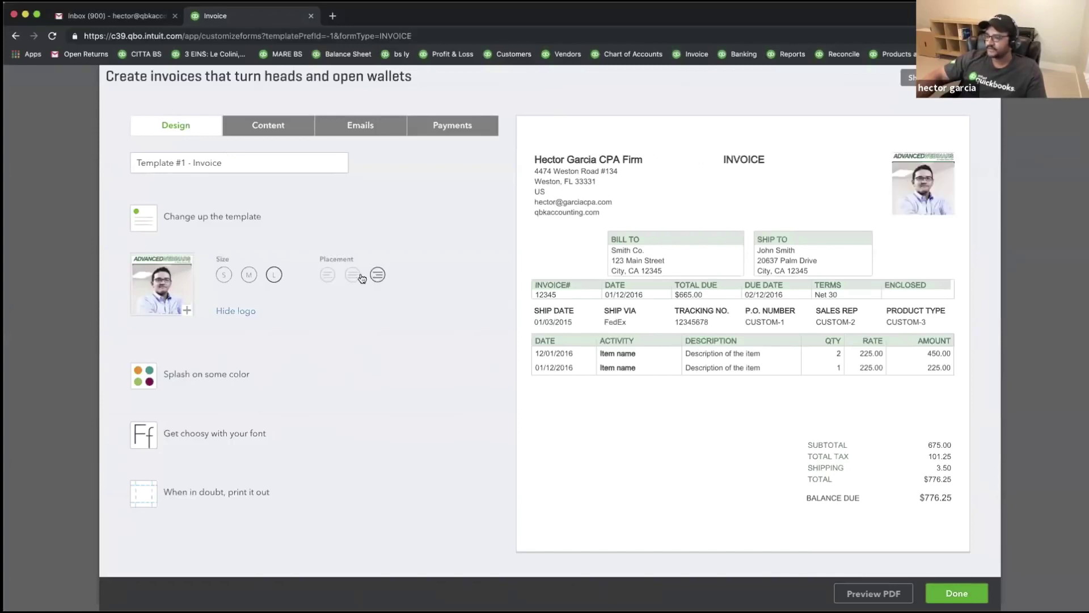
pyautogui.click(328, 275)
pyautogui.click(352, 275)
pyautogui.click(376, 275)
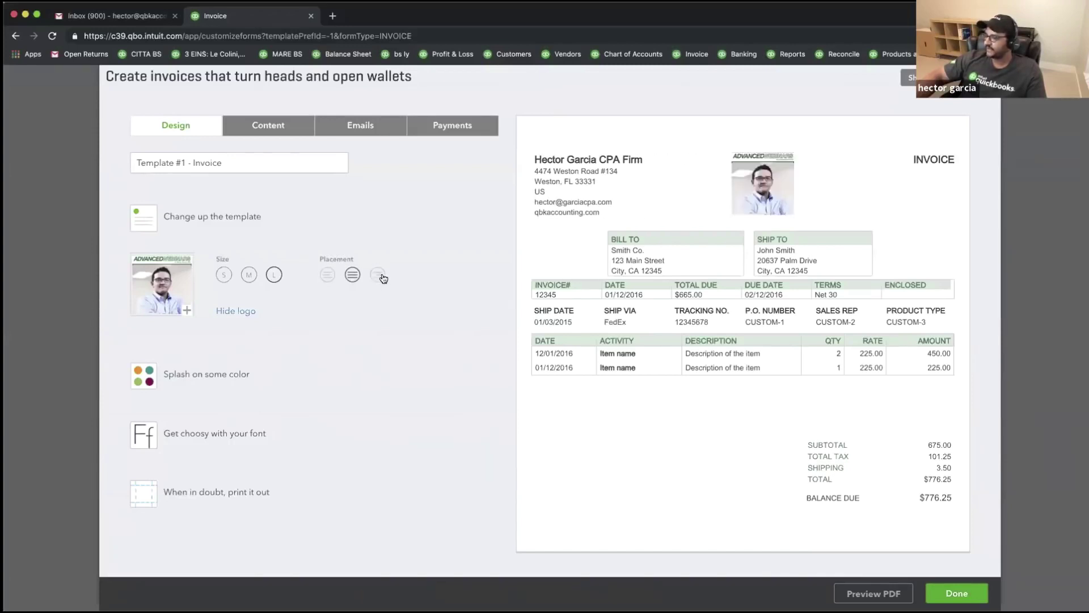
pyautogui.click(327, 275)
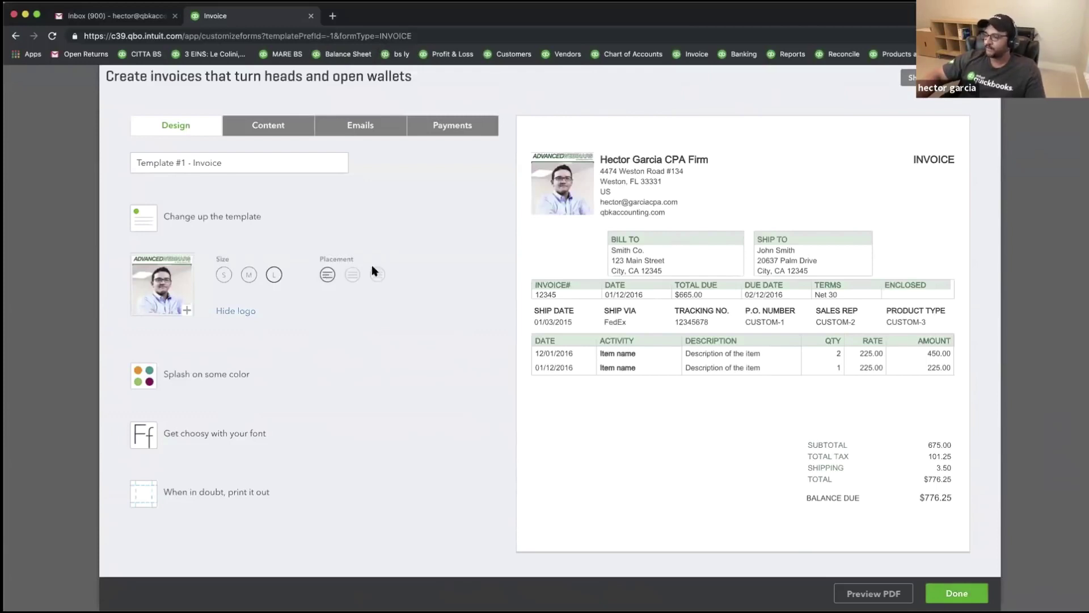
# Step: Set the logo size to large after trying small and medium
pyautogui.click(224, 275)
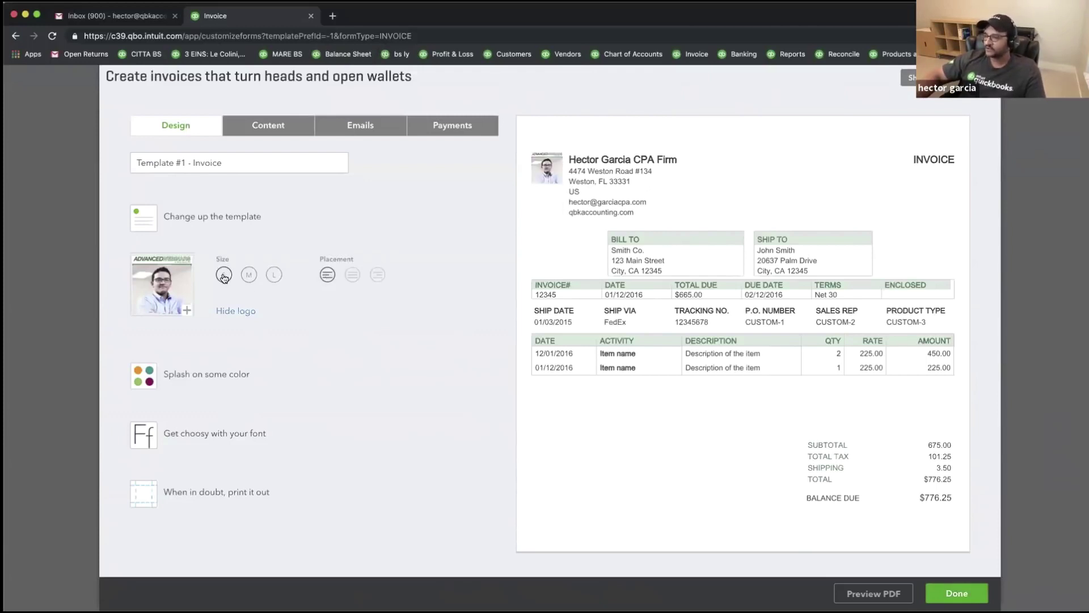
pyautogui.click(252, 275)
pyautogui.click(274, 276)
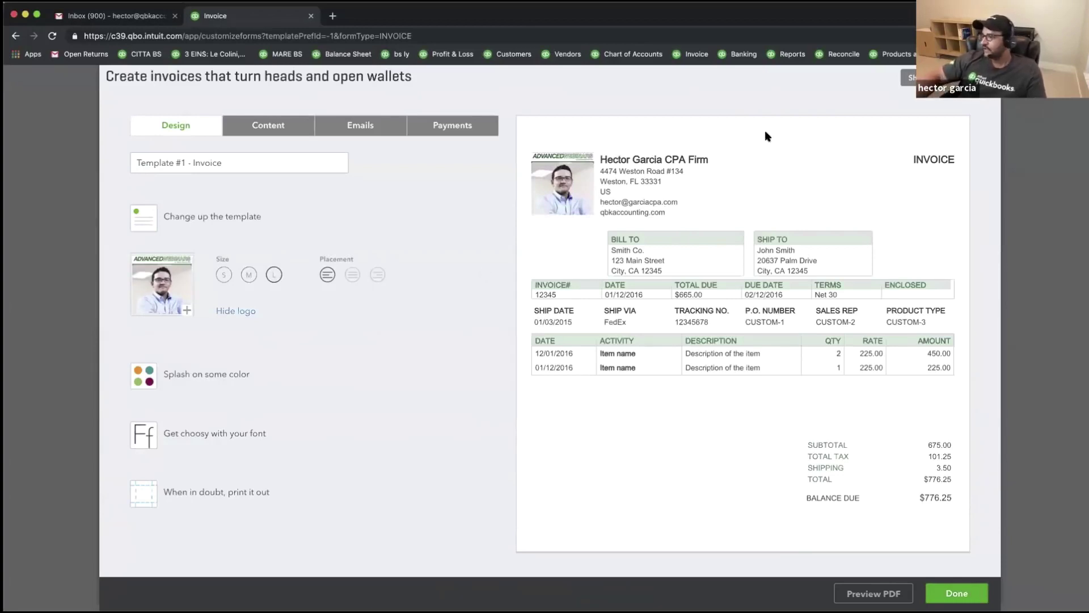
pyautogui.scroll(-3, 263, 301)
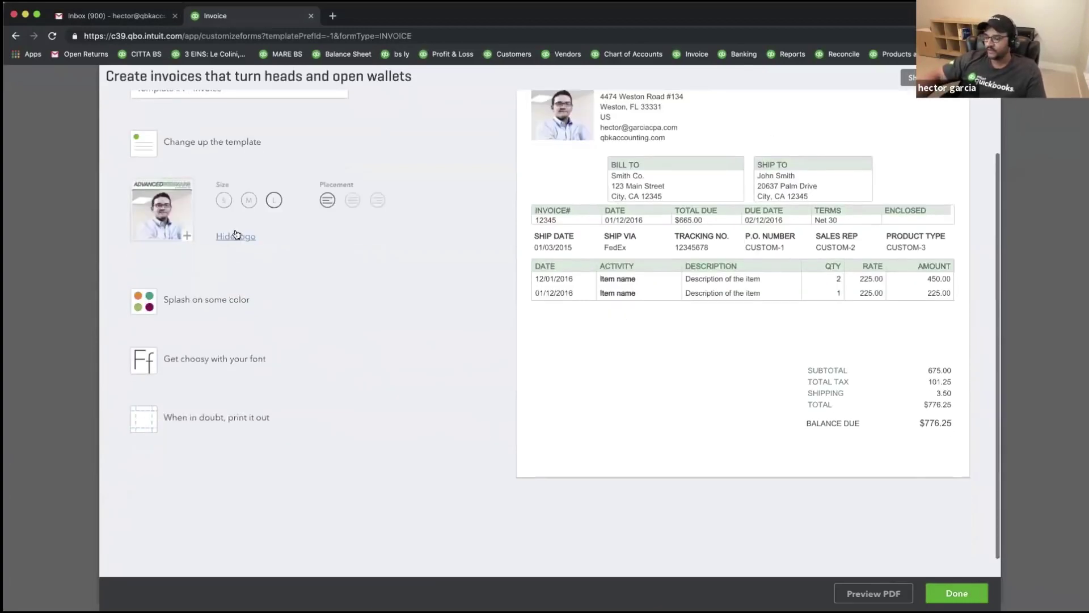
pyautogui.scroll(2, 170, 358)
# Step: Try several accent swatches, settle on maroon #82001d, and bring up the font options
pyautogui.click(170, 358)
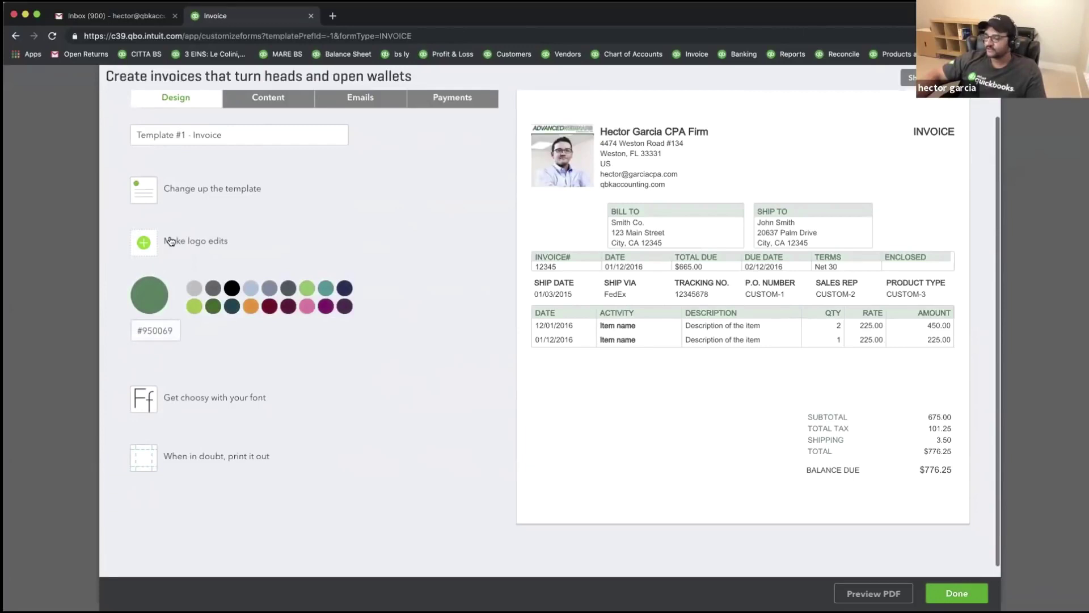
pyautogui.click(232, 307)
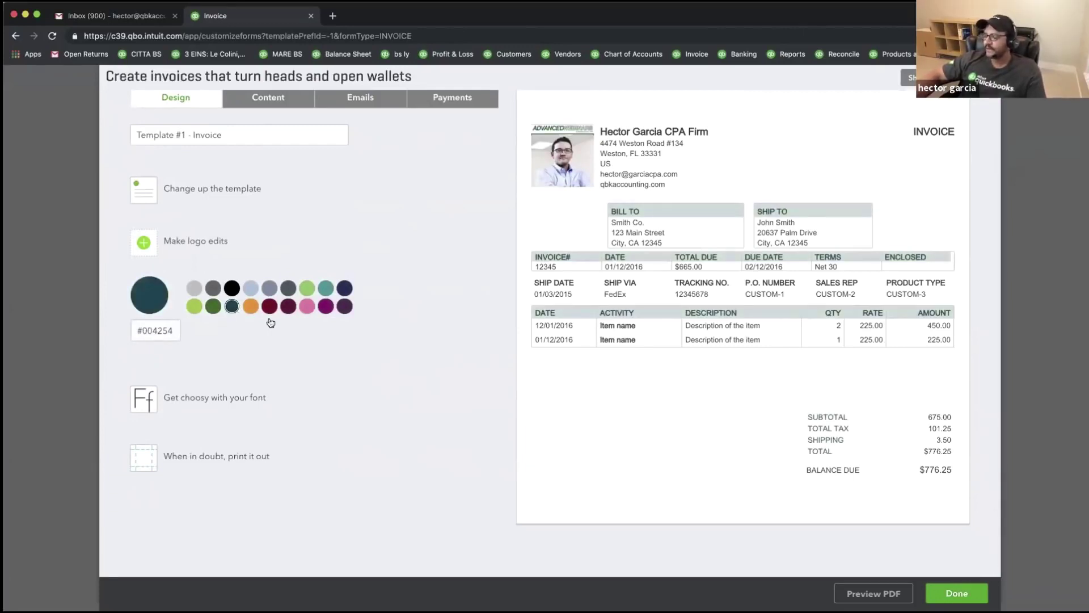
pyautogui.click(325, 288)
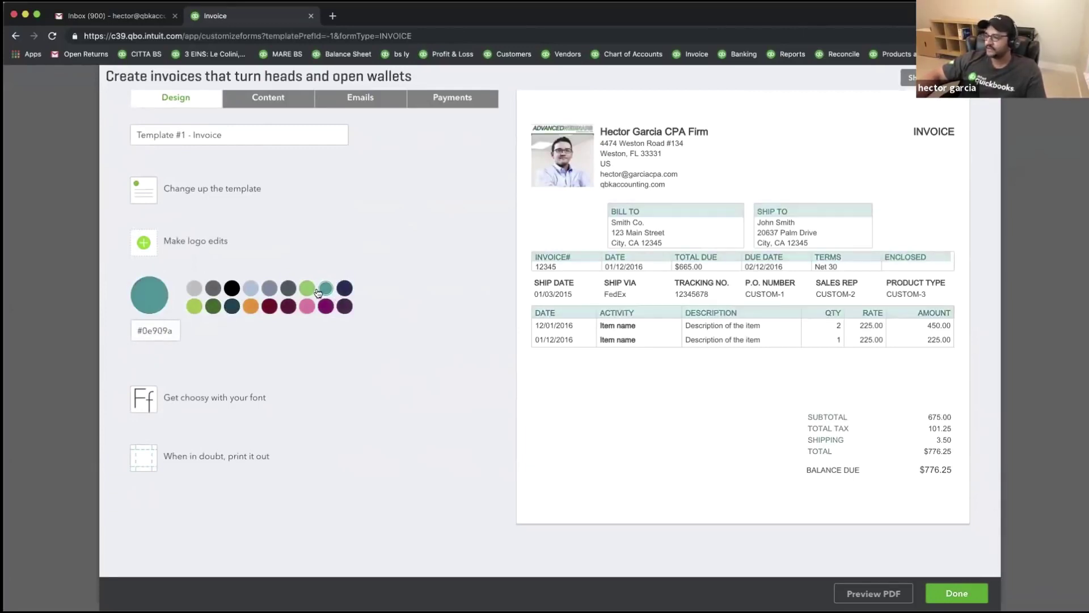
pyautogui.click(331, 307)
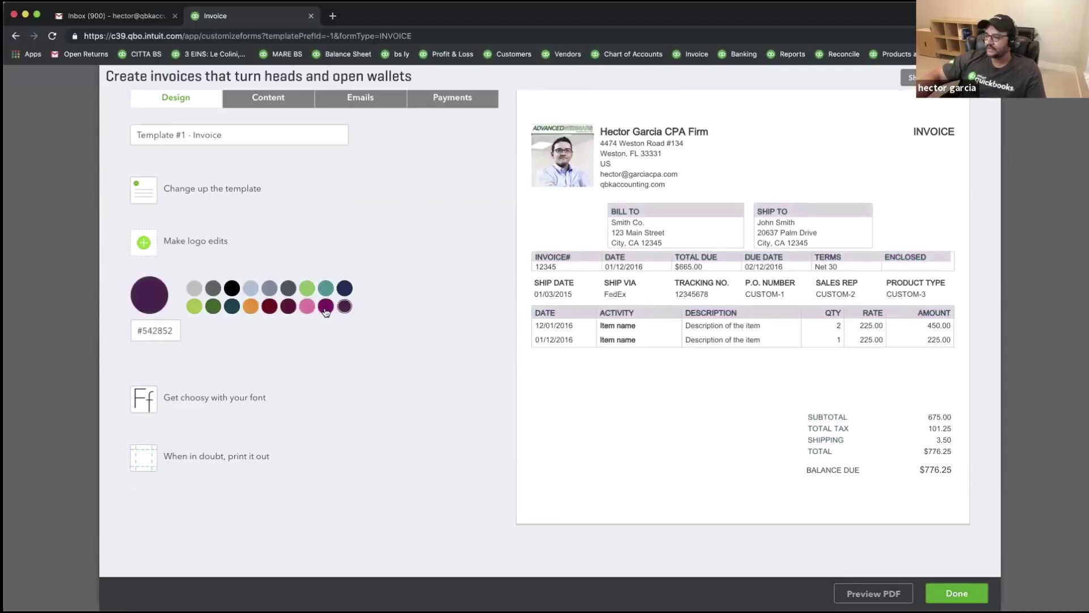
pyautogui.click(225, 292)
pyautogui.click(213, 288)
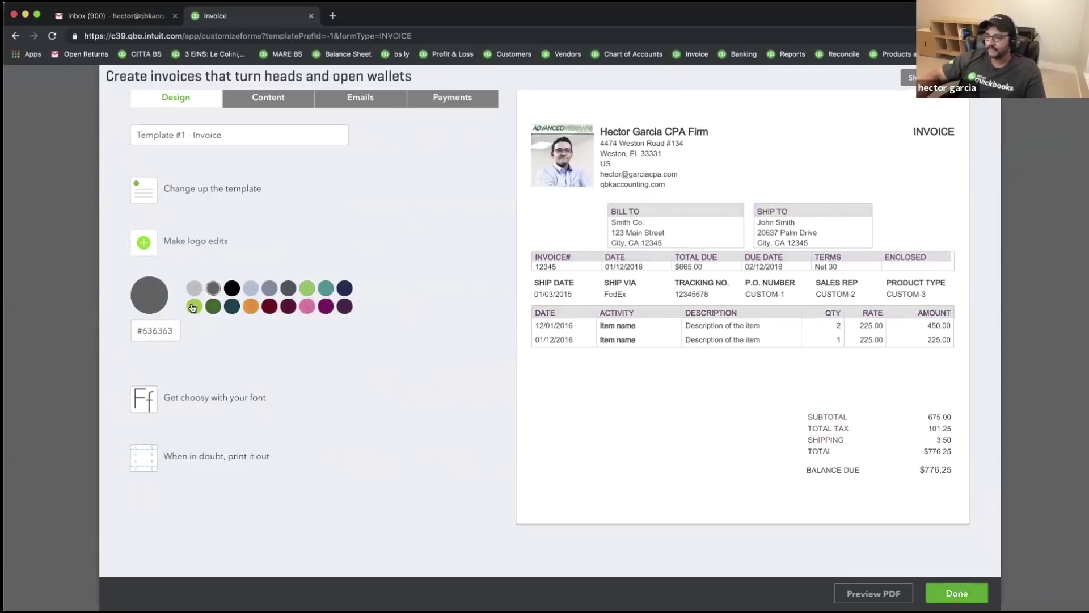
pyautogui.click(194, 307)
pyautogui.click(216, 307)
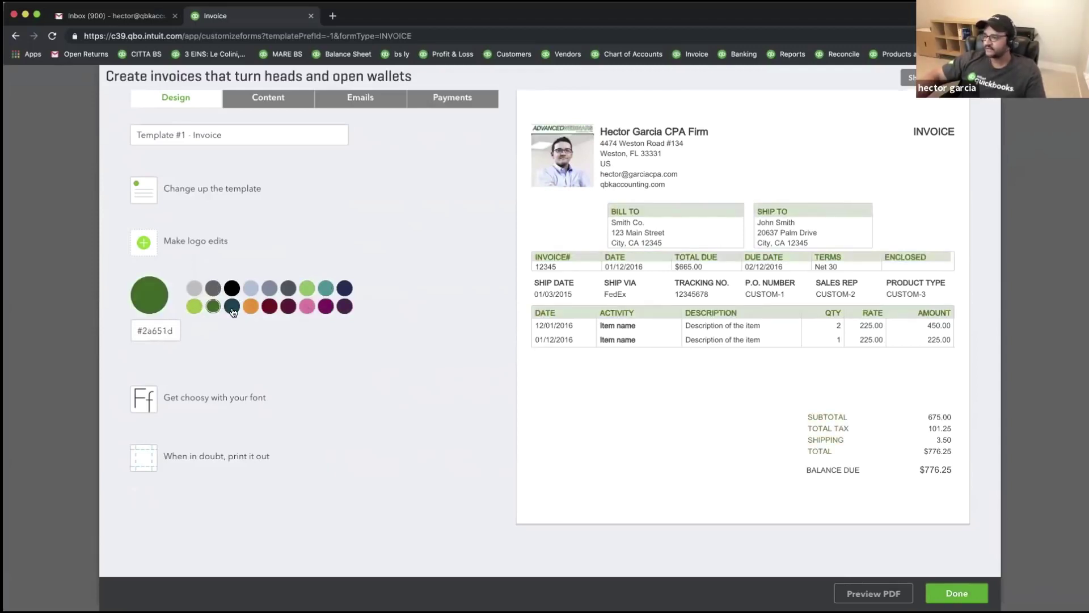
pyautogui.click(307, 290)
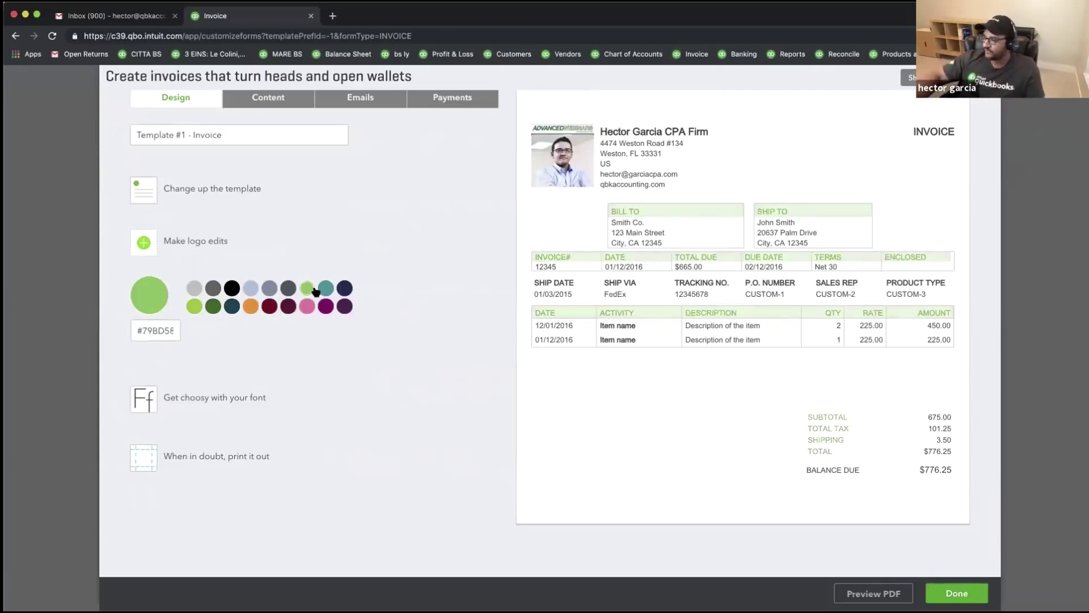
pyautogui.click(232, 307)
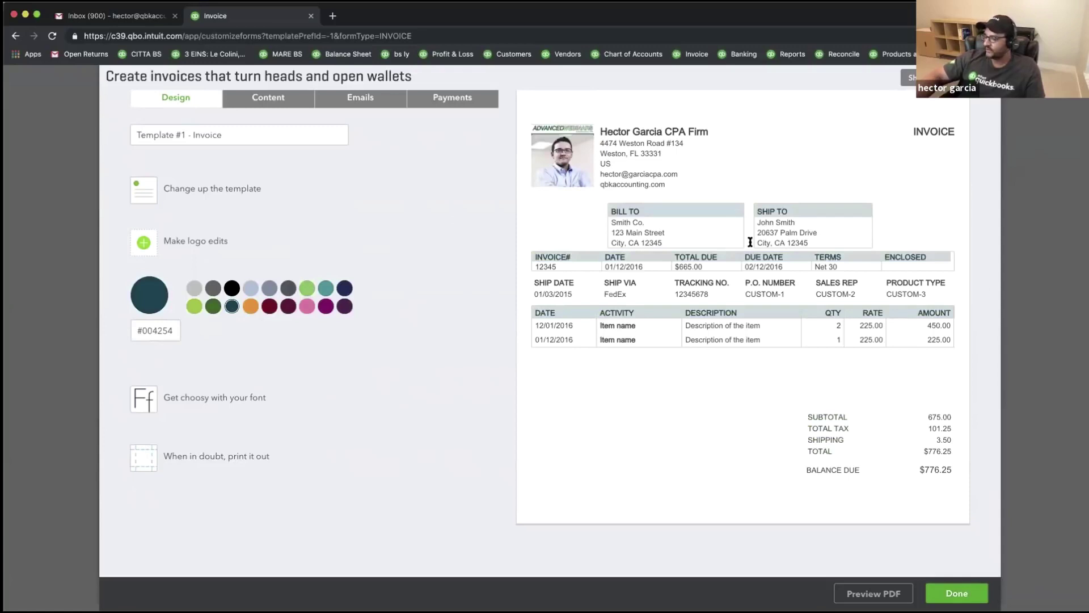
pyautogui.click(276, 308)
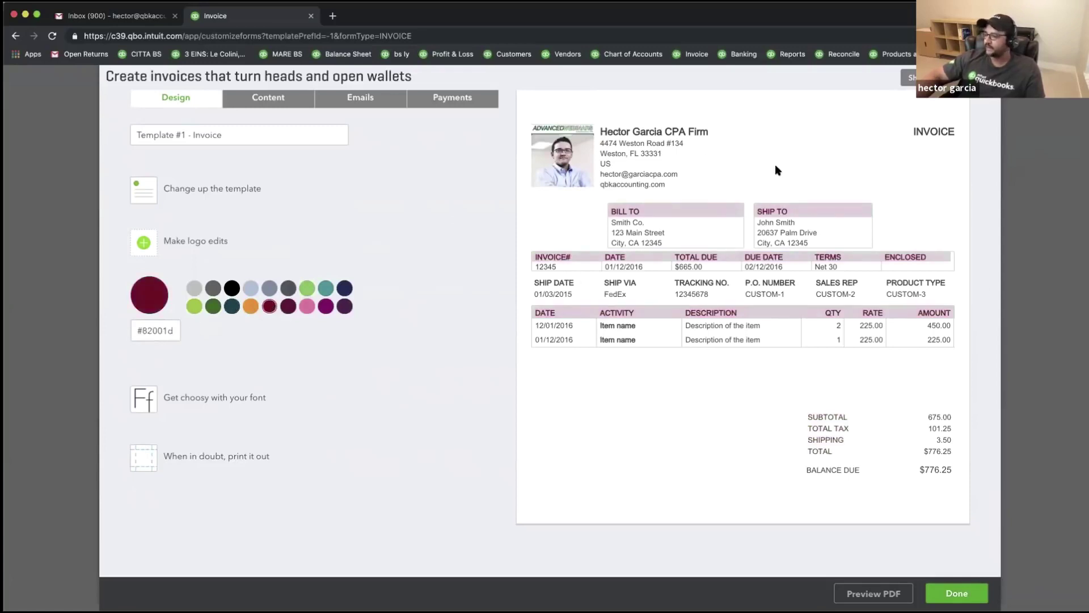
pyautogui.click(147, 409)
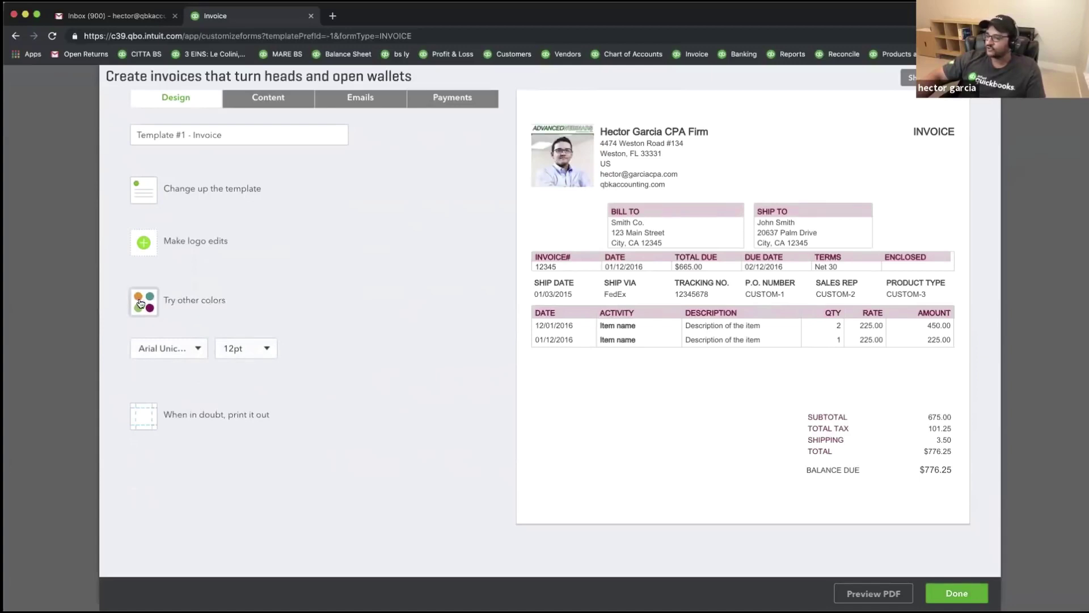
# Step: Change the invoice font to Helvetica and keep the size at 12pt
pyautogui.click(199, 350)
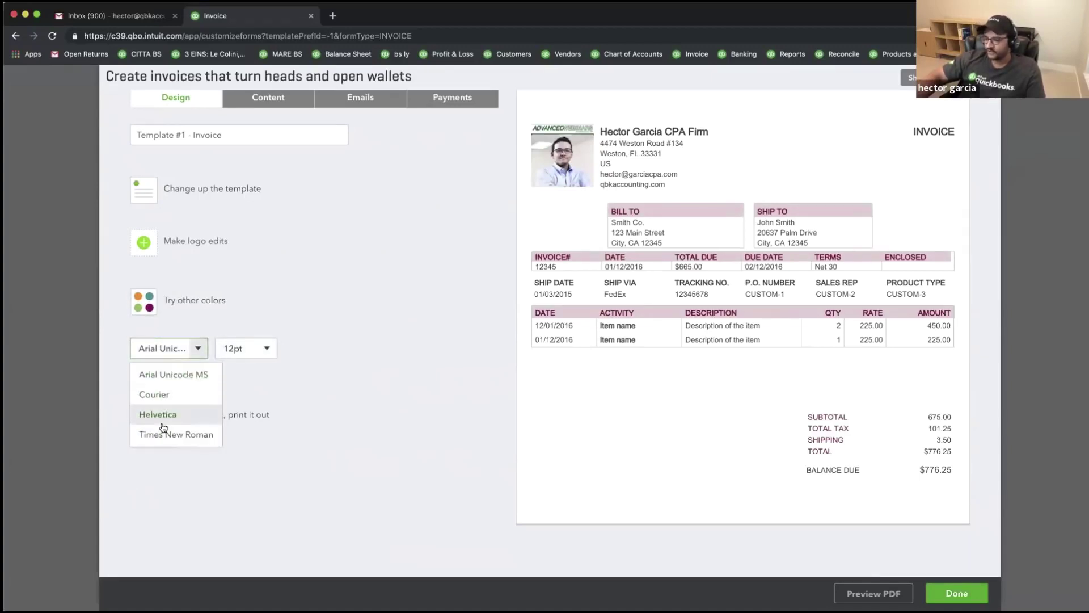
pyautogui.click(172, 407)
pyautogui.click(264, 348)
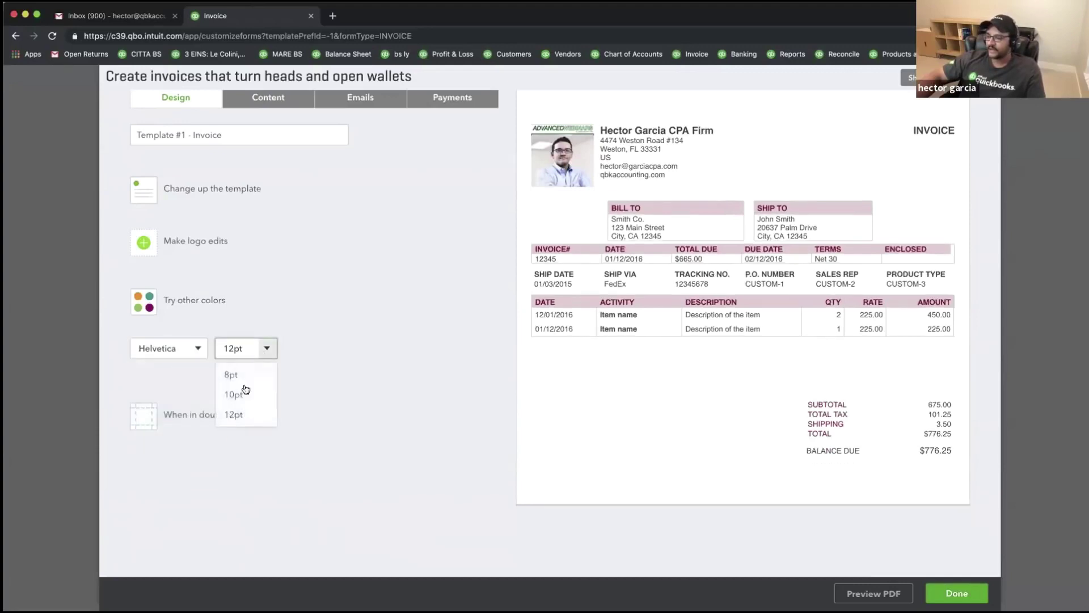
pyautogui.click(238, 414)
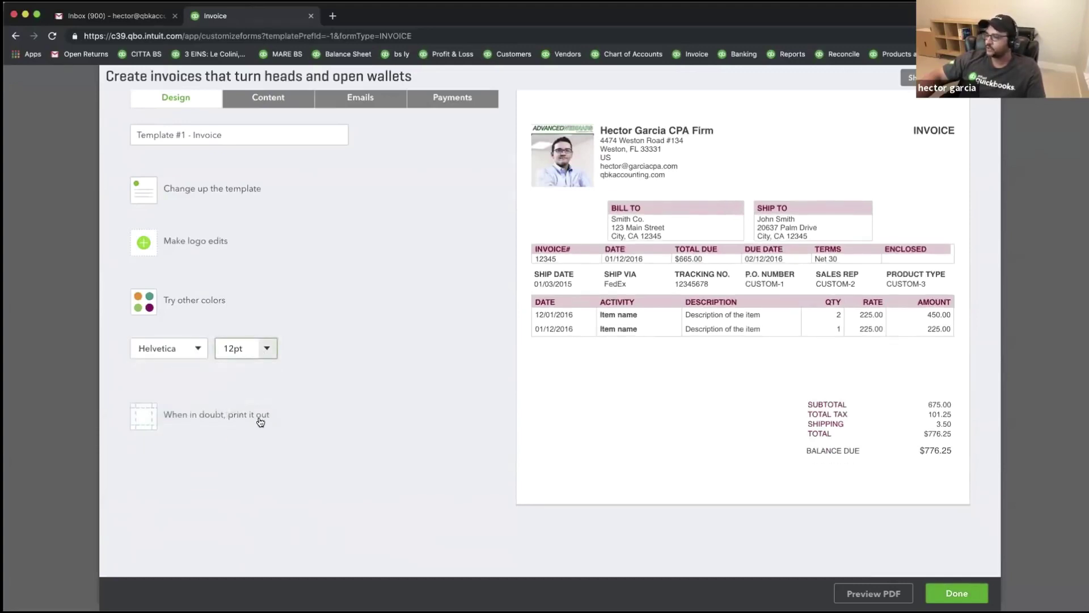
pyautogui.click(268, 349)
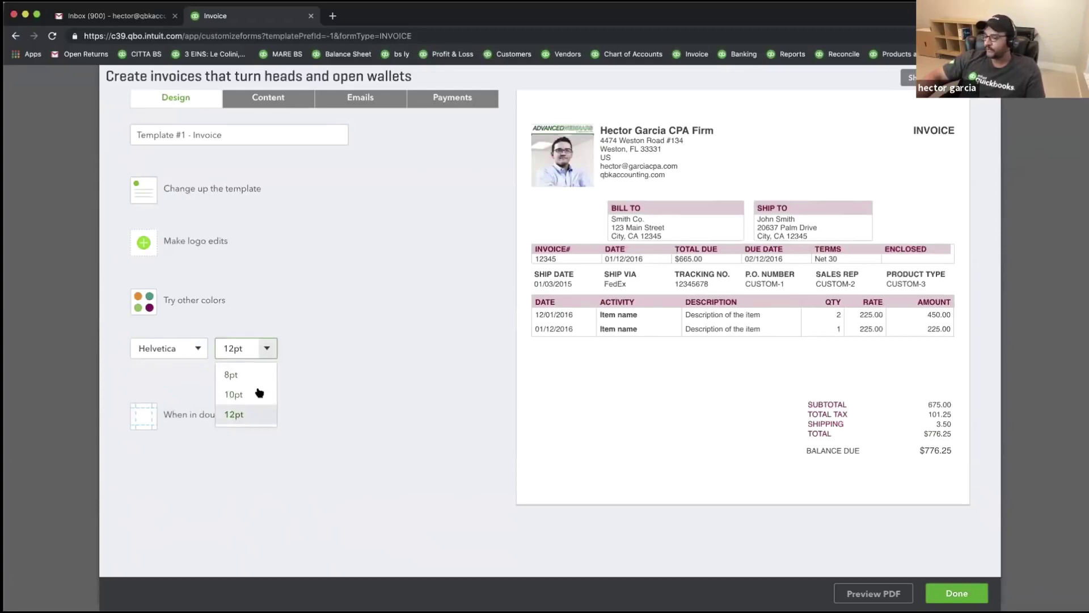
pyautogui.click(137, 344)
pyautogui.click(136, 345)
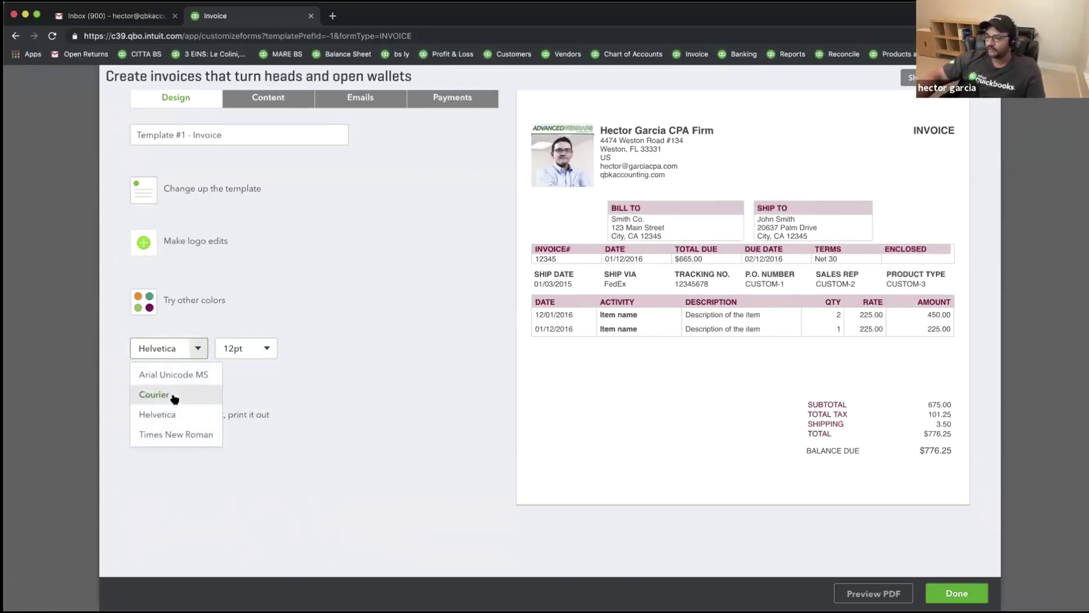
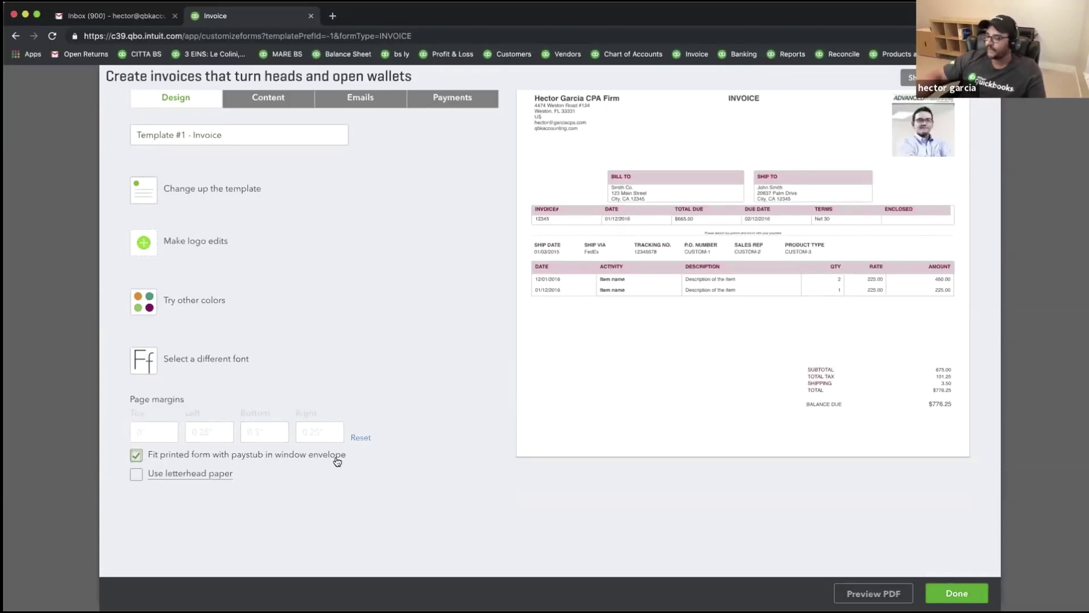
# Step: Turn off window-envelope fitting and letterhead paper, reset the top margin to 0.5", and finish the template
pyautogui.click(136, 455)
pyautogui.click(137, 456)
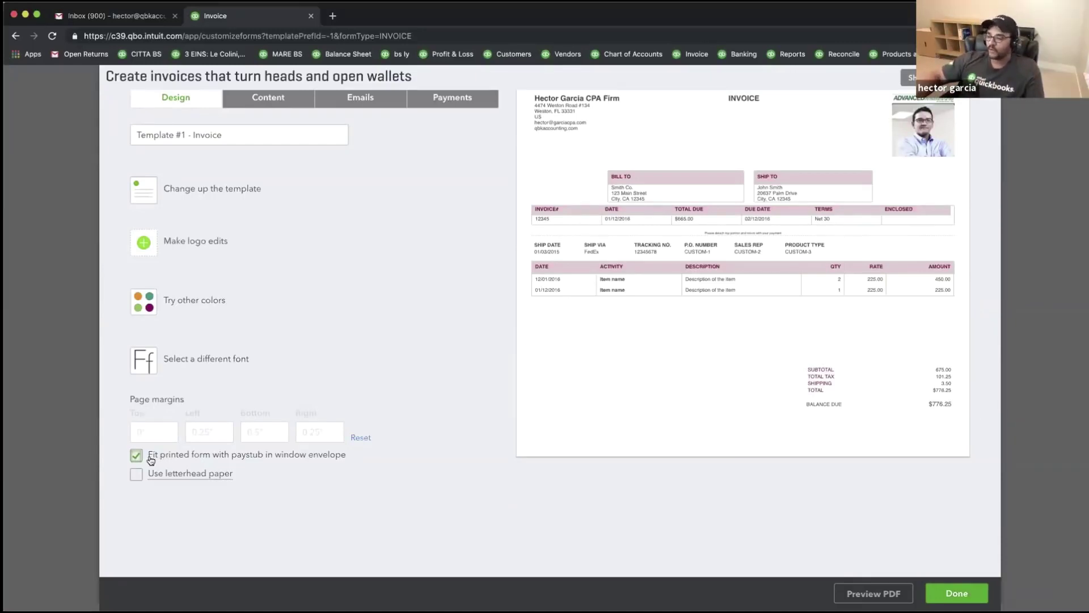
pyautogui.click(136, 455)
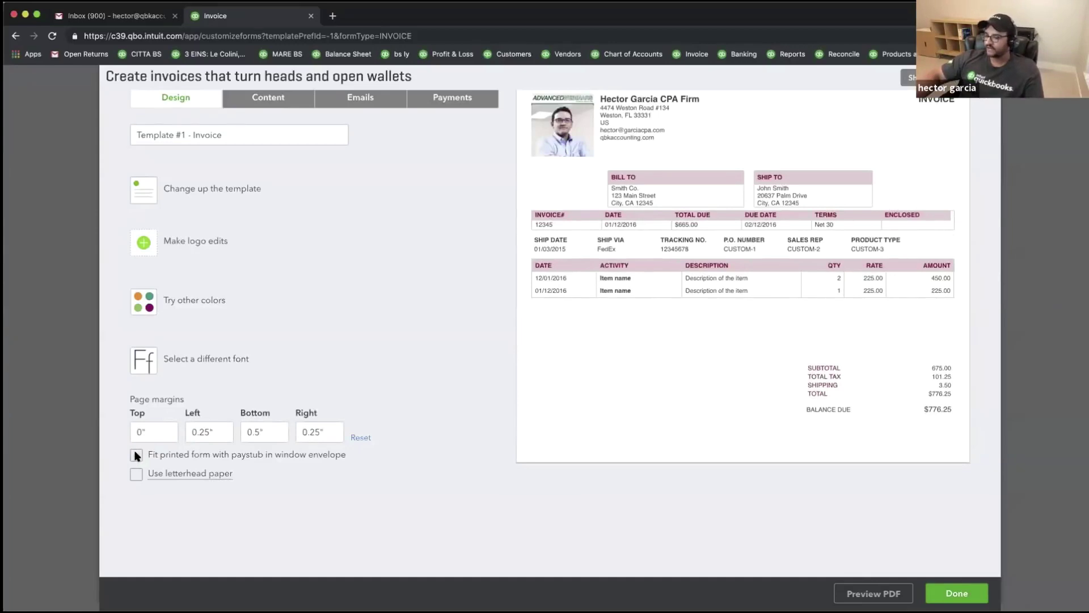
pyautogui.click(137, 474)
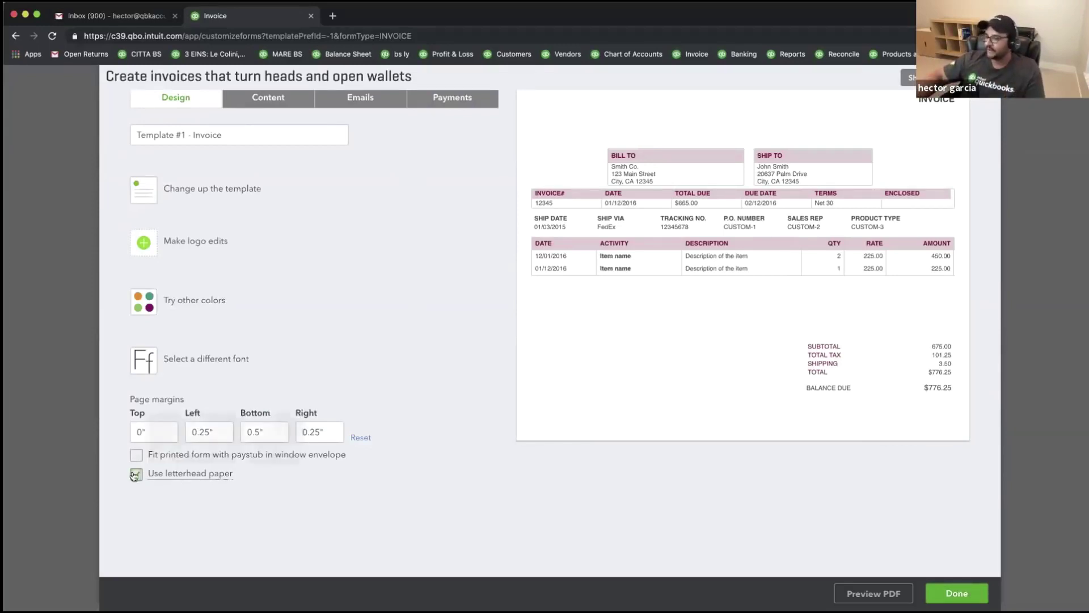
pyautogui.moveTo(186, 476)
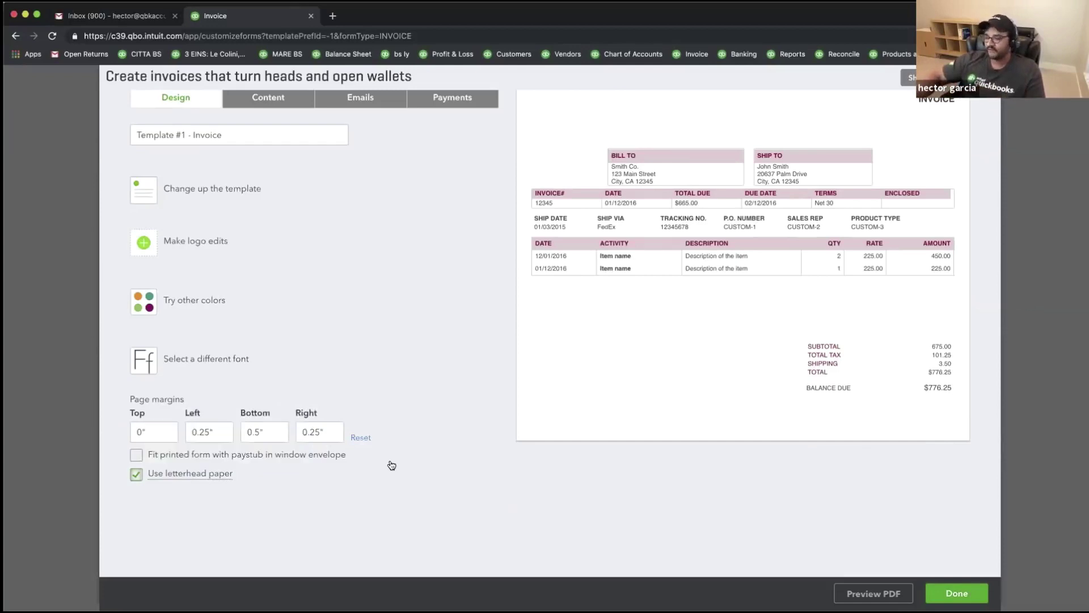
pyautogui.click(361, 437)
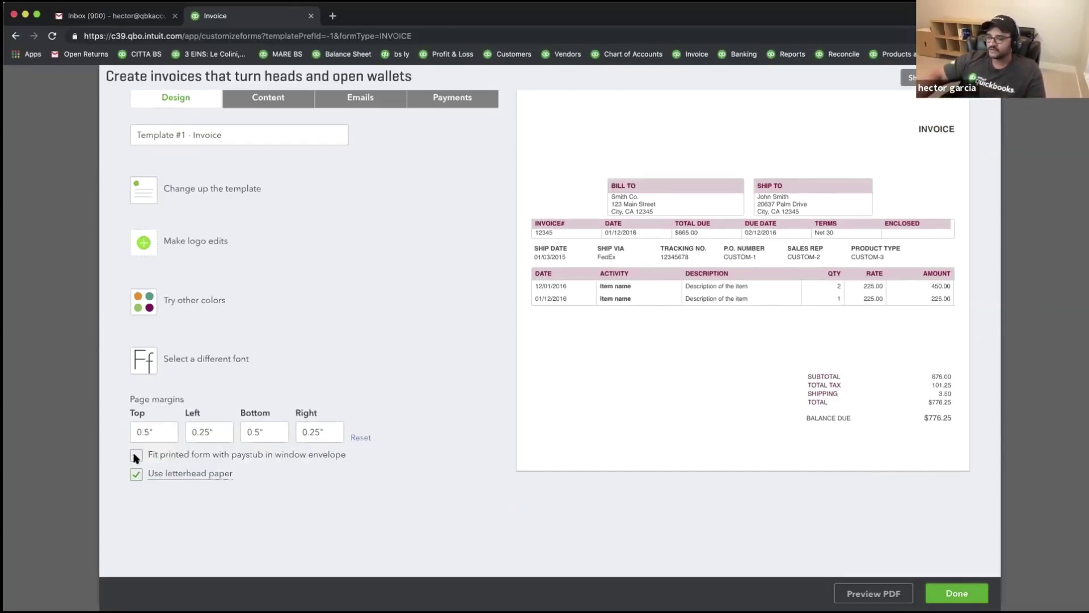
pyautogui.click(136, 474)
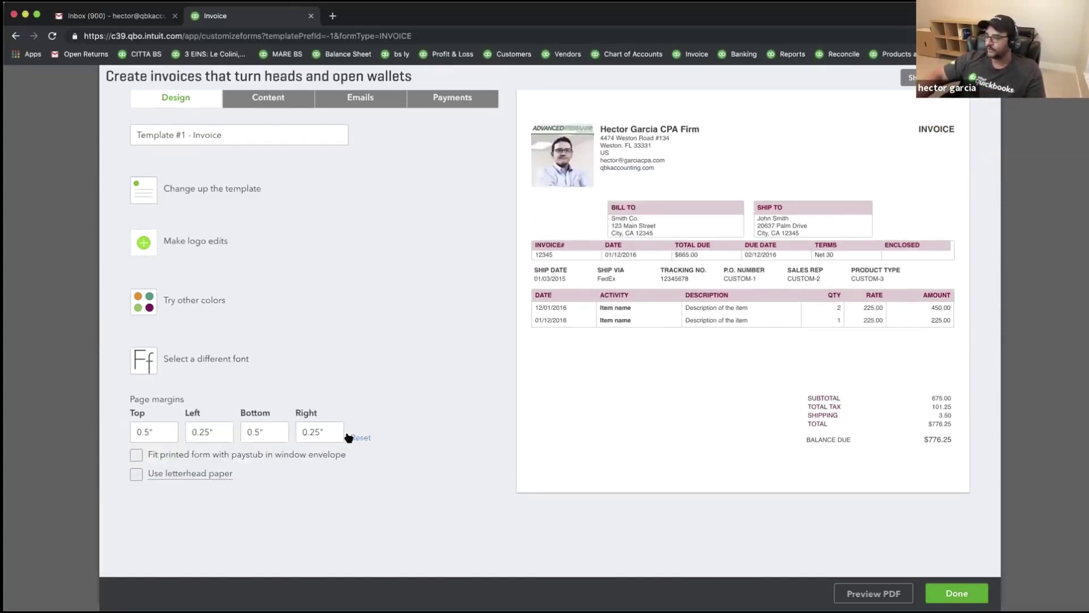
pyautogui.scroll(-1, 661, 450)
pyautogui.scroll(1, 662, 450)
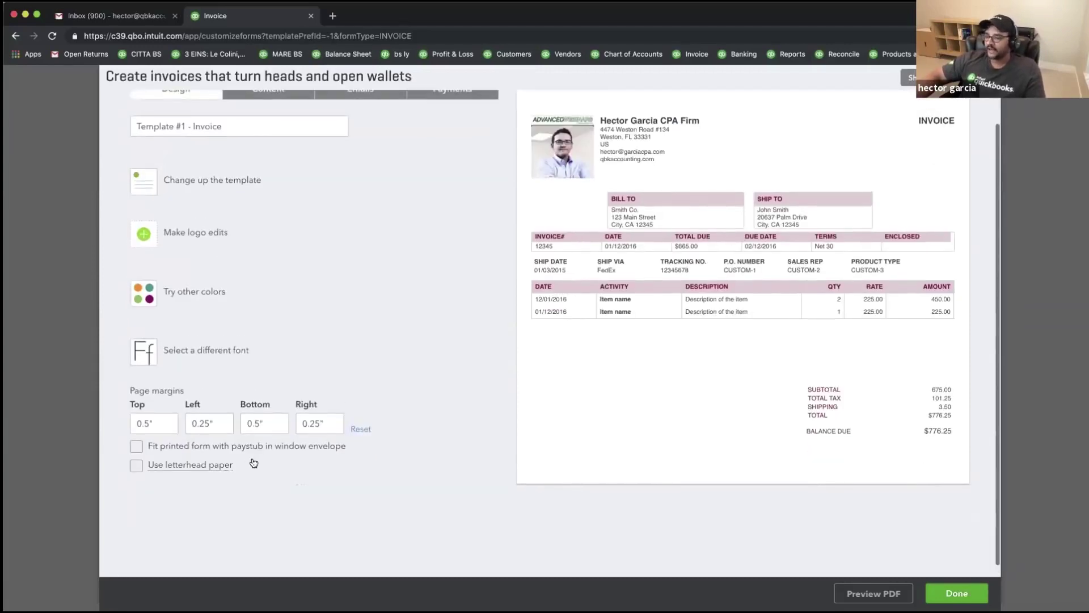
pyautogui.click(946, 595)
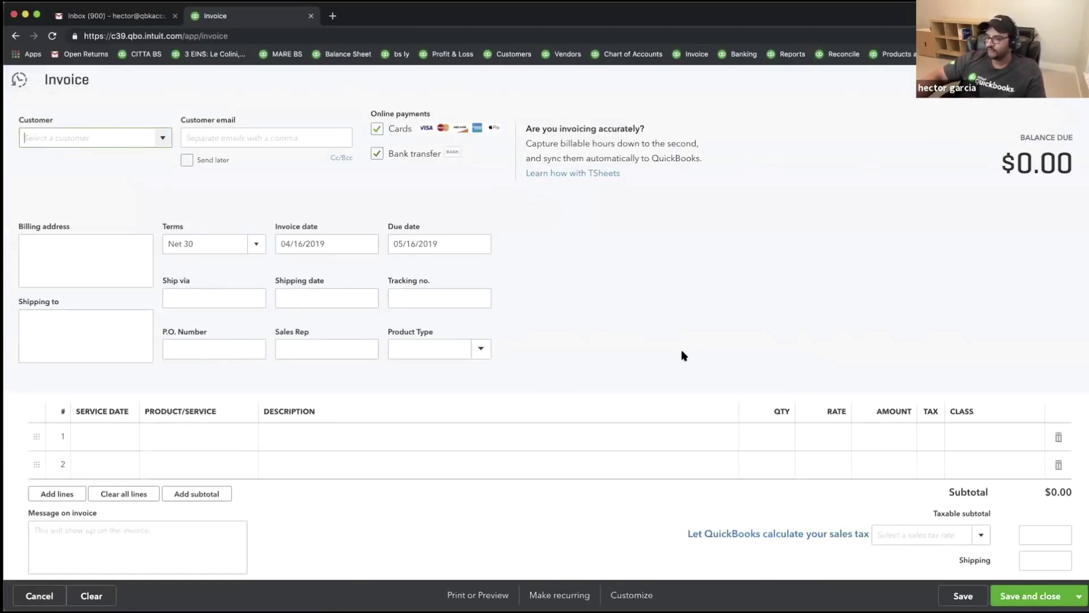
# Step: Open the invoice's current template in the editor, then save and leave it
pyautogui.click(238, 297)
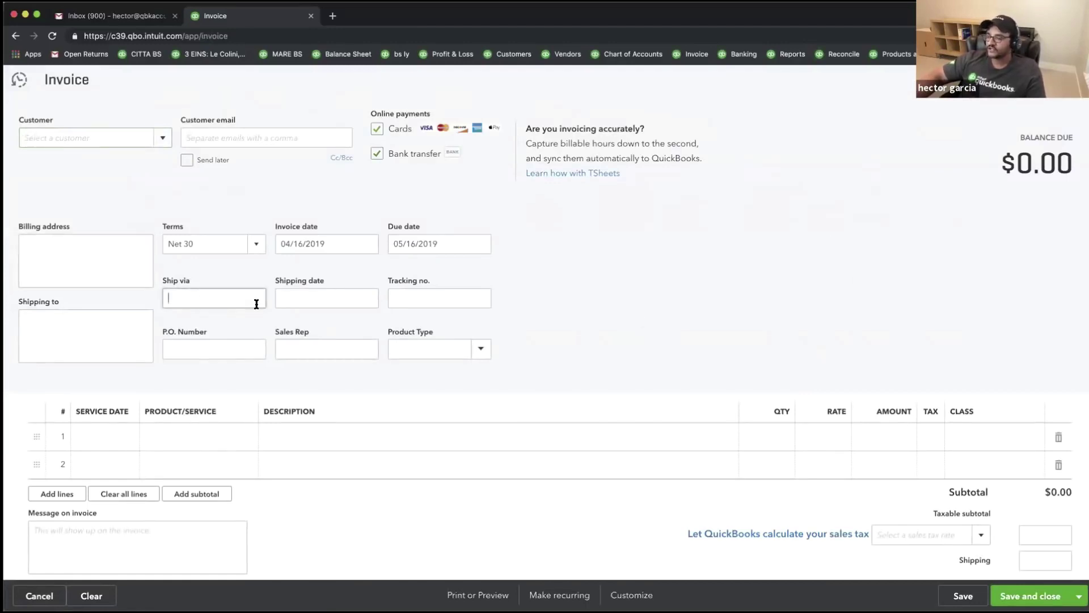
pyautogui.click(327, 243)
pyautogui.click(428, 244)
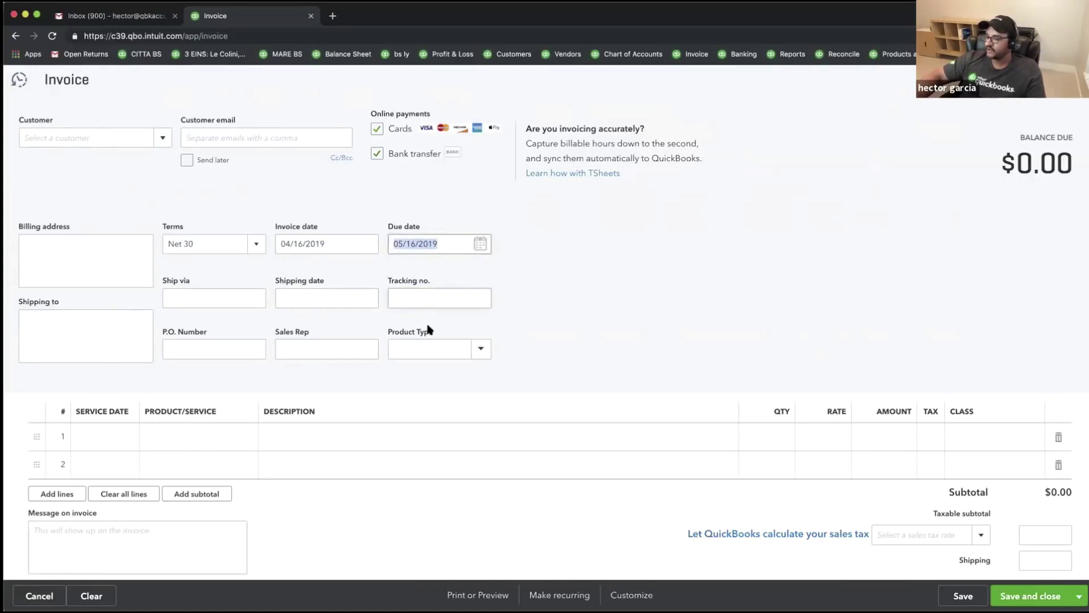
pyautogui.click(431, 348)
pyautogui.click(187, 348)
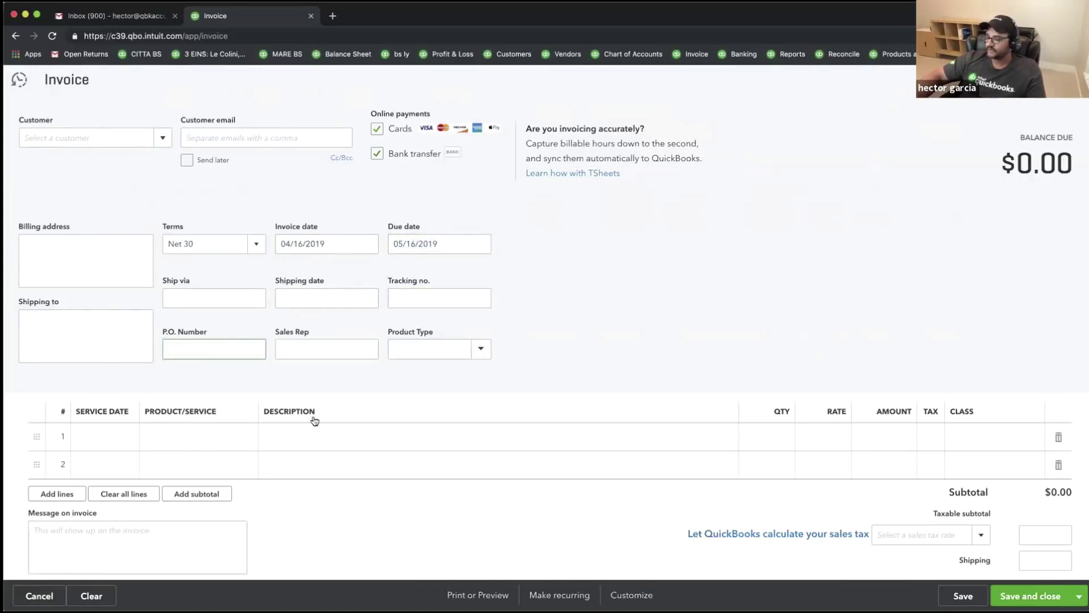
pyautogui.click(632, 596)
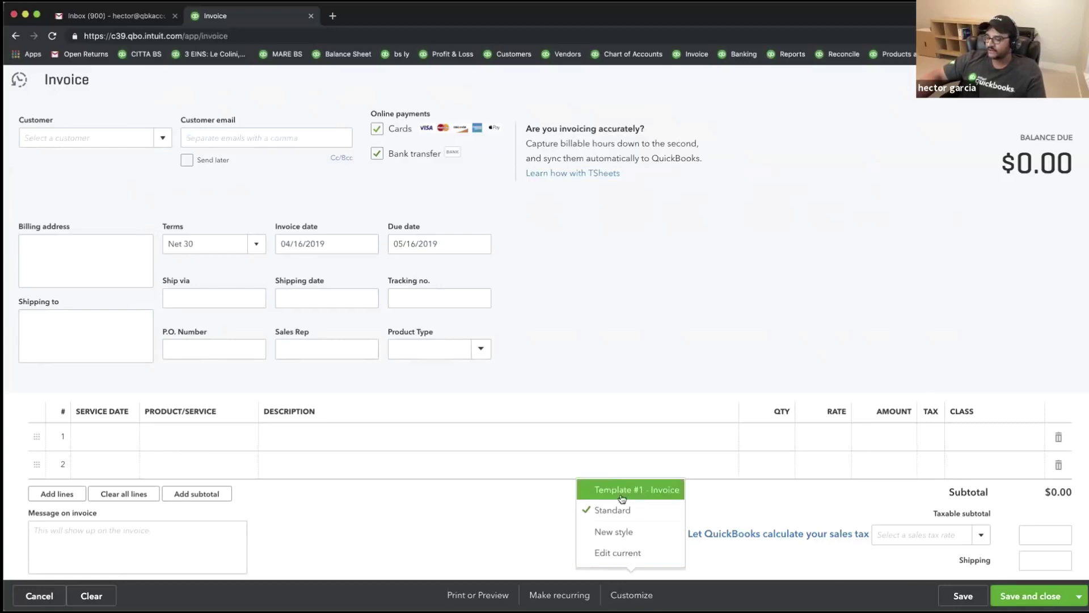
pyautogui.click(620, 553)
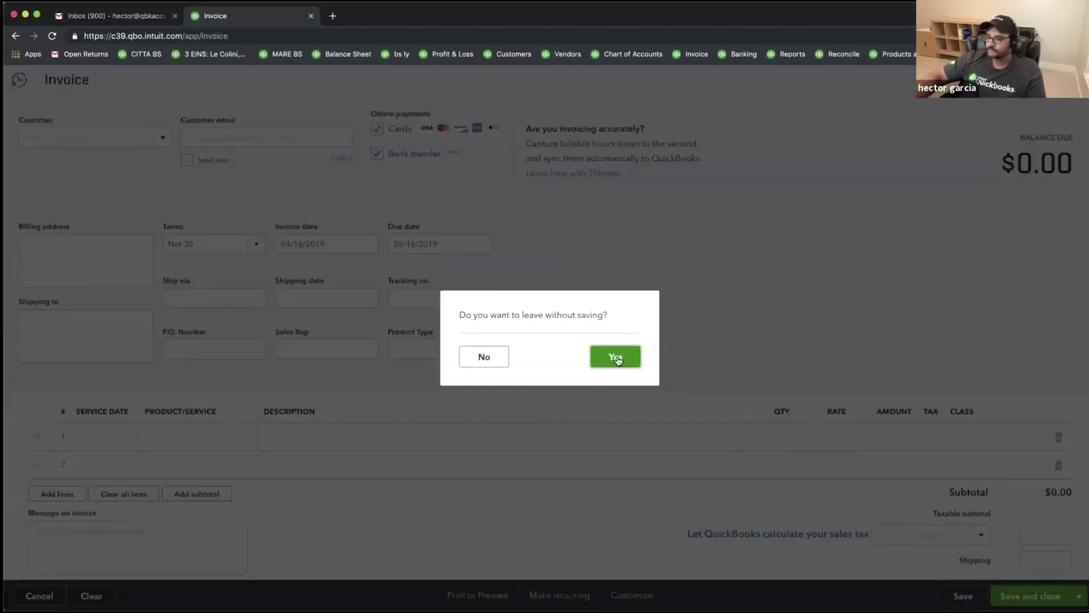
pyautogui.click(615, 358)
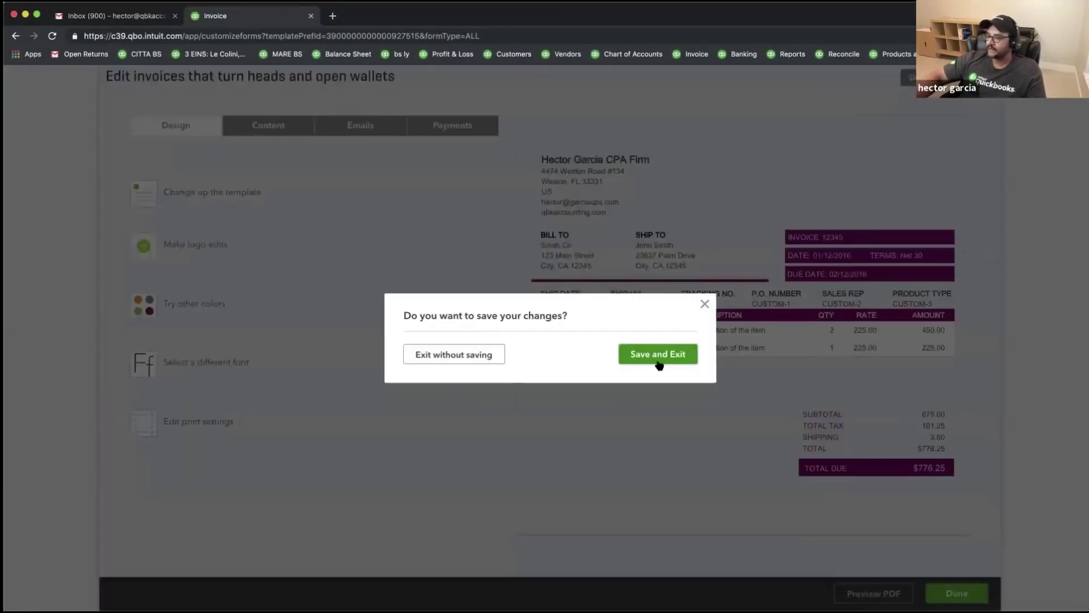
pyautogui.click(655, 356)
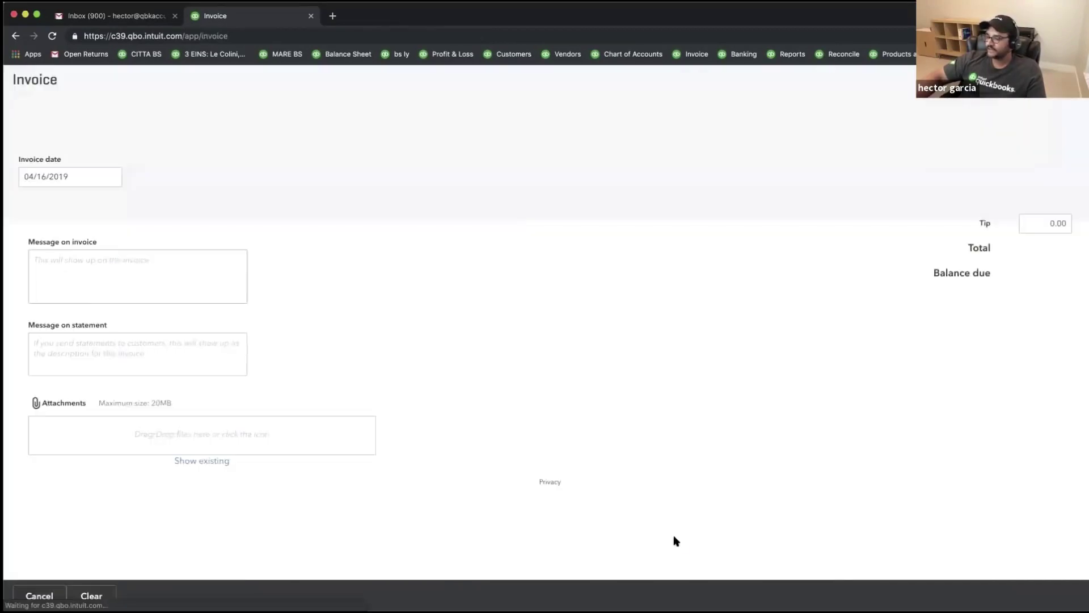
# Step: Apply Template #1 - Invoice to the invoice and reopen it in the template editor
pyautogui.click(625, 595)
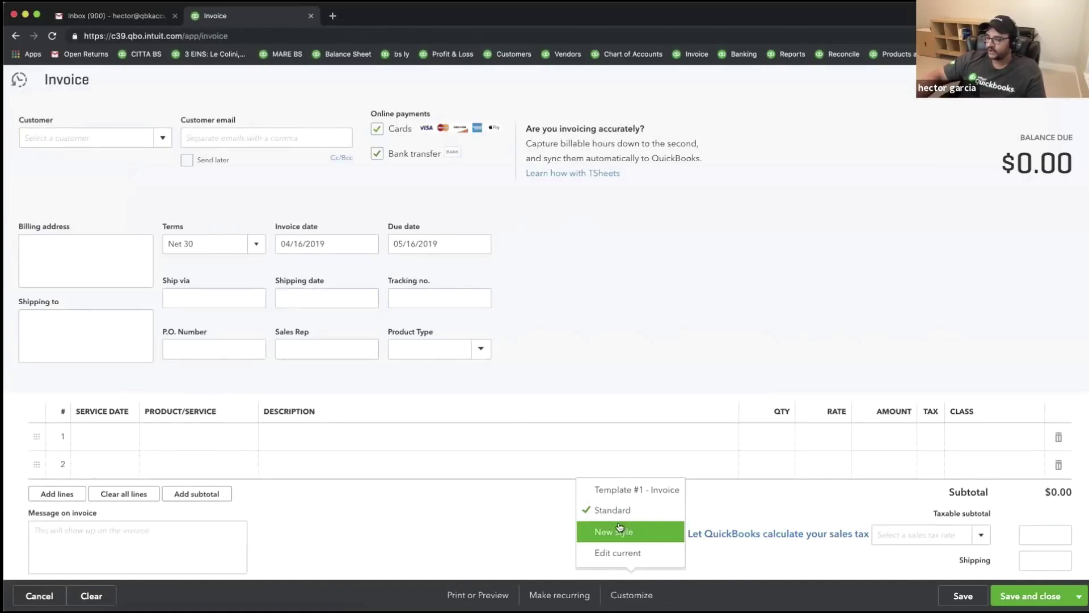
pyautogui.click(618, 489)
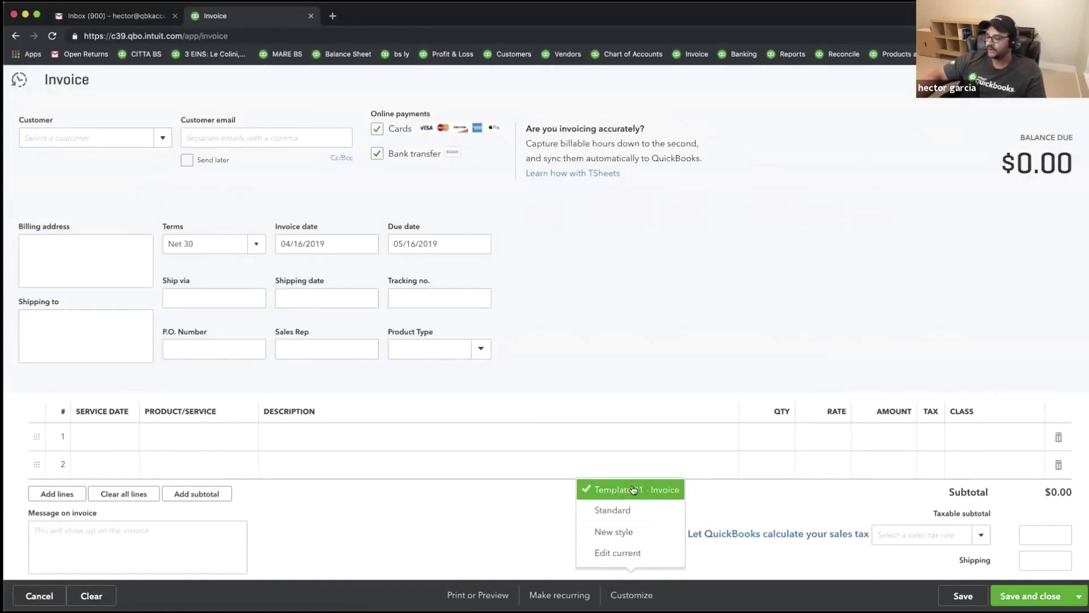
pyautogui.click(624, 553)
pyautogui.click(616, 356)
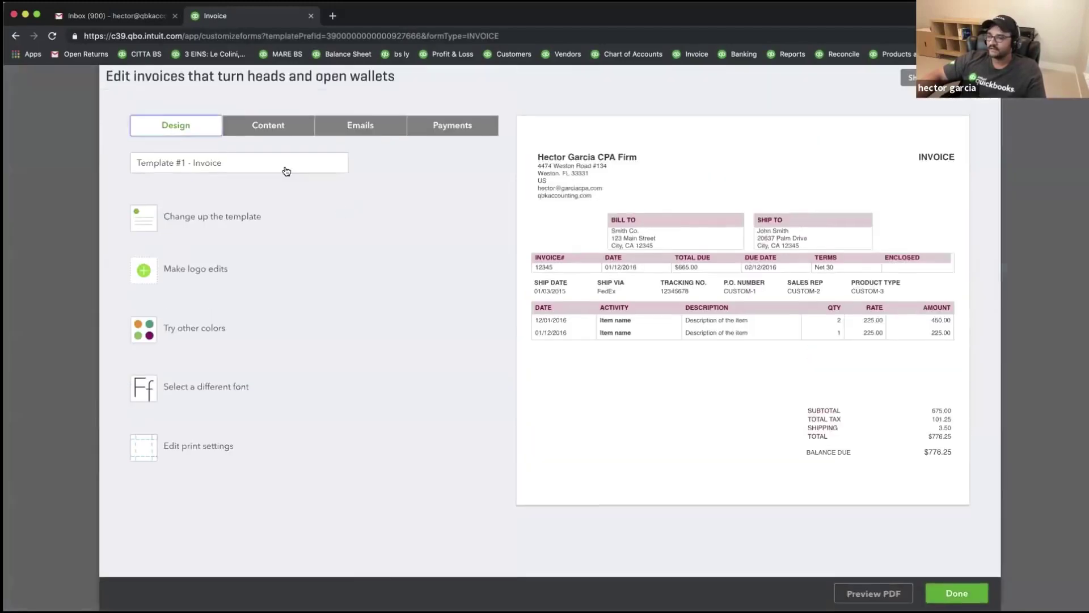
# Step: Switch Template #1 - Invoice to its Content settings and view the header, table and footer sections
pyautogui.moveTo(230, 167); pyautogui.dragTo(112, 163)
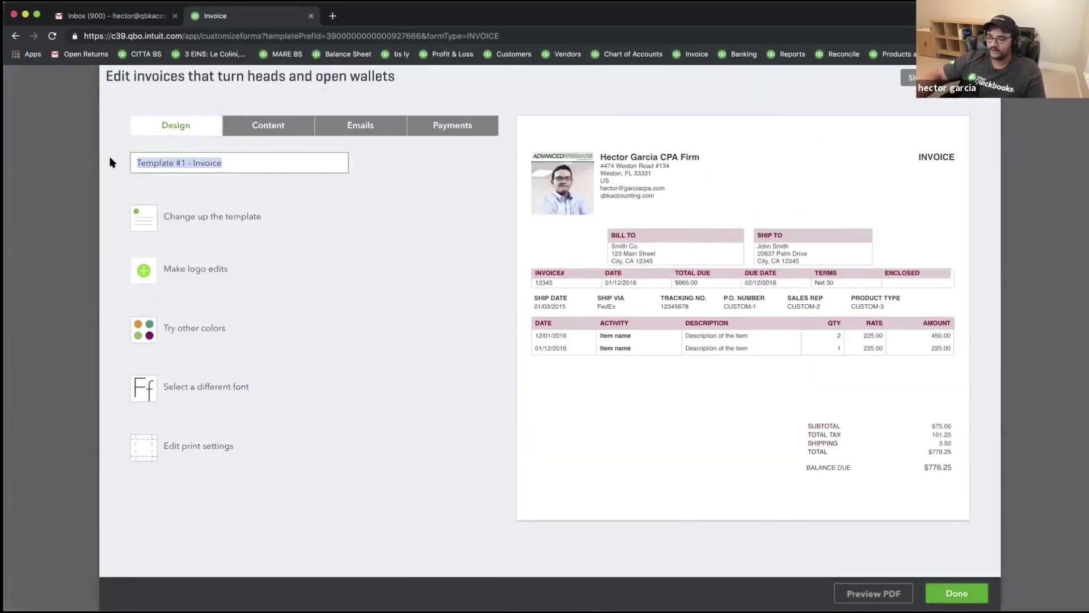
pyautogui.click(267, 125)
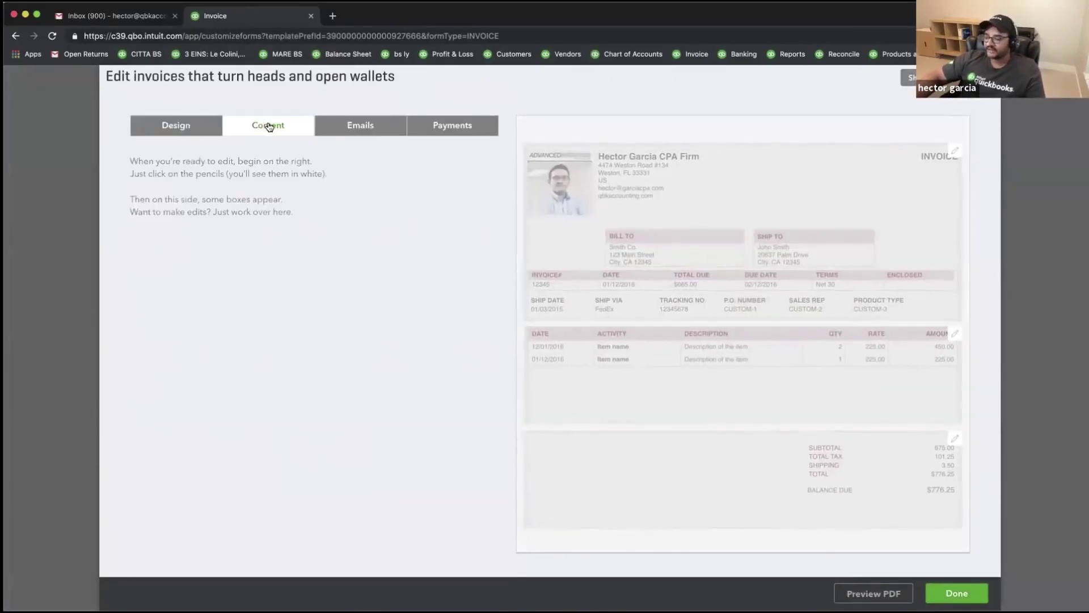
pyautogui.click(835, 166)
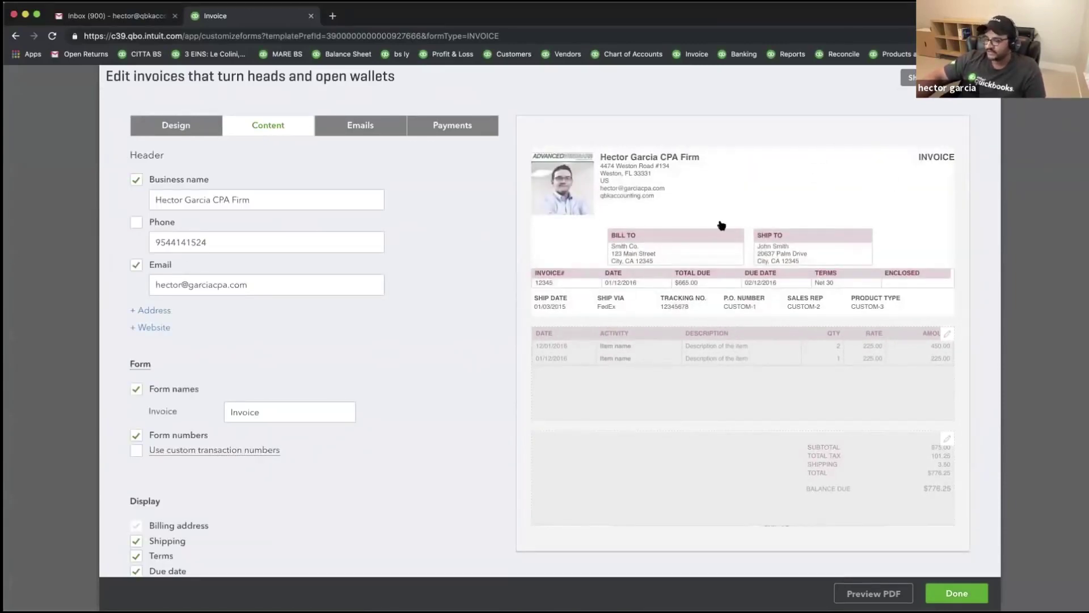
pyautogui.click(724, 370)
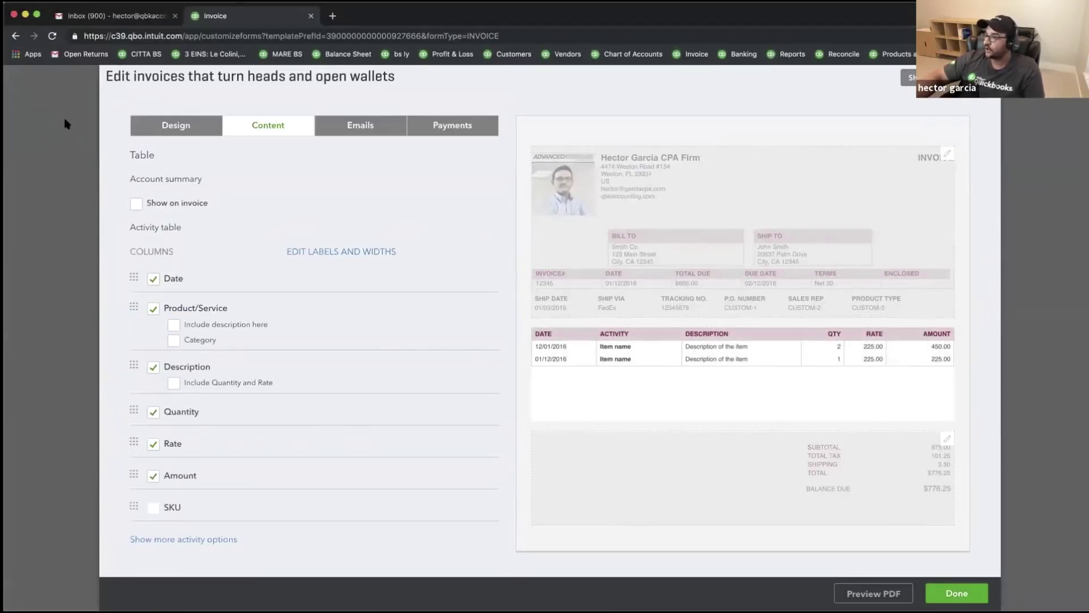
pyautogui.click(716, 472)
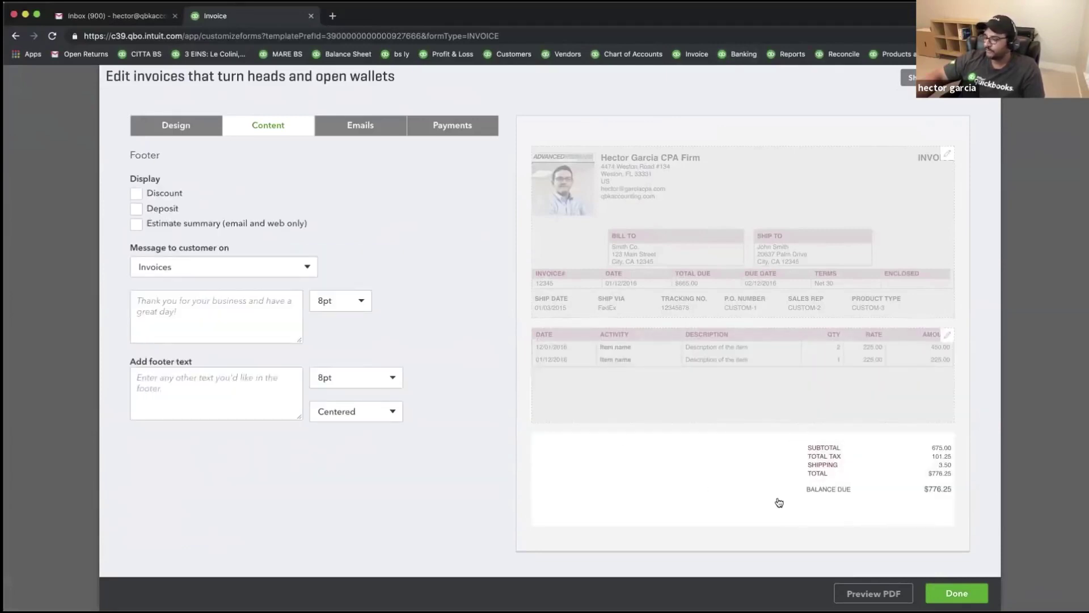
# Step: Cycle through the header, activity table and footer settings again, ending on the header
pyautogui.click(748, 186)
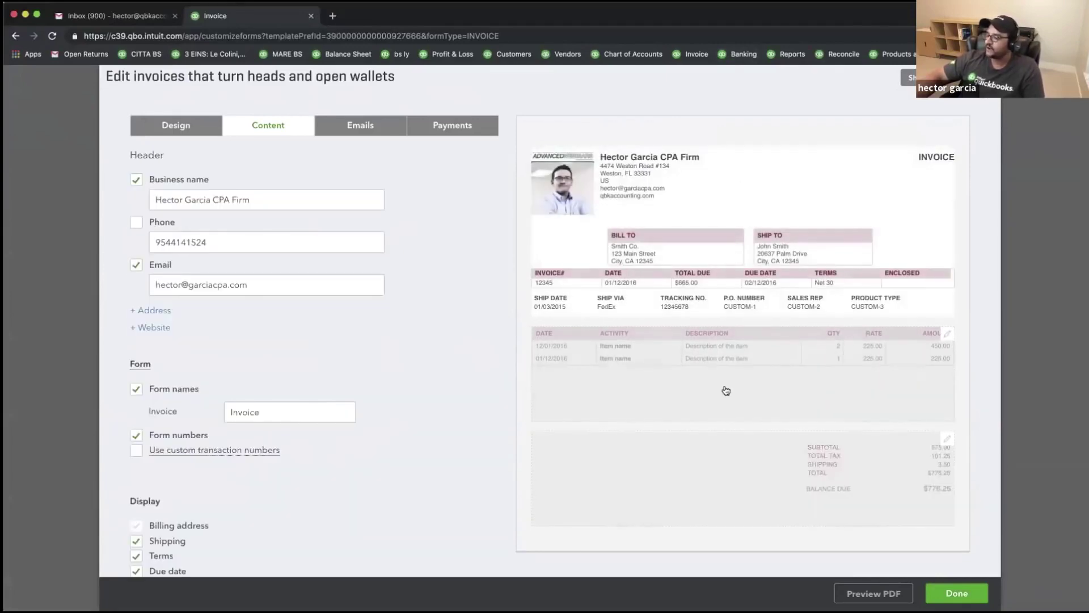
pyautogui.click(719, 412)
pyautogui.click(730, 471)
pyautogui.click(758, 255)
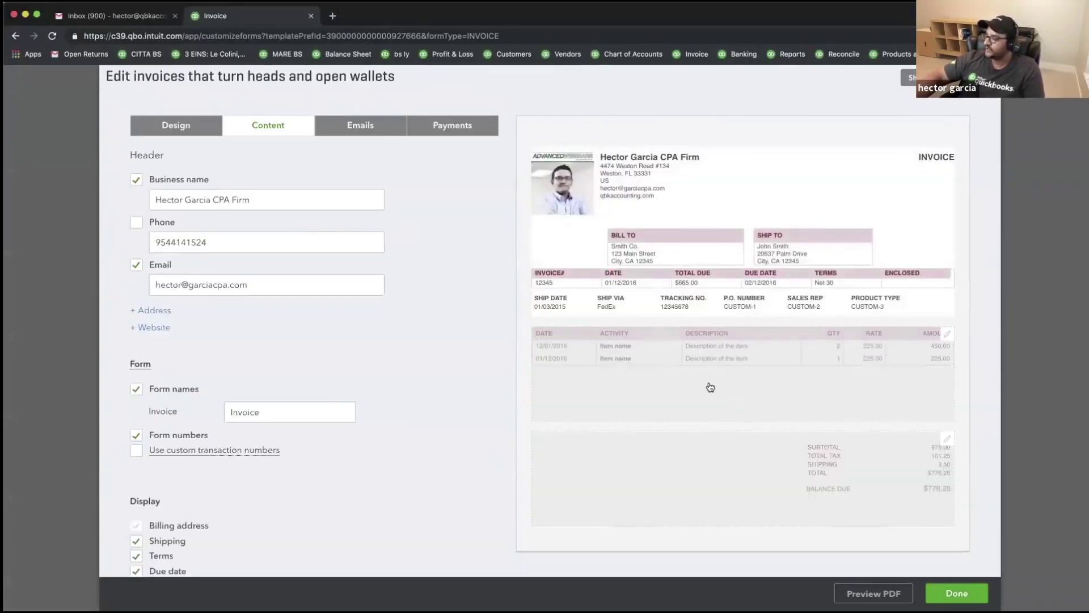
pyautogui.click(711, 388)
pyautogui.click(734, 471)
pyautogui.click(749, 230)
pyautogui.click(723, 362)
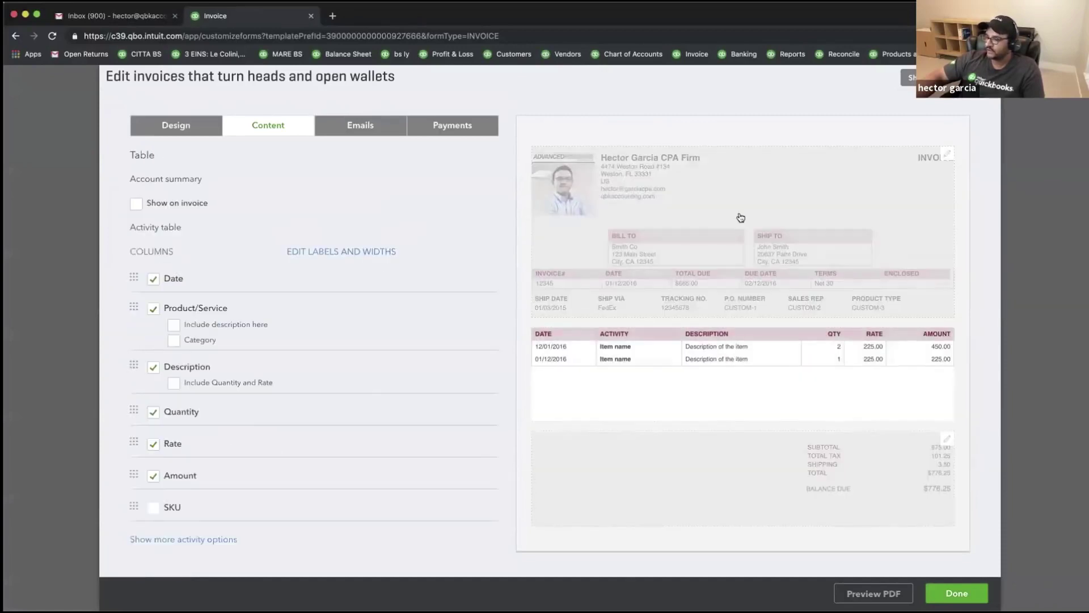
pyautogui.click(729, 251)
pyautogui.click(736, 443)
pyautogui.click(744, 228)
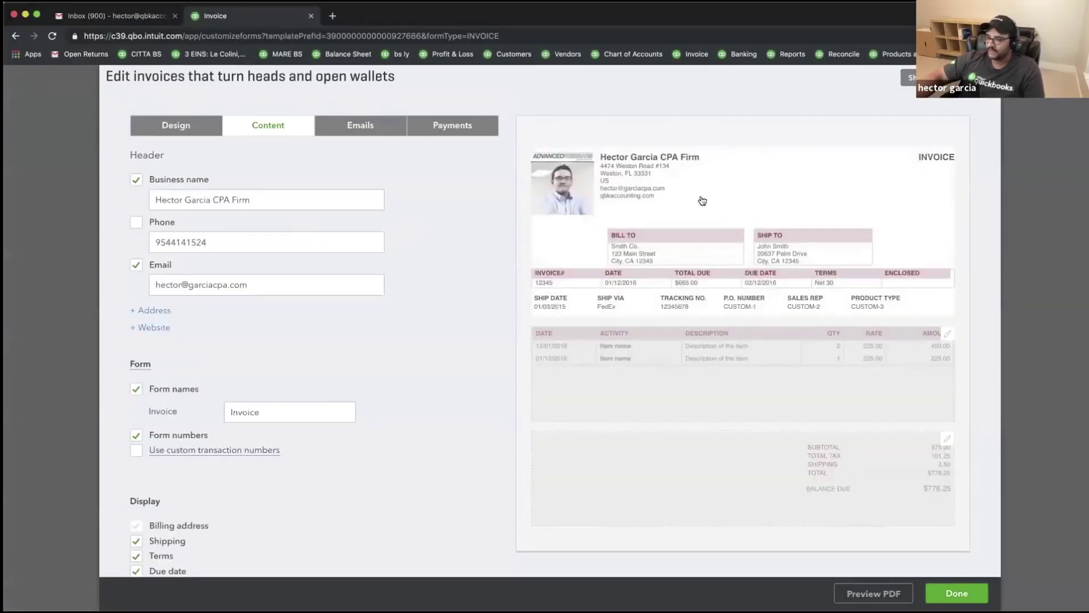
# Step: Show the phone number in the invoice header and review the business name and email
pyautogui.scroll(-1, 303, 369)
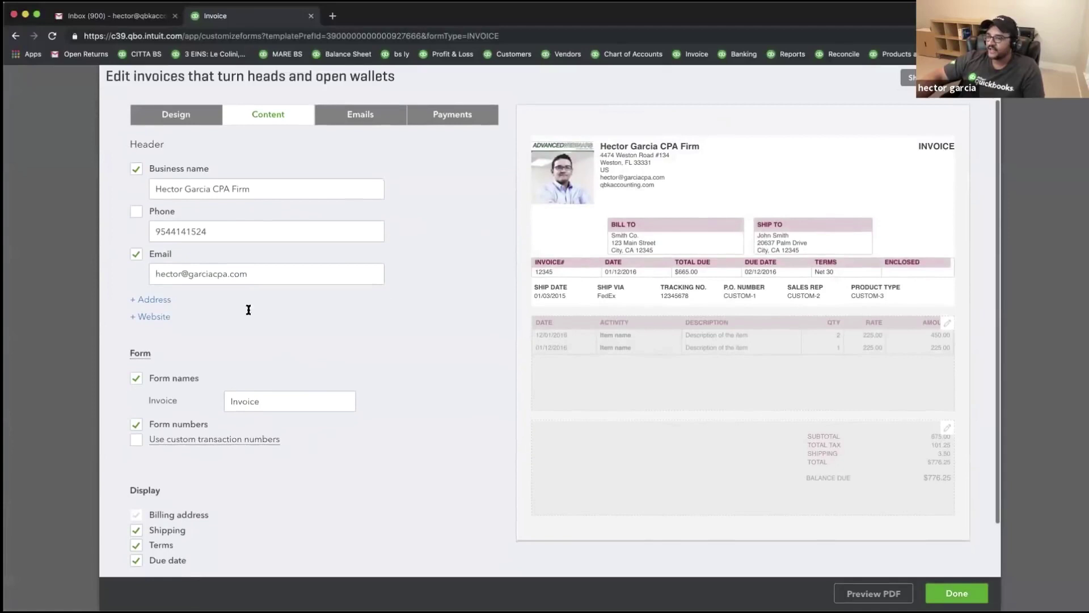
pyautogui.click(137, 212)
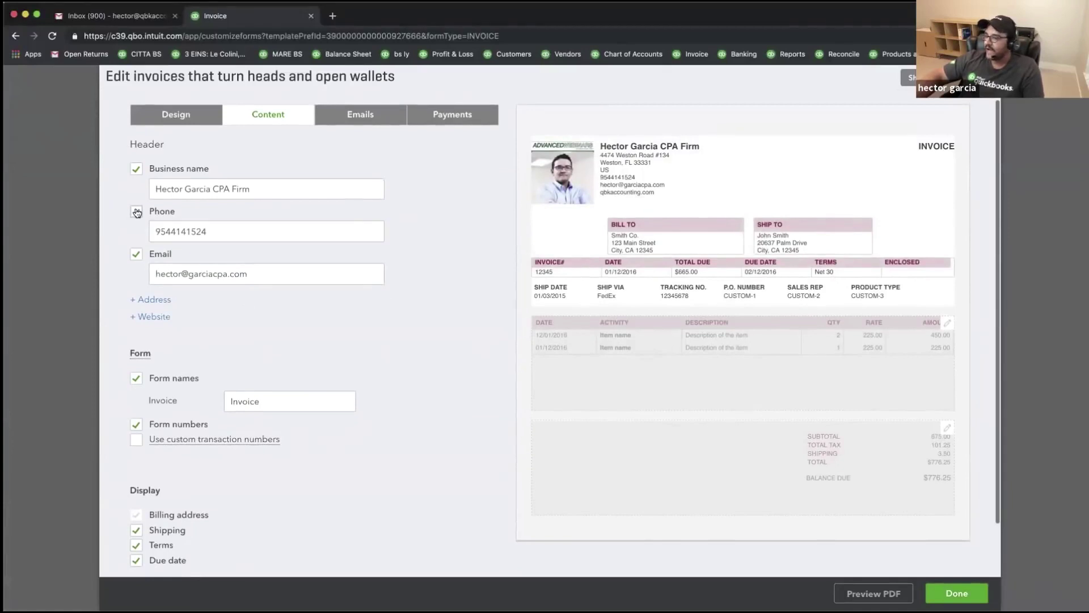
pyautogui.tripleClick(216, 185)
pyautogui.moveTo(264, 274); pyautogui.dragTo(100, 273)
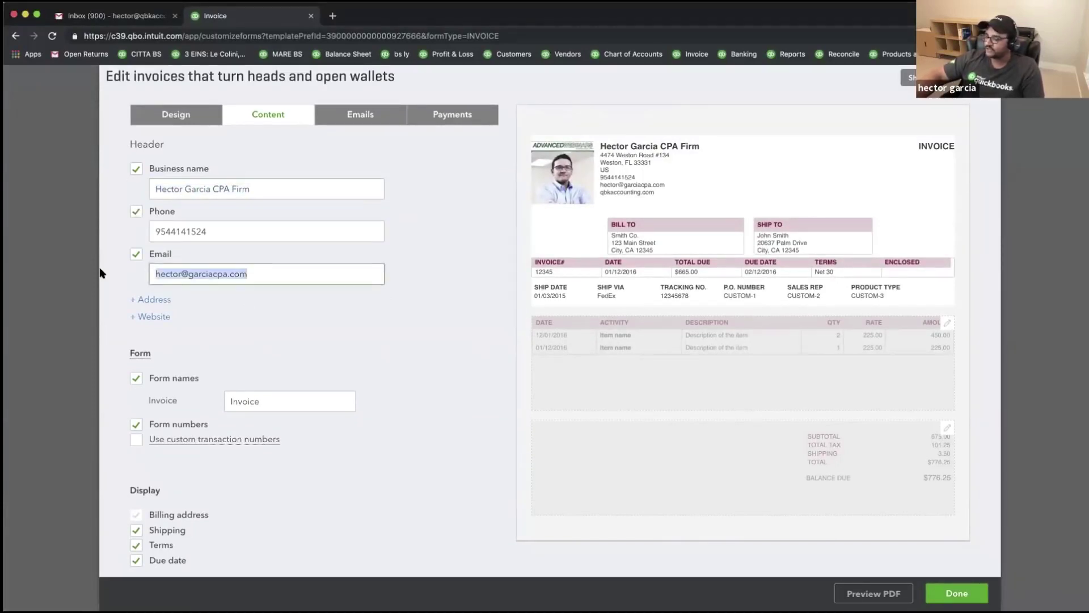
# Step: Add the business address with the country hidden, and leave the website unchecked
pyautogui.click(148, 299)
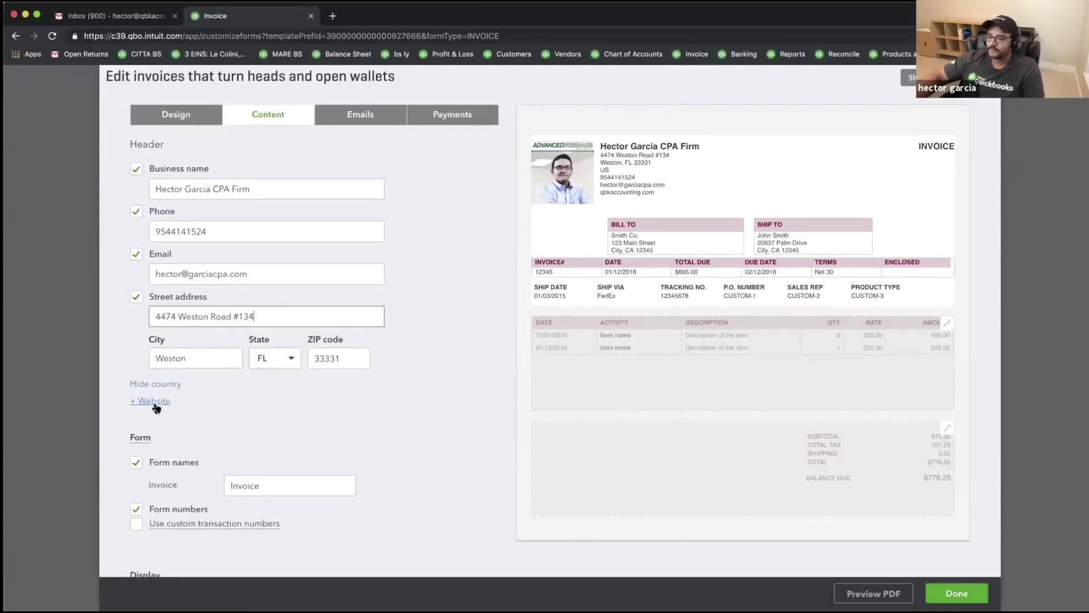
pyautogui.click(155, 384)
pyautogui.click(156, 385)
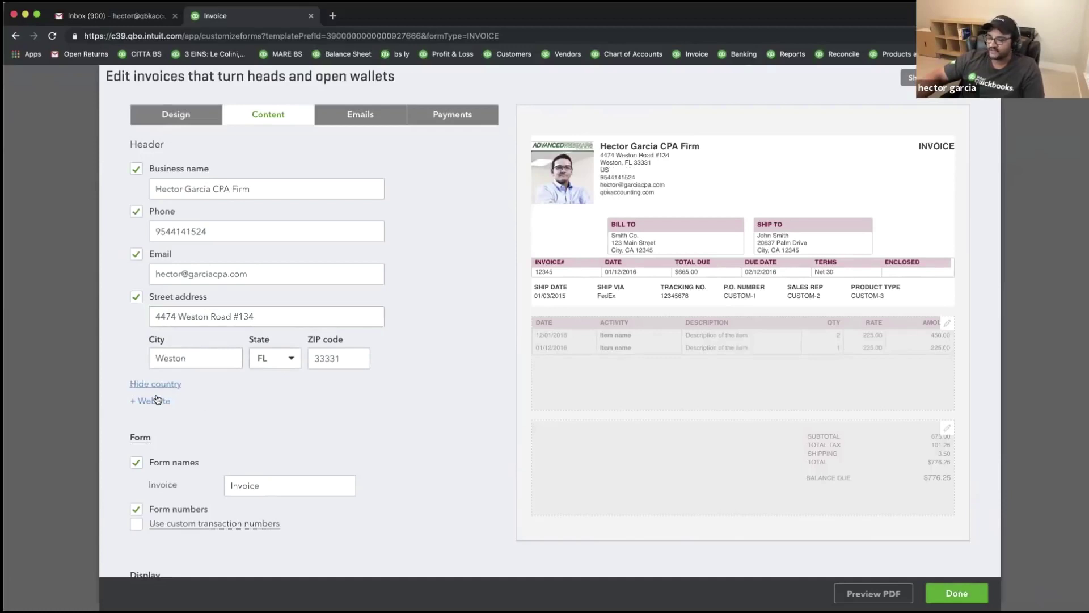
pyautogui.scroll(-1, 227, 363)
pyautogui.click(148, 354)
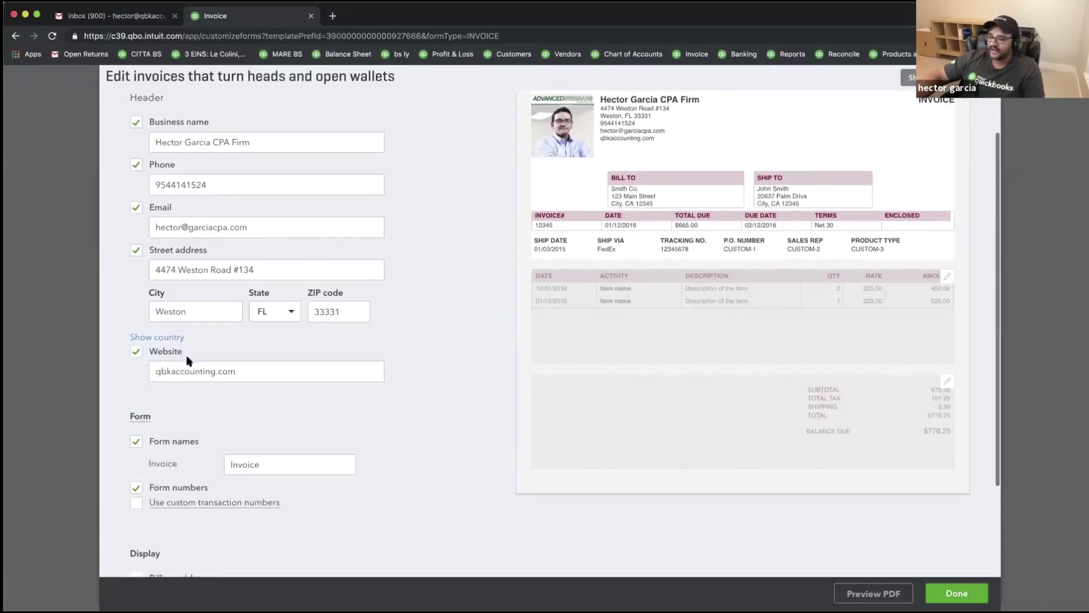
pyautogui.click(135, 354)
pyautogui.scroll(-1, 324, 413)
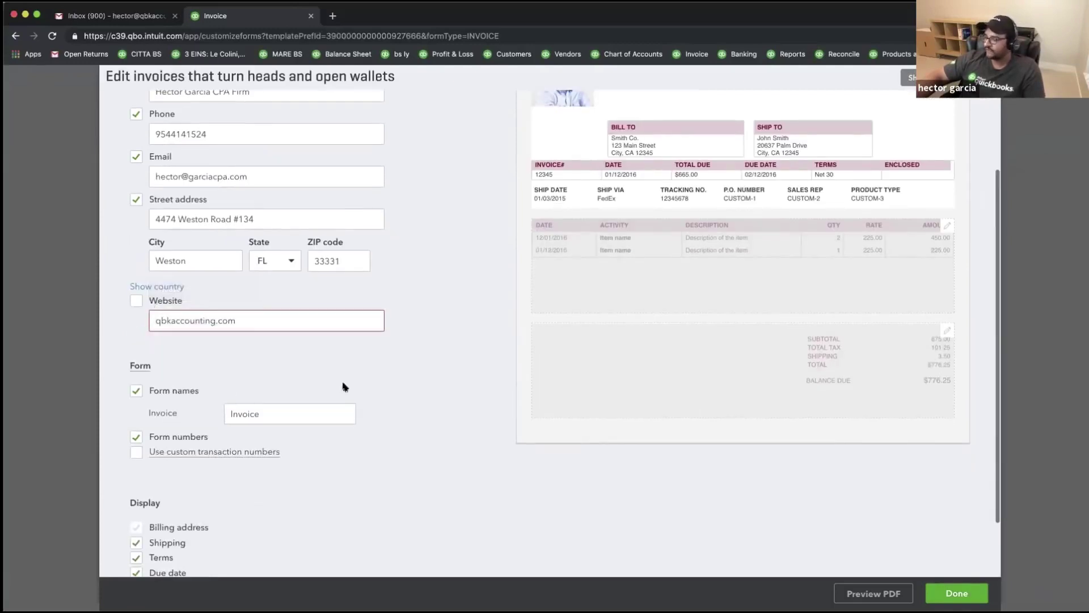
pyautogui.scroll(1, 334, 399)
pyautogui.scroll(1, 355, 431)
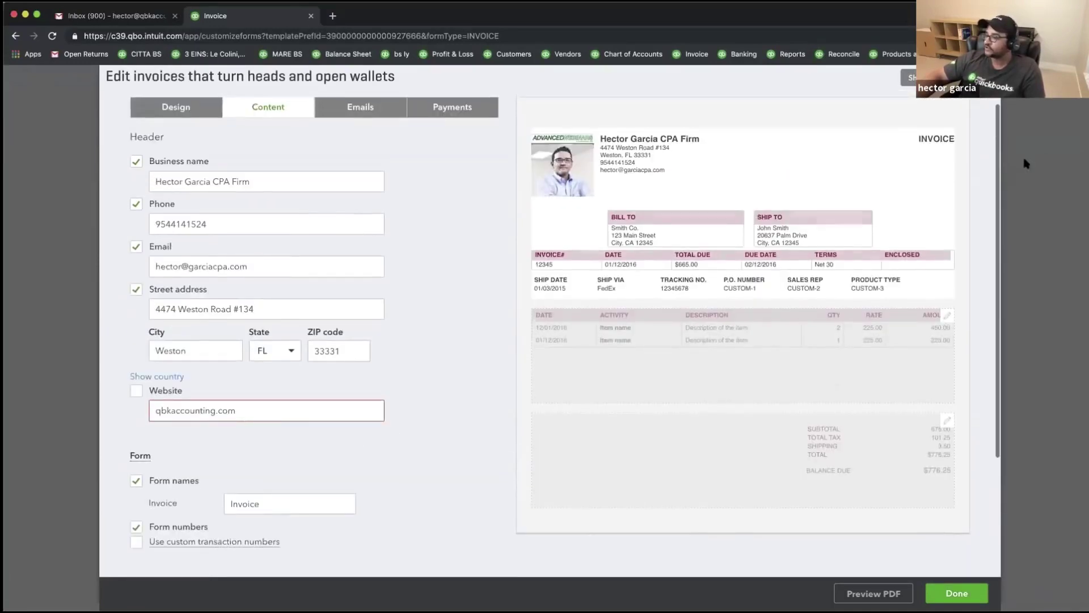
# Step: Rename the form title from Invoice to 'Final Invoice'
pyautogui.doubleClick(253, 497)
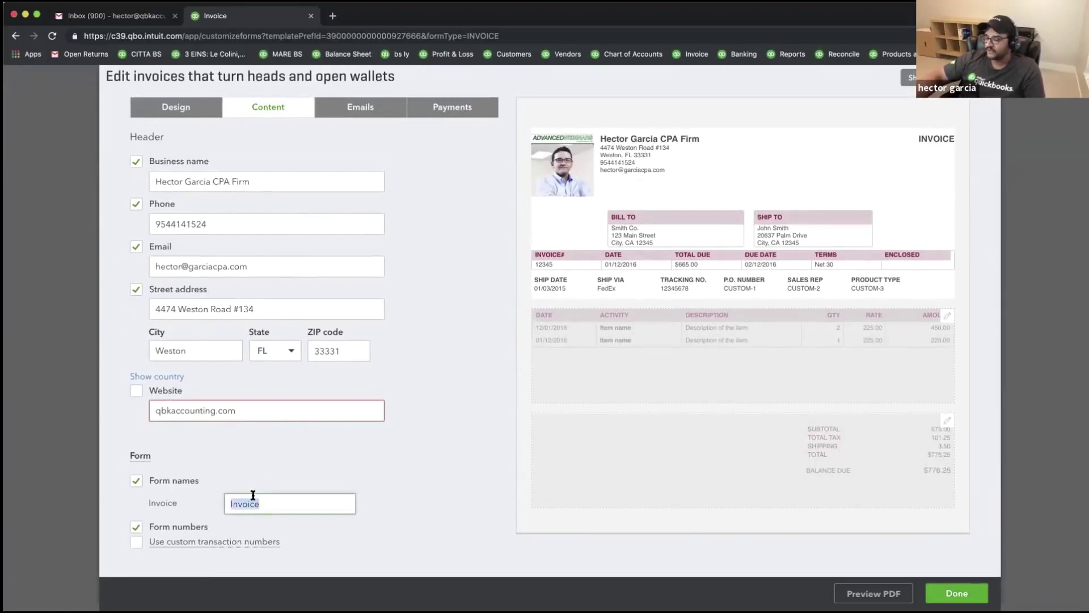
pyautogui.write('F')
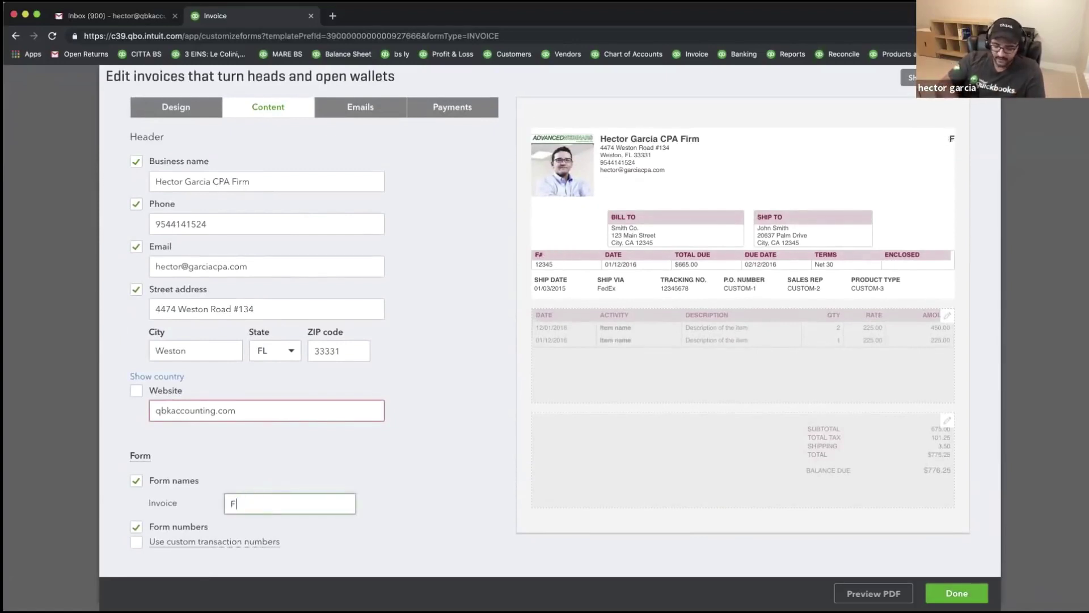
pyautogui.write('inal Invoice')
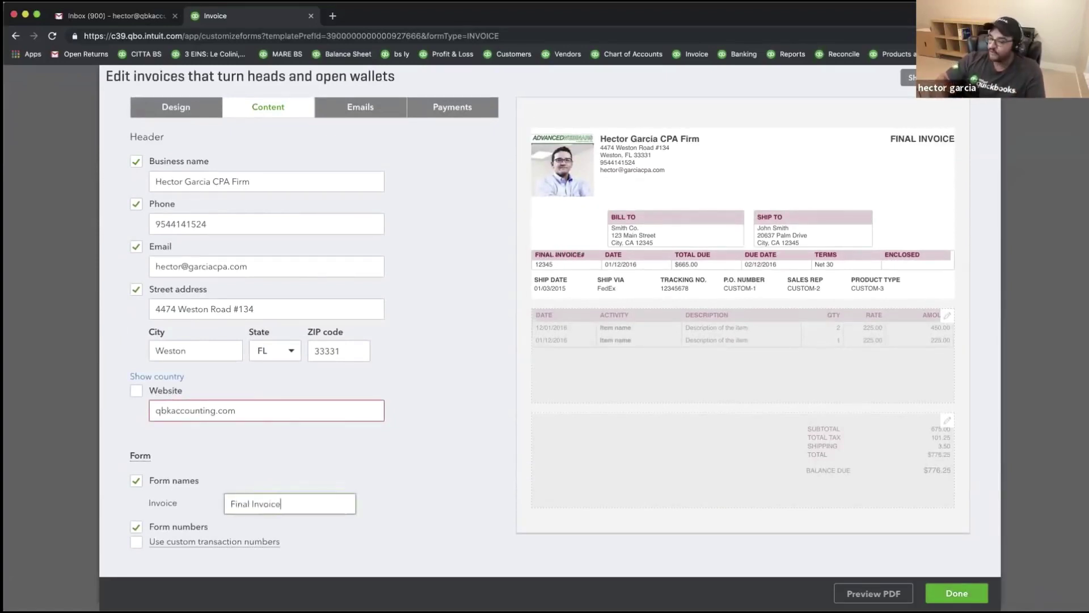
pyautogui.scroll(-2, 342, 504)
pyautogui.scroll(1, 308, 441)
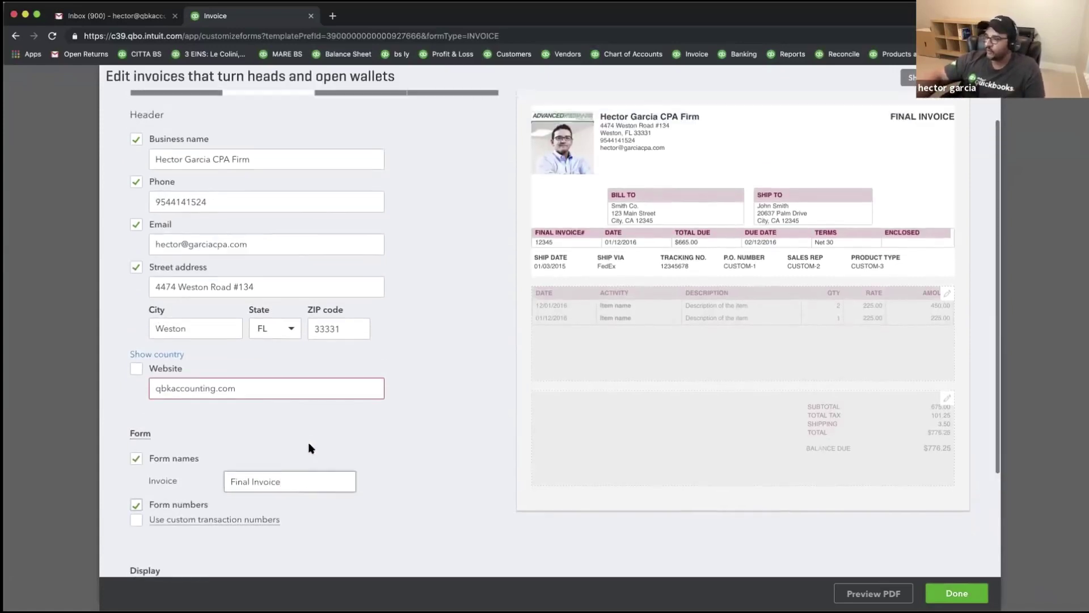
pyautogui.moveTo(293, 482); pyautogui.dragTo(194, 480)
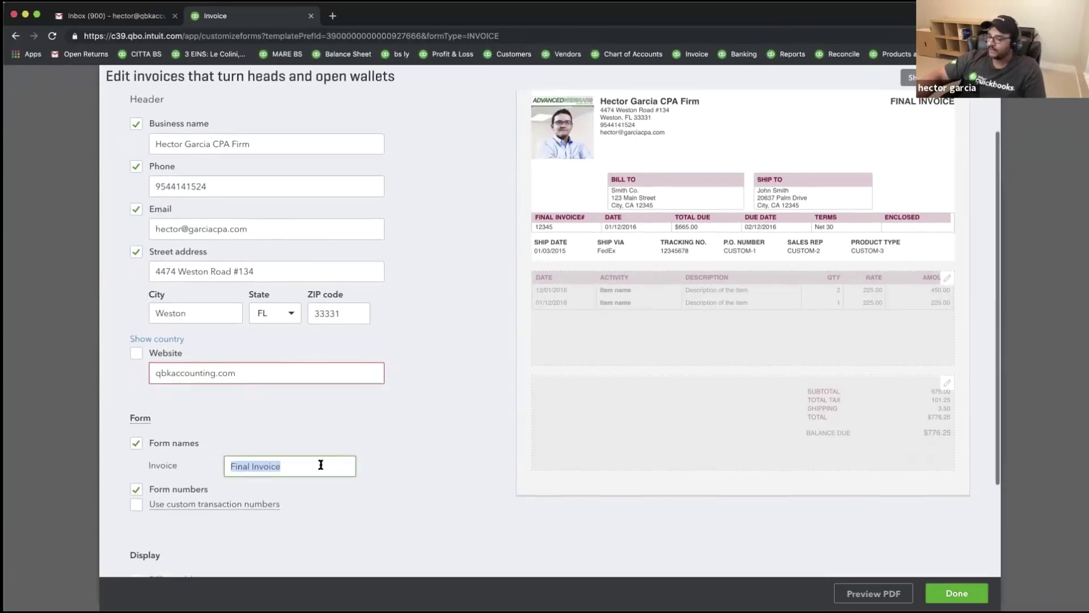
pyautogui.scroll(-1, 317, 465)
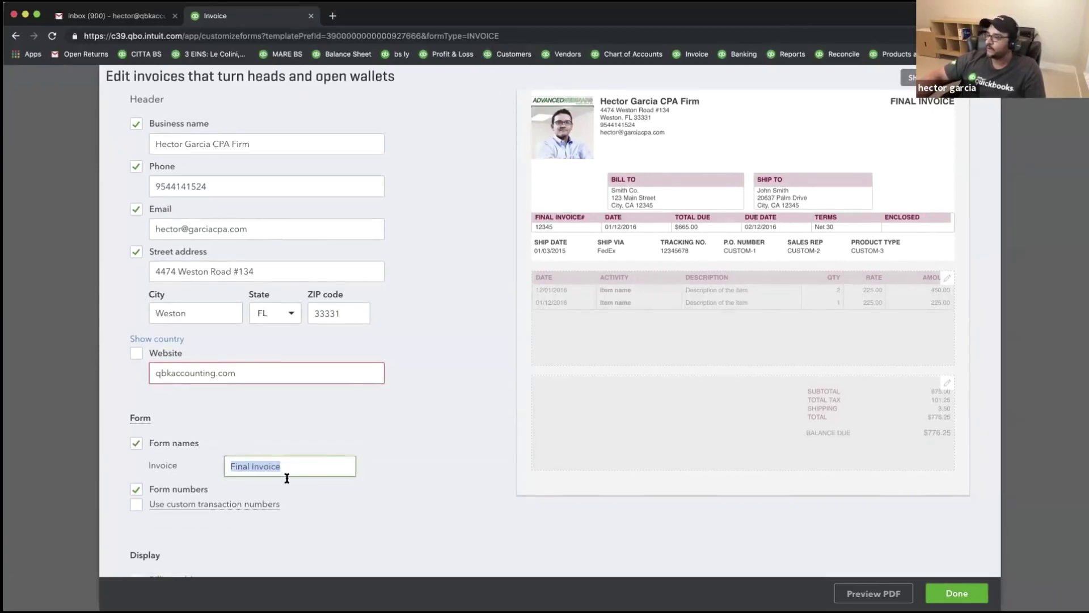
pyautogui.click(132, 489)
# Step: Keep the invoice number shown on the form
pyautogui.click(134, 489)
pyautogui.click(136, 490)
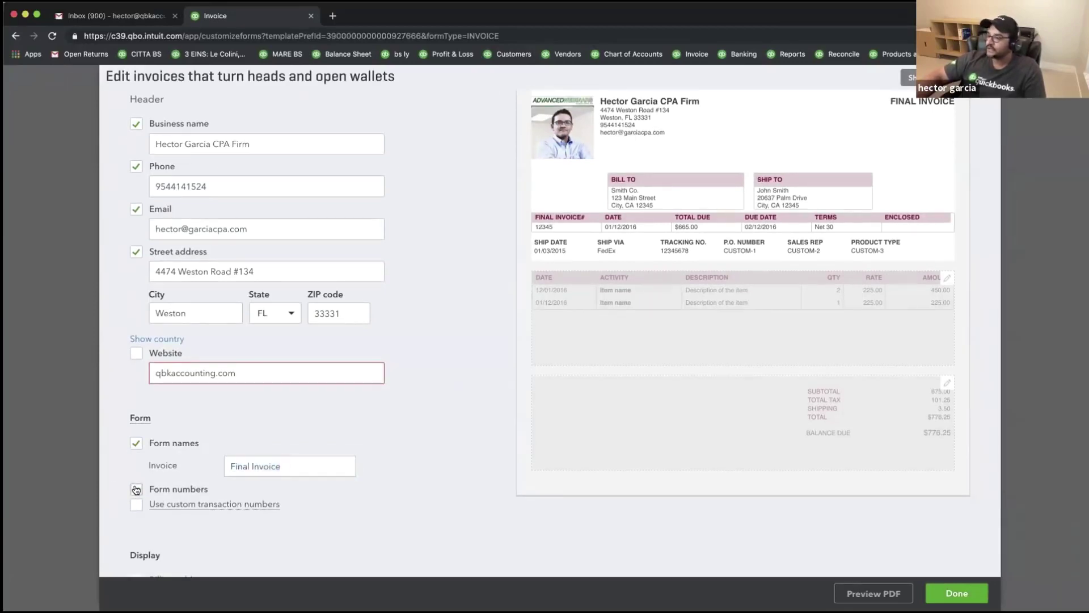
pyautogui.click(136, 489)
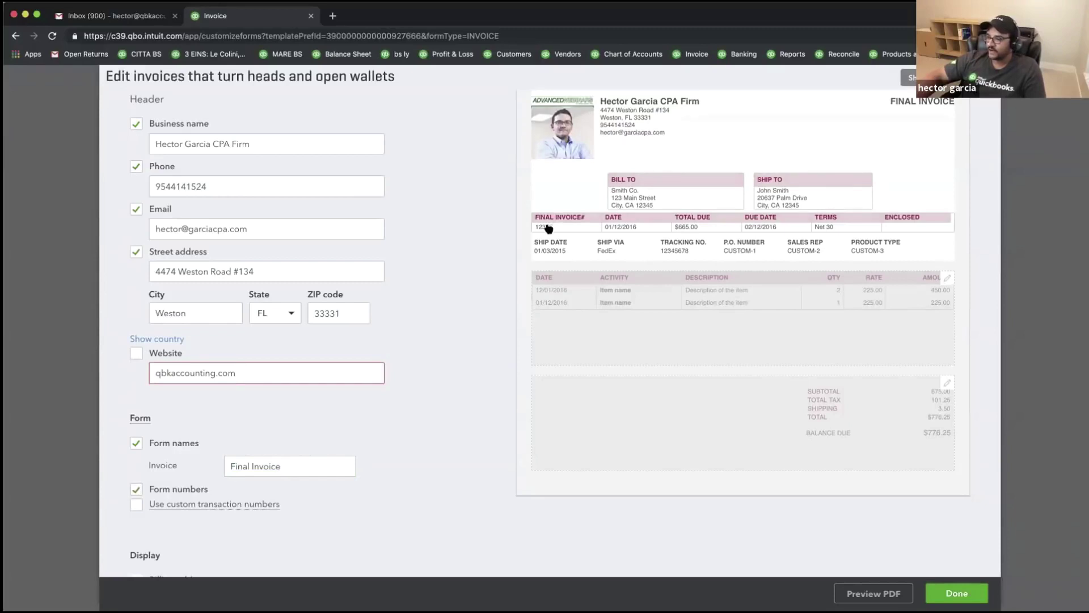
pyautogui.click(136, 491)
pyautogui.click(137, 491)
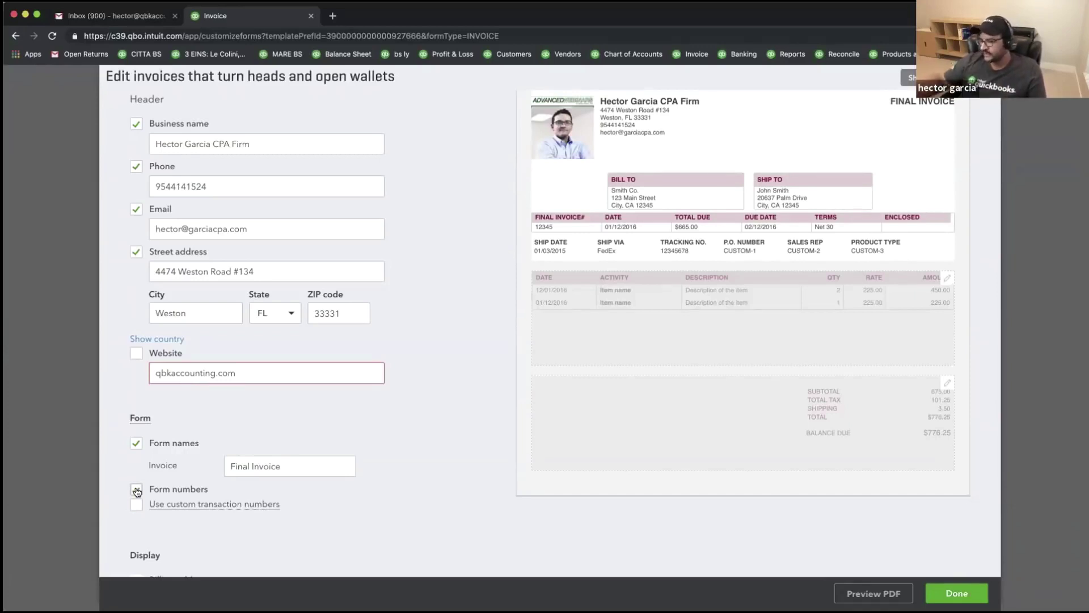
# Step: Turn on Use custom transaction numbers
pyautogui.scroll(-1, 137, 491)
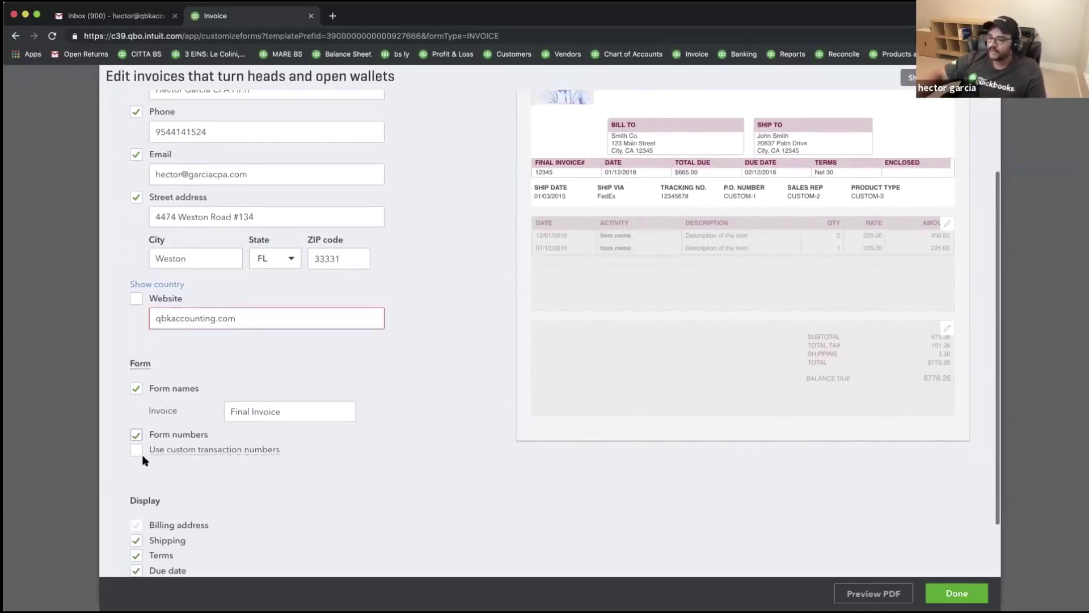
pyautogui.click(137, 450)
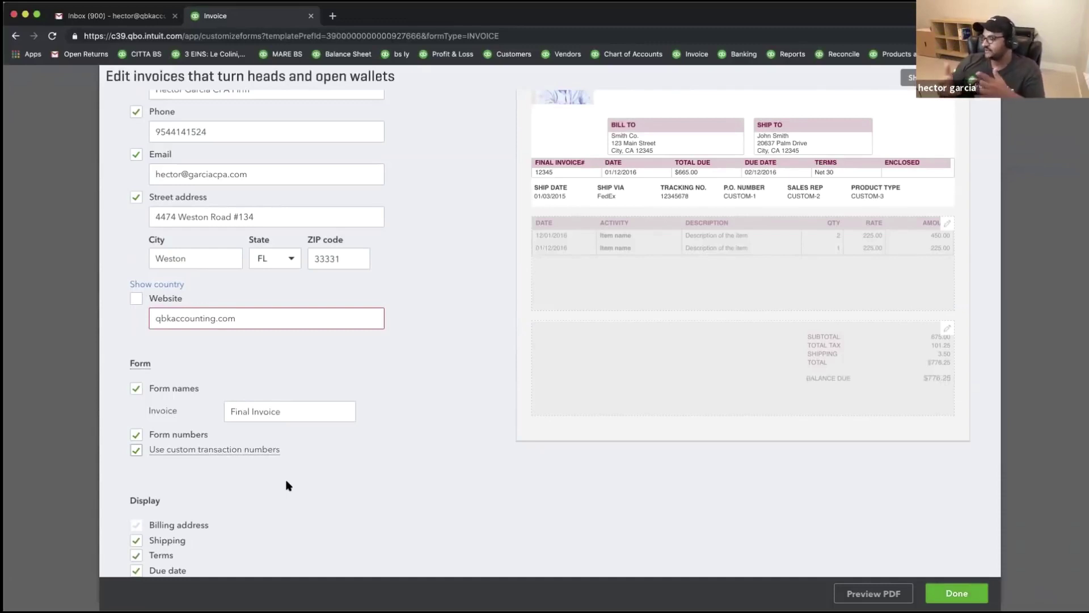
pyautogui.click(135, 451)
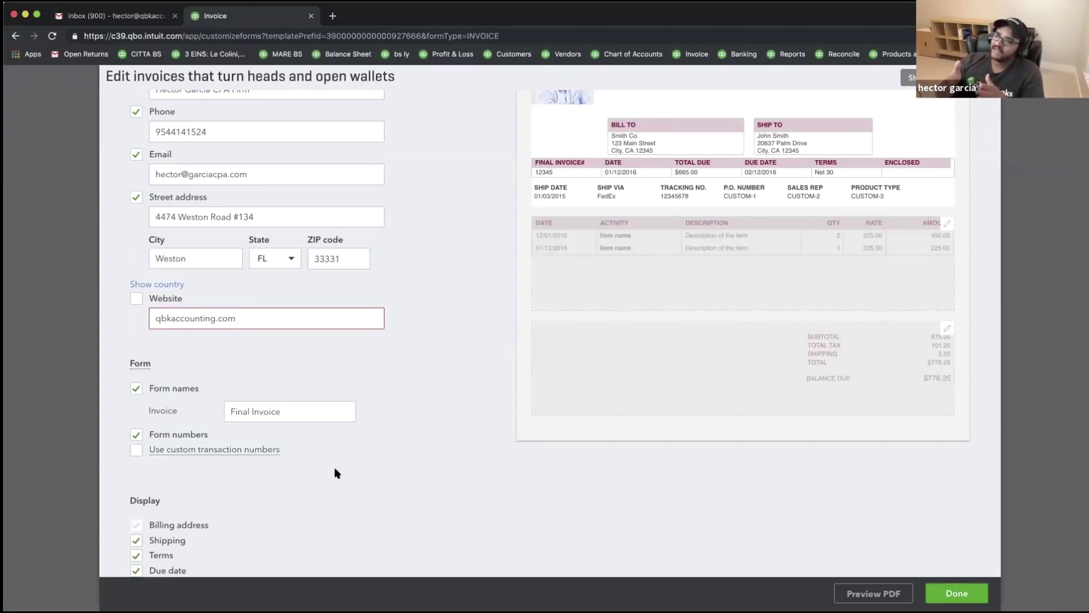
pyautogui.click(136, 451)
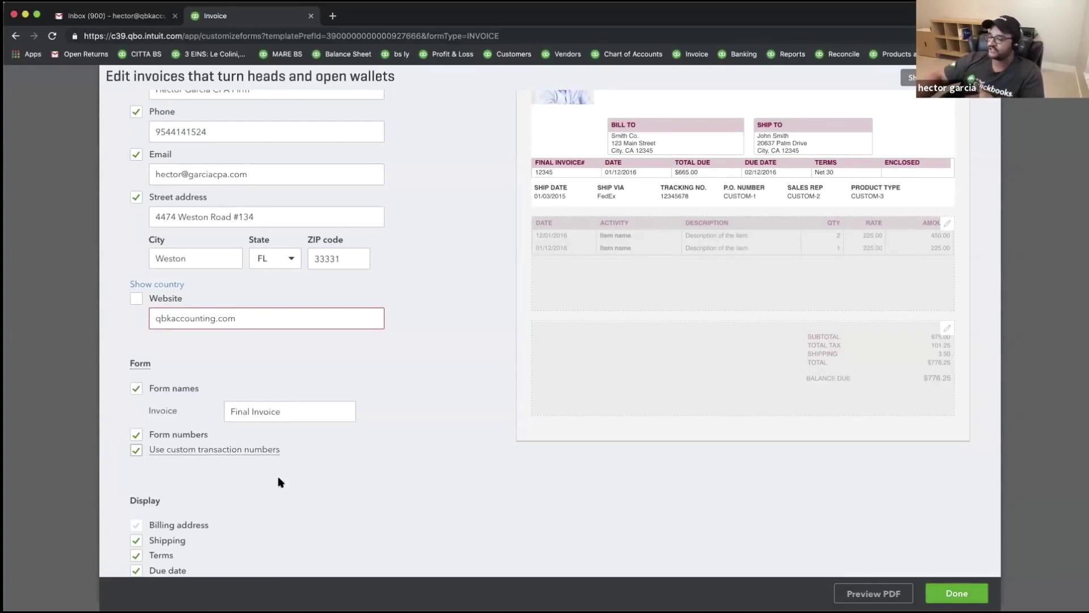
pyautogui.scroll(-1, 284, 483)
pyautogui.scroll(1, 307, 481)
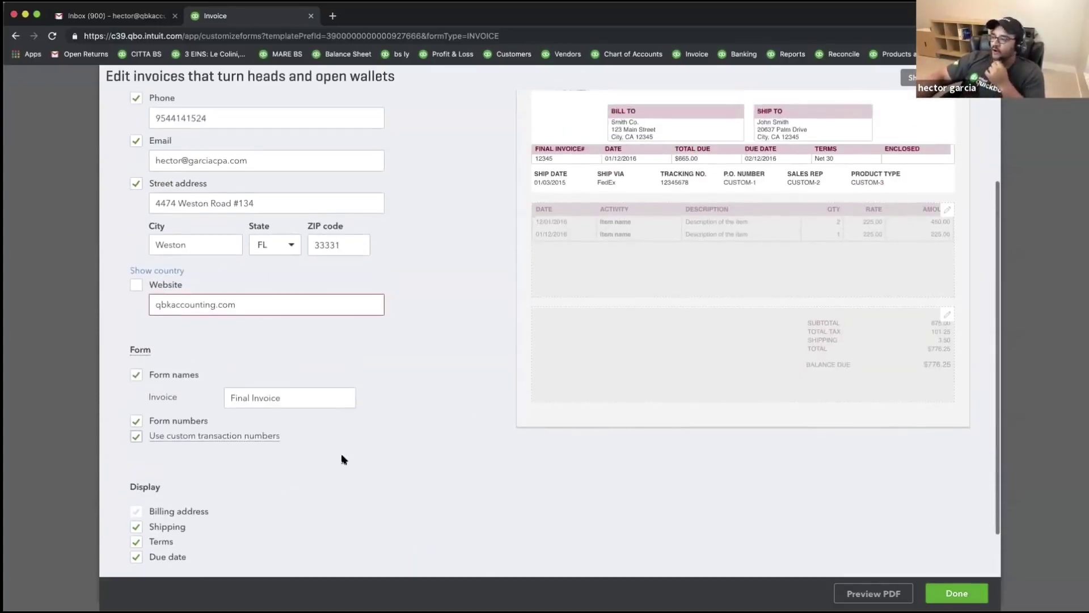
pyautogui.scroll(-1, 306, 477)
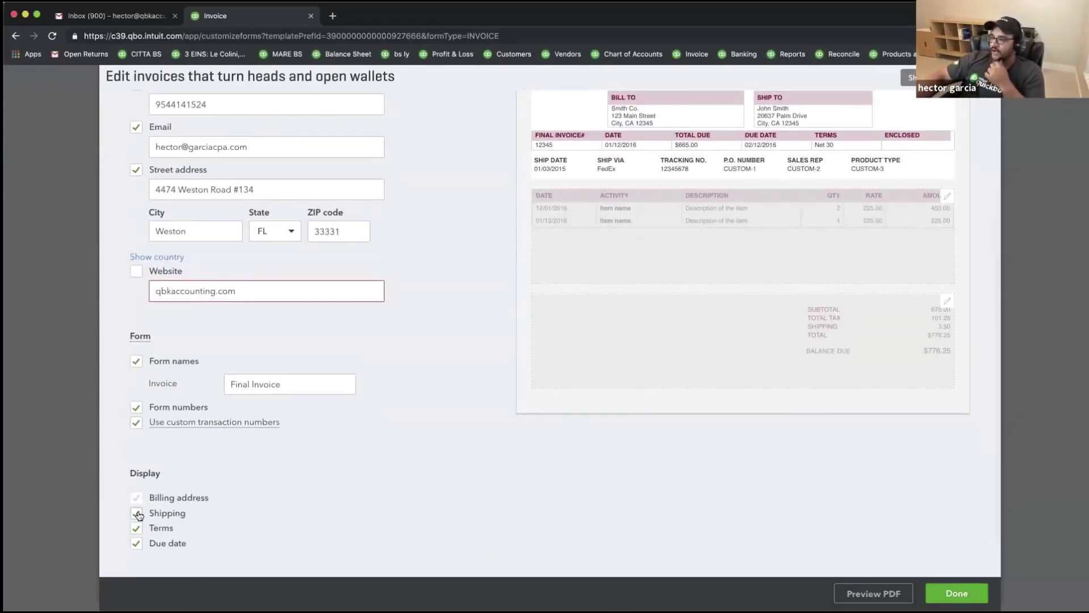
pyautogui.click(137, 514)
pyautogui.scroll(1, 213, 515)
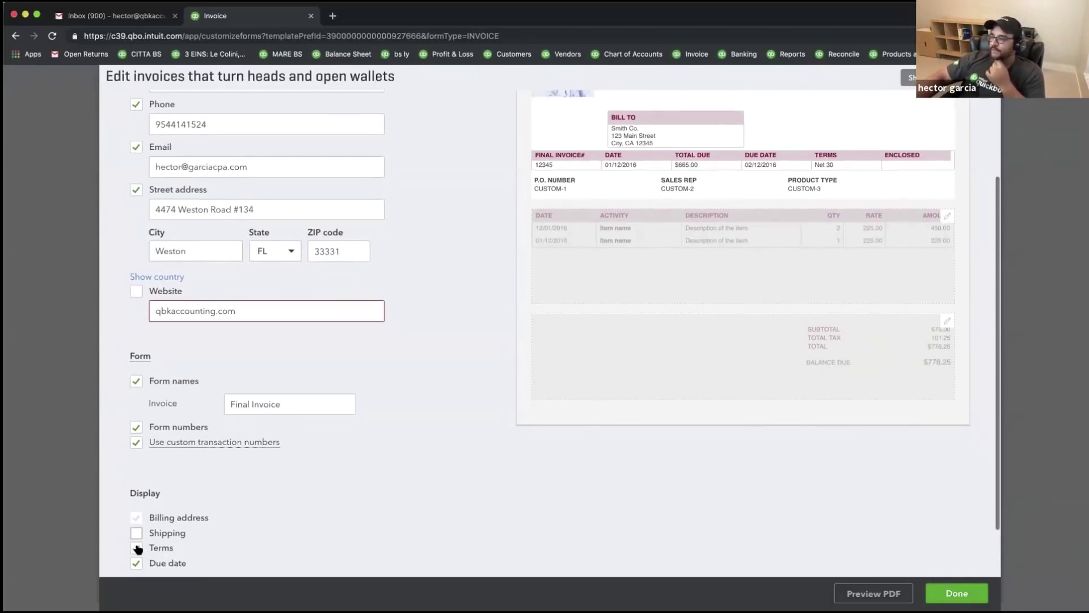
pyautogui.click(136, 547)
pyautogui.click(136, 565)
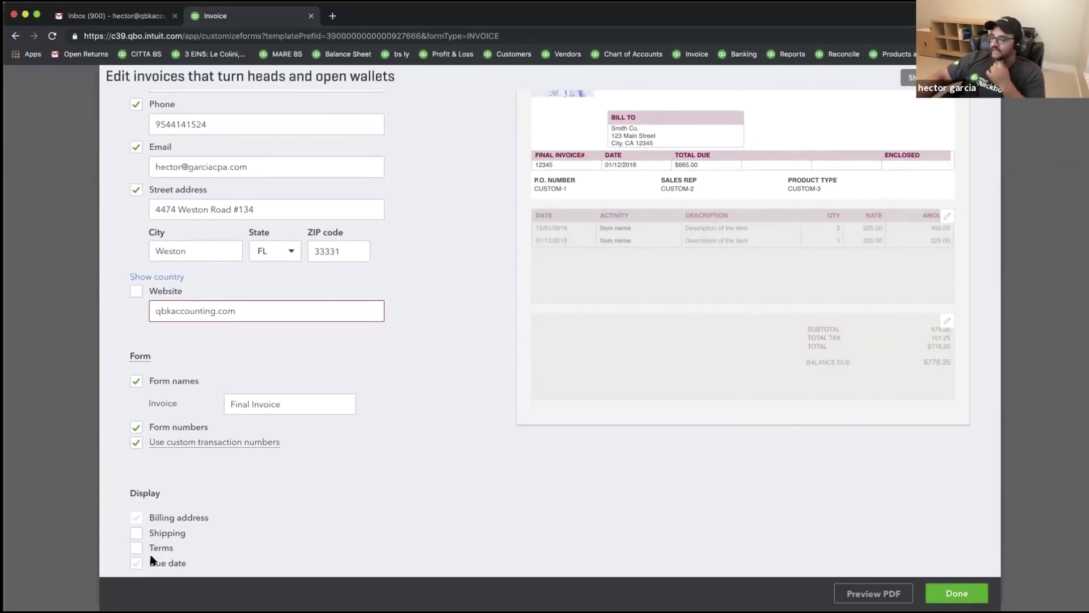
pyautogui.scroll(-1, 181, 546)
pyautogui.click(135, 528)
pyautogui.click(136, 541)
pyautogui.click(136, 556)
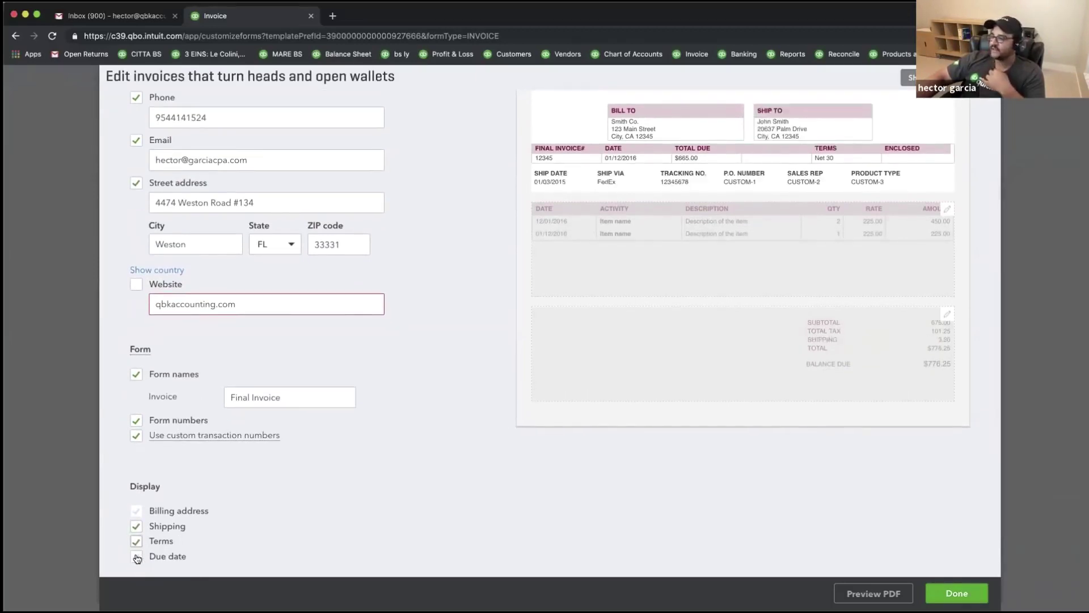
pyautogui.click(136, 556)
pyautogui.click(136, 541)
pyautogui.click(136, 527)
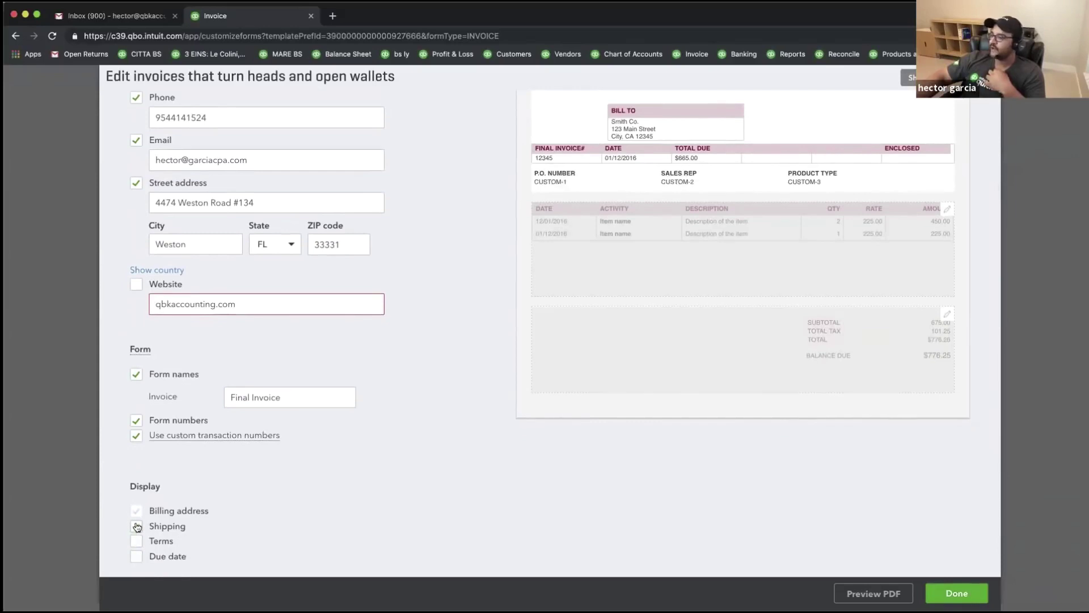
pyautogui.click(136, 526)
pyautogui.click(137, 526)
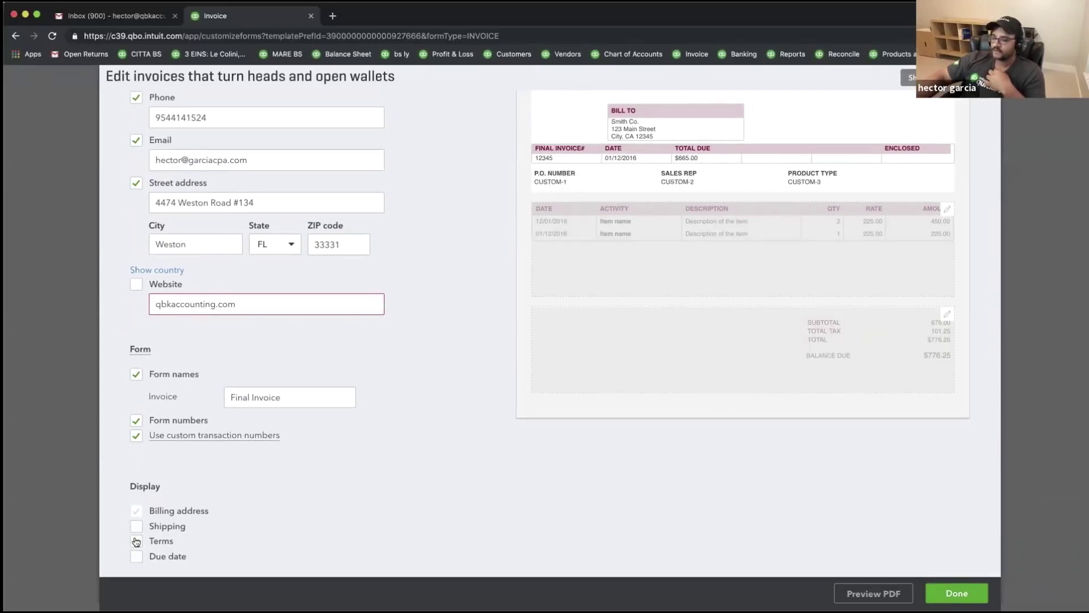
pyautogui.click(137, 541)
pyautogui.click(136, 527)
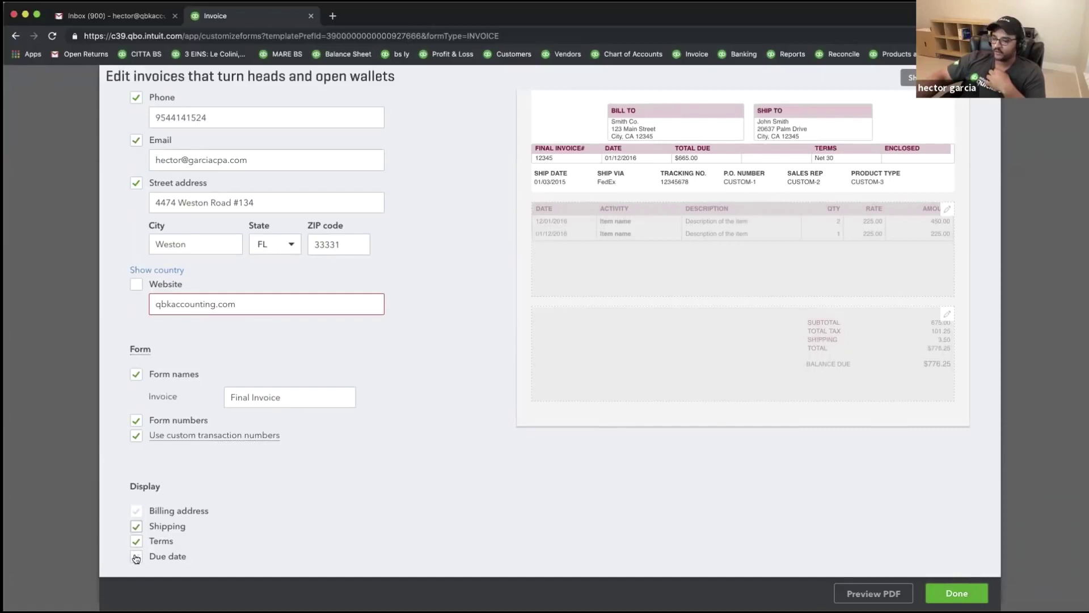
pyautogui.click(137, 540)
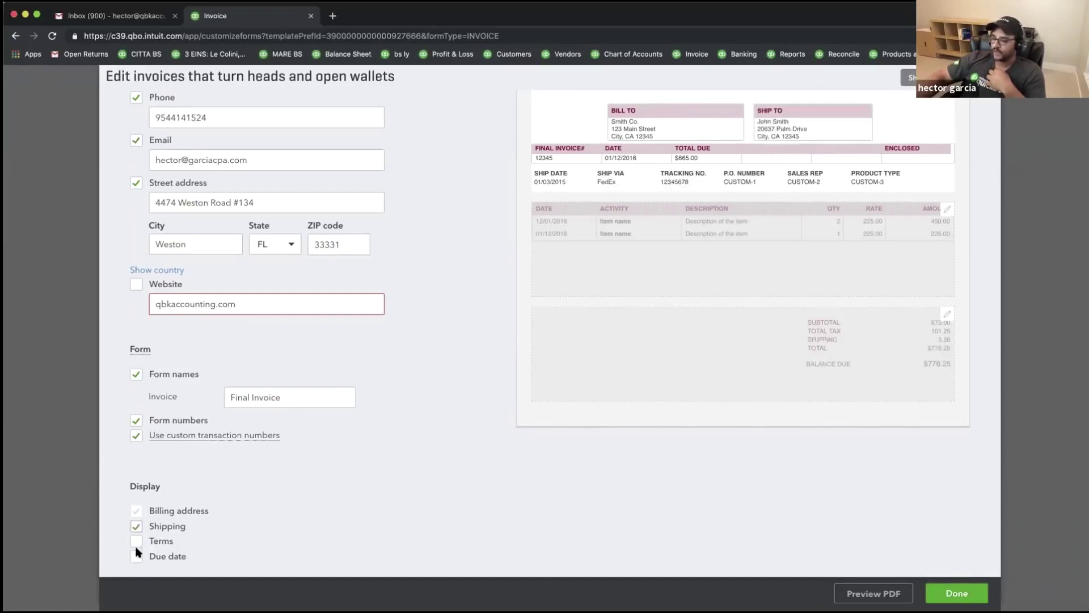
pyautogui.click(136, 541)
pyautogui.click(136, 556)
pyautogui.scroll(-2, 227, 499)
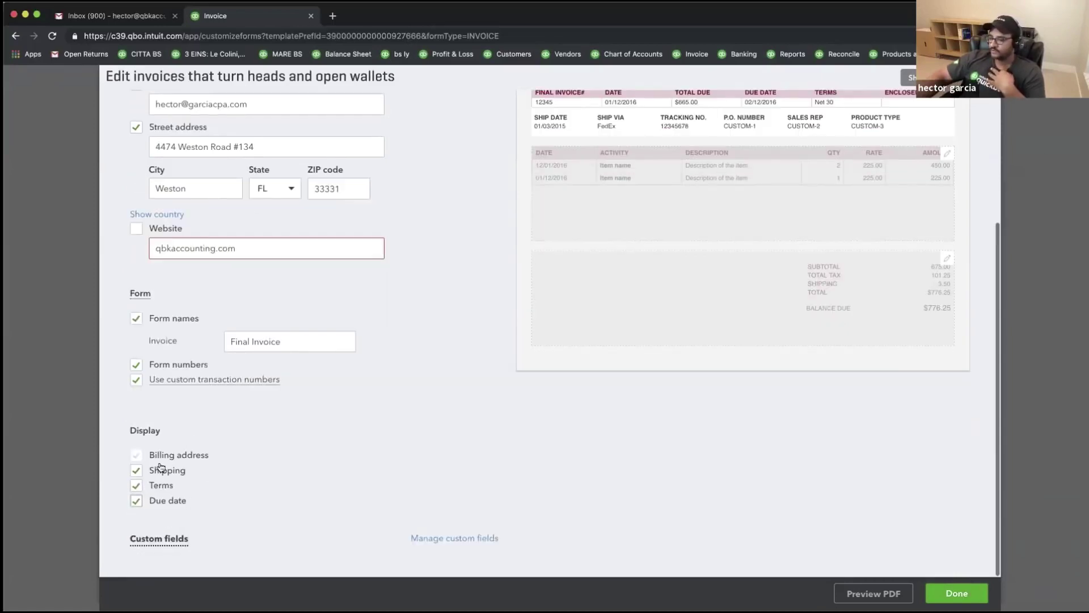
# Step: Check the custom fields (P.O. Number, Sales Rep, Product Type), start a new invoice and list its templates
pyautogui.click(450, 539)
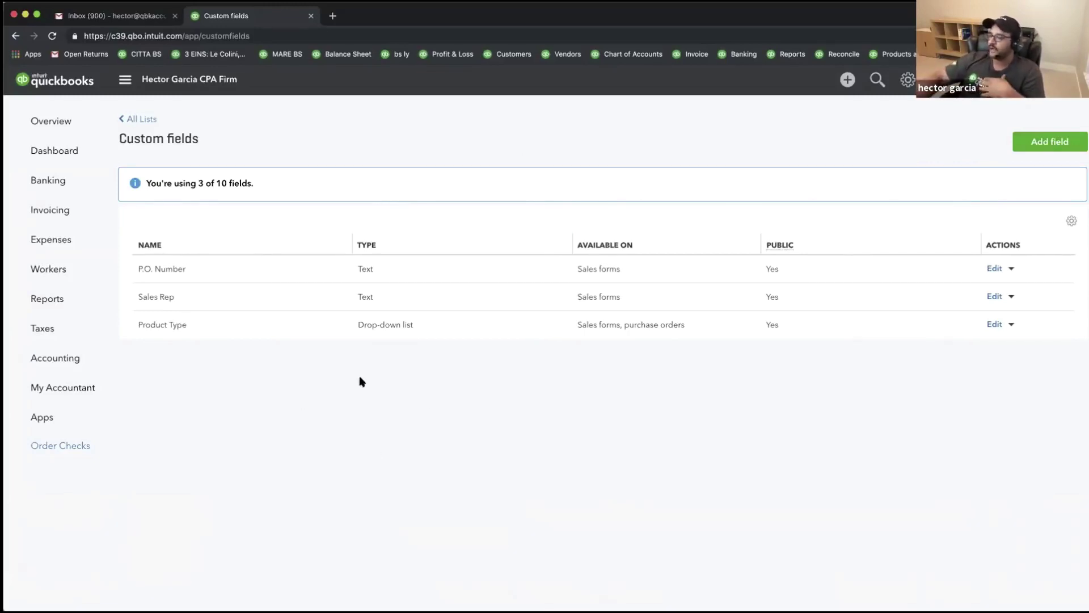
pyautogui.click(847, 80)
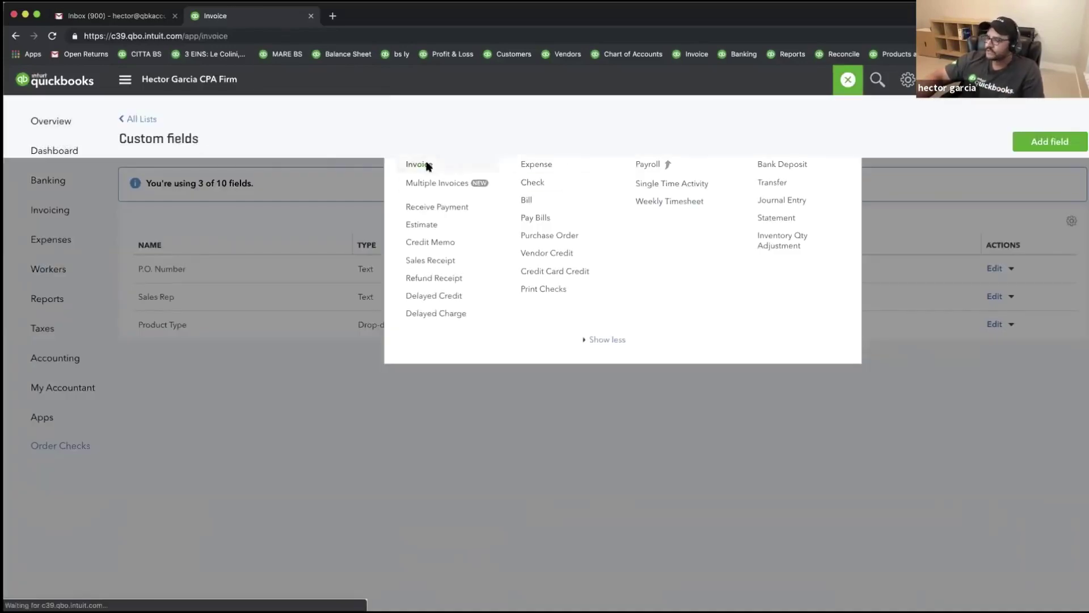
pyautogui.click(426, 165)
pyautogui.click(646, 594)
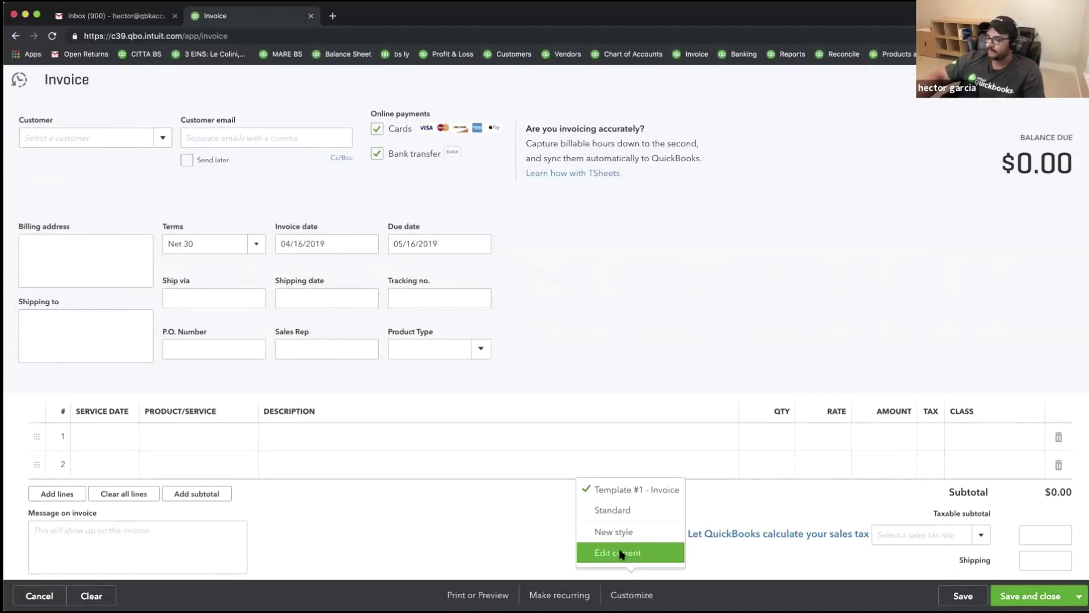
# Step: Reopen the current template's Content settings and bring up the activity table's column options
pyautogui.click(626, 551)
pyautogui.click(626, 358)
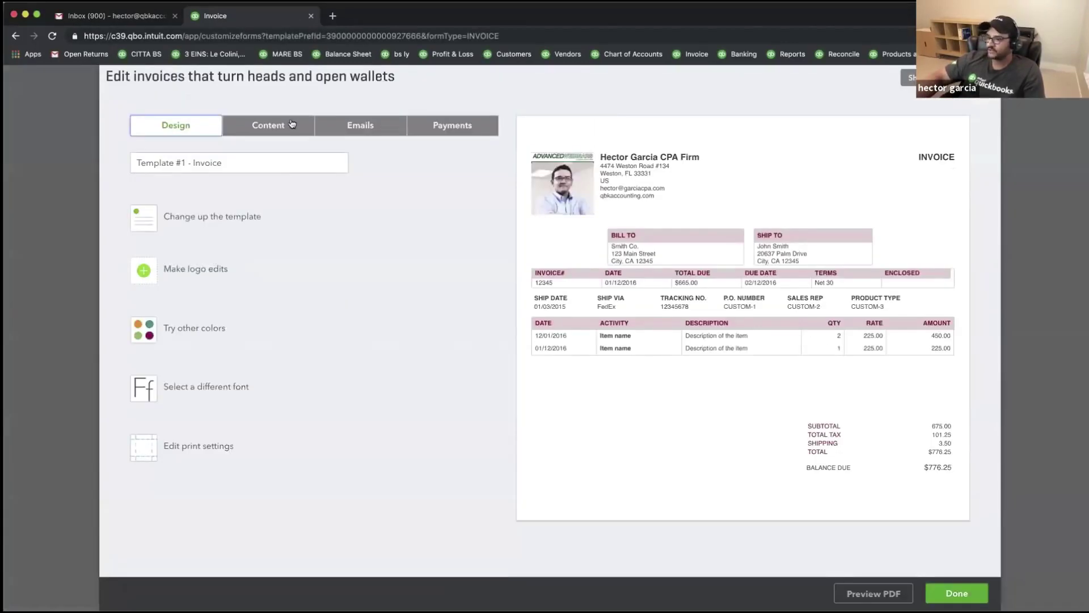
pyautogui.click(268, 125)
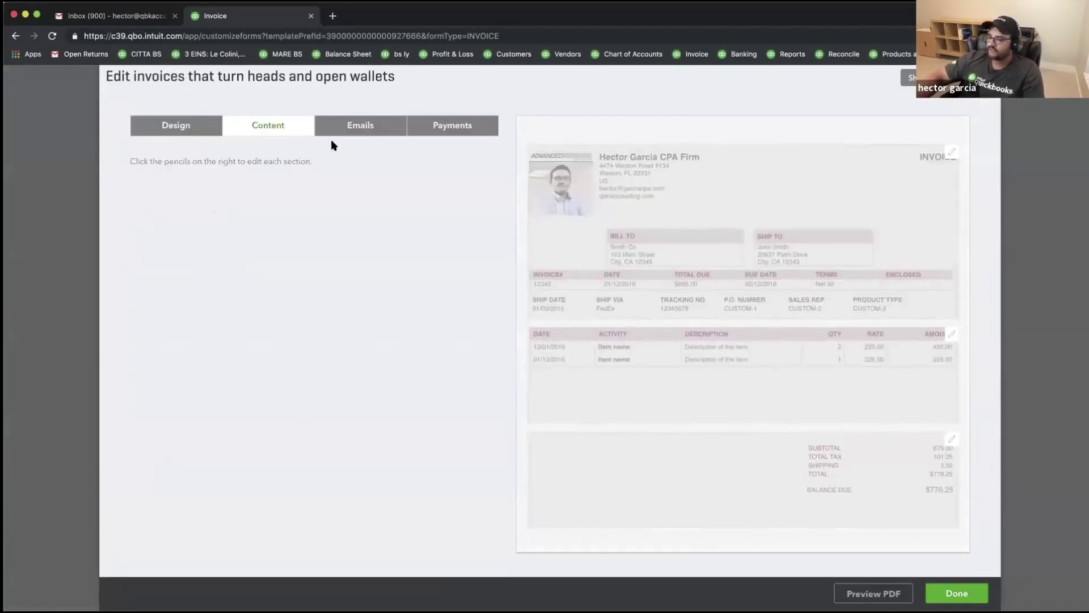
pyautogui.click(631, 300)
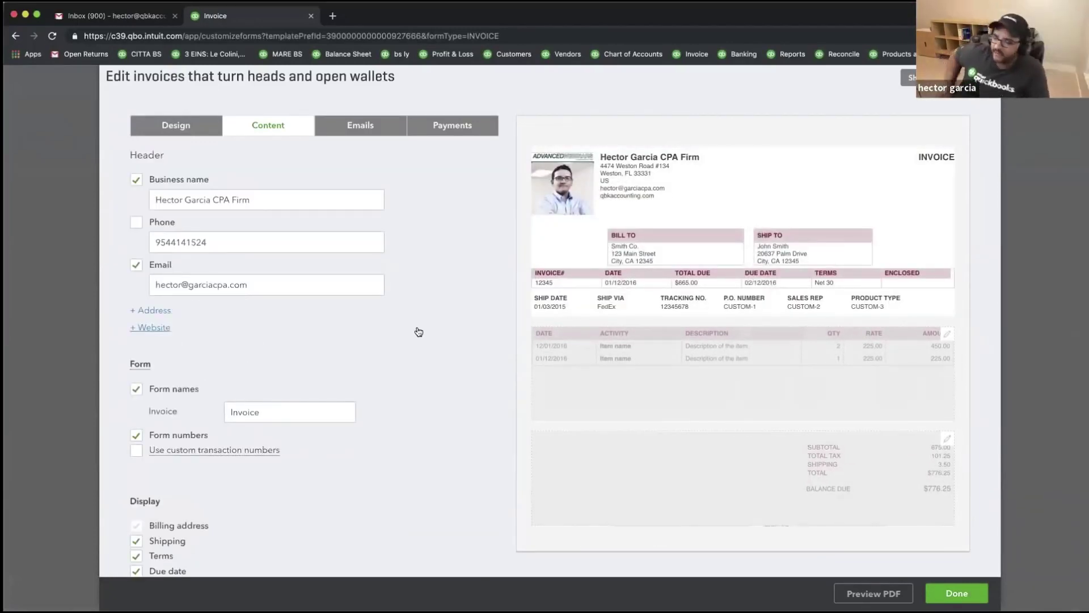
pyautogui.scroll(-3, 419, 331)
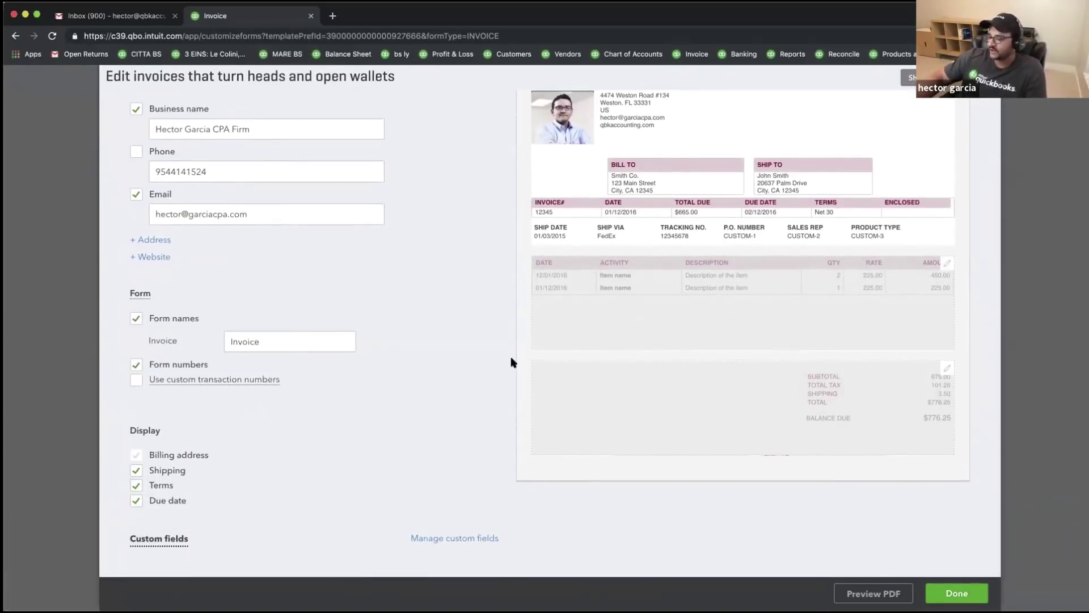
pyautogui.scroll(1, 689, 322)
pyautogui.click(688, 321)
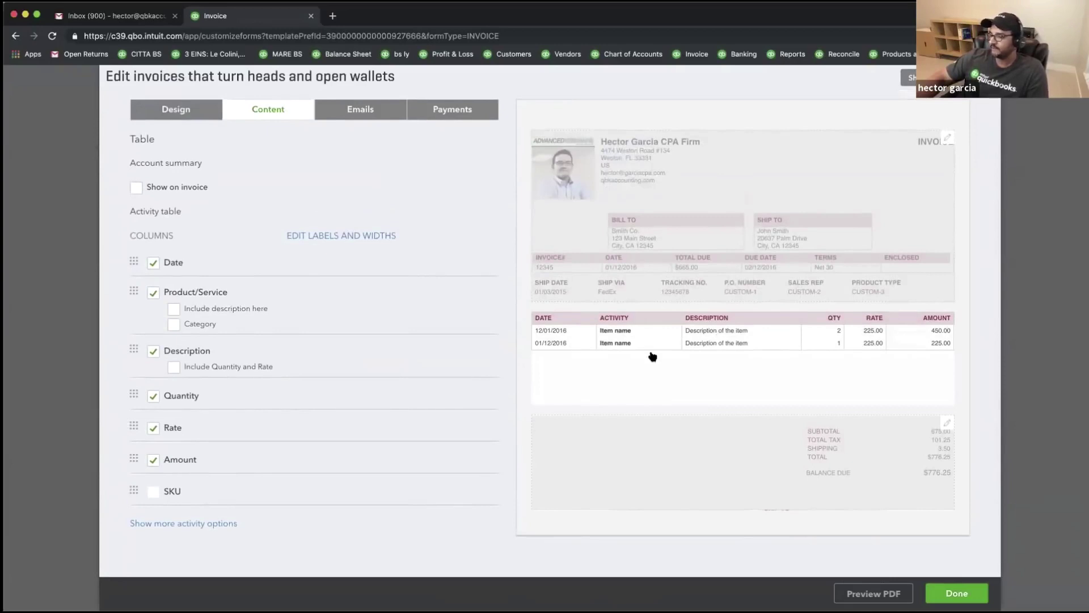
pyautogui.scroll(1, 353, 331)
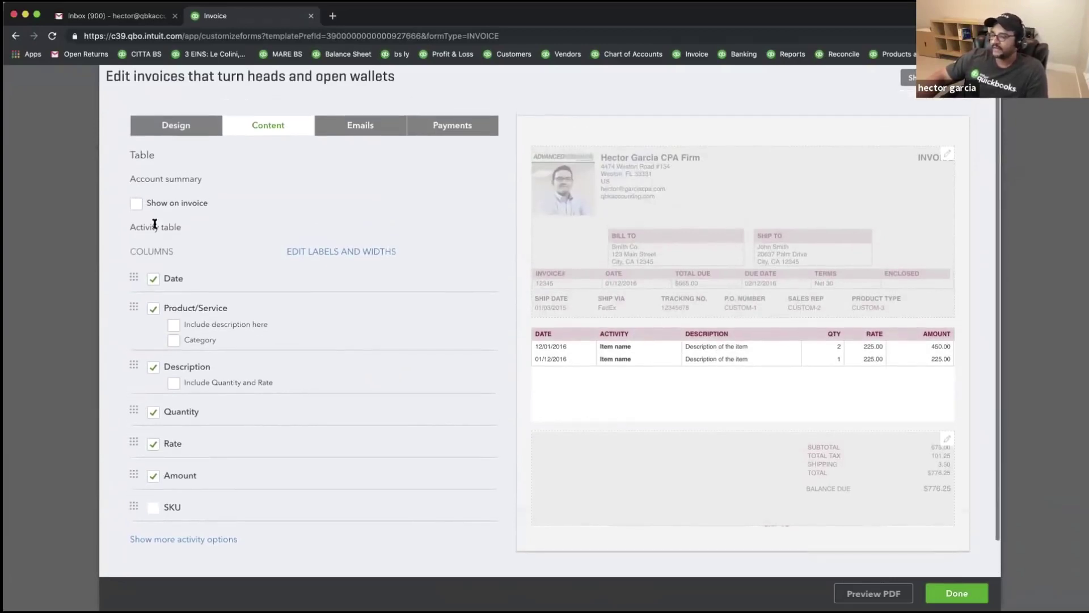
pyautogui.click(137, 203)
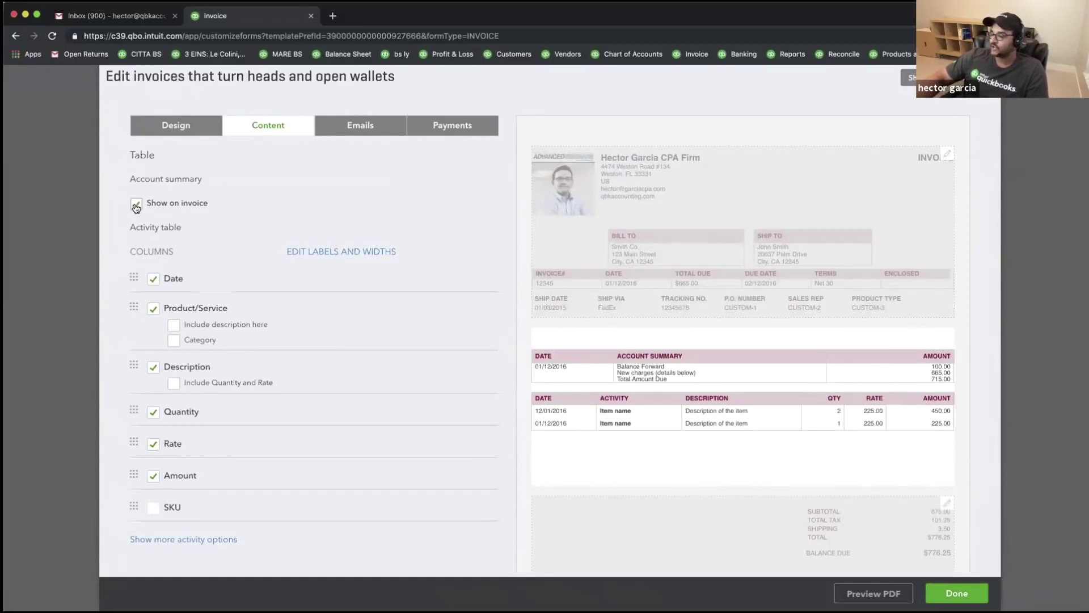
pyautogui.moveTo(130, 179); pyautogui.dragTo(202, 180)
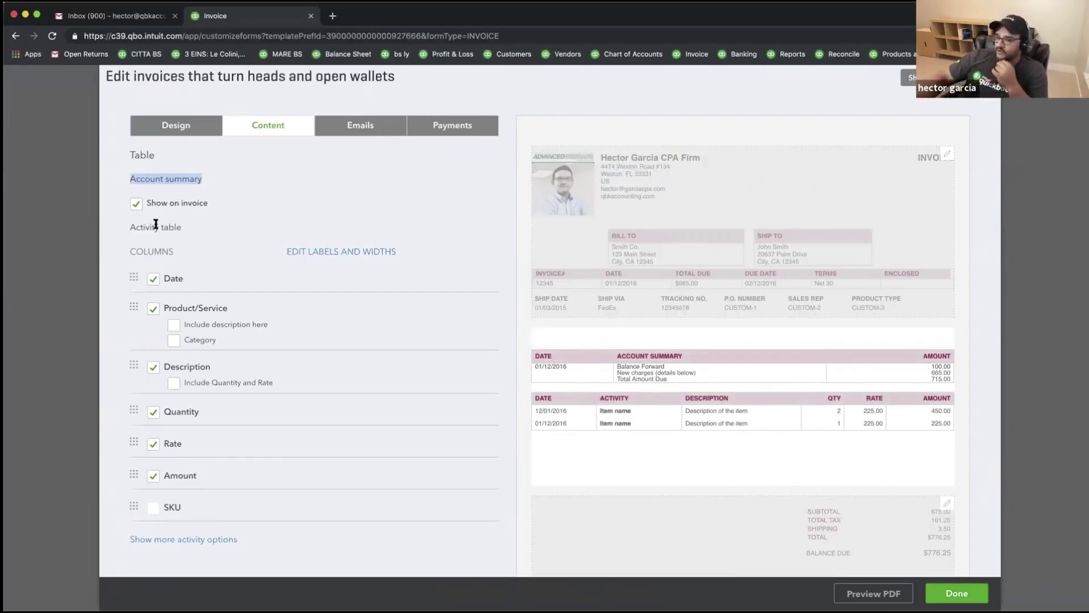
pyautogui.click(136, 204)
pyautogui.click(202, 194)
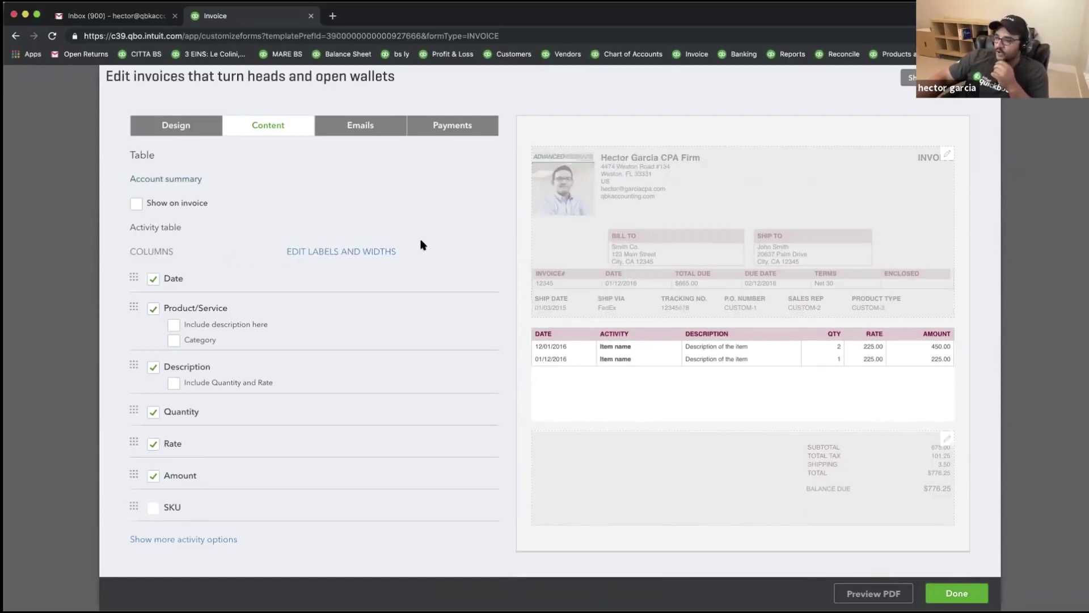
# Step: Set activity column widths to Date 20, Activity 15, Description 30 and Rate 11
pyautogui.click(345, 253)
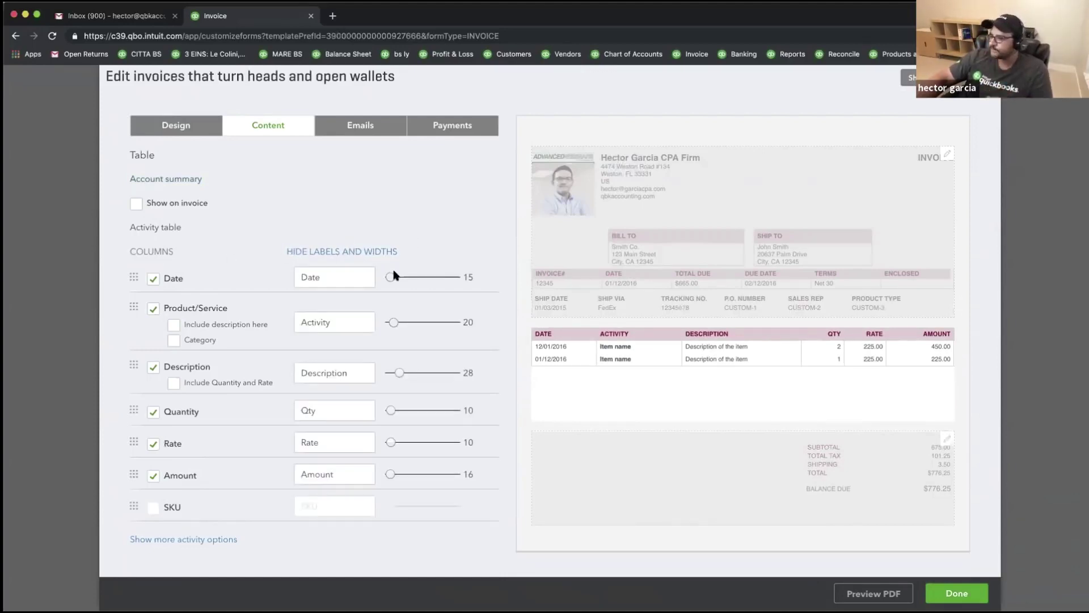
pyautogui.moveTo(391, 276); pyautogui.dragTo(456, 278)
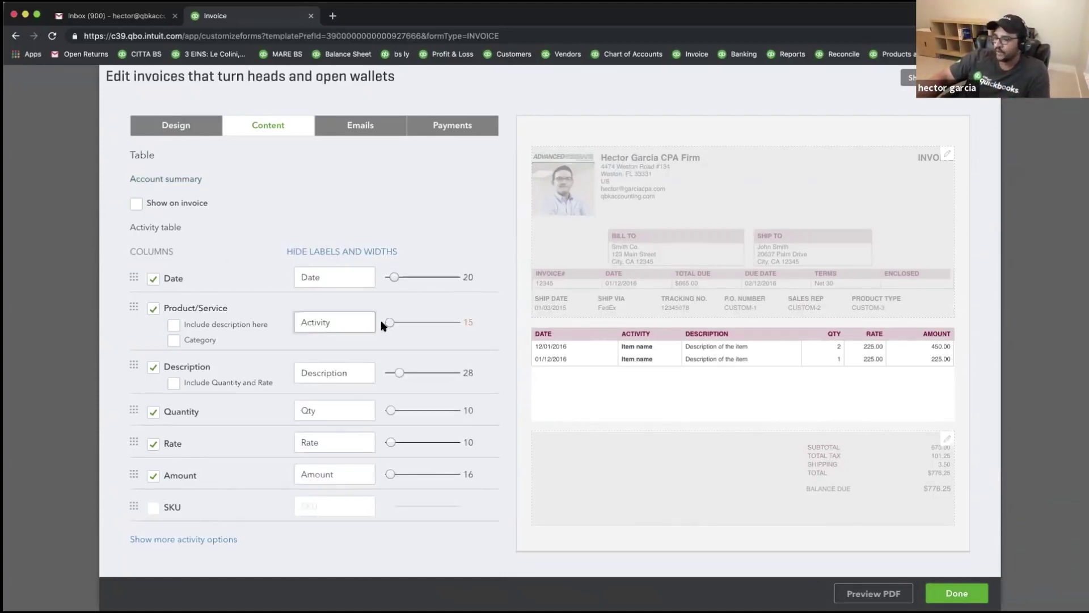
pyautogui.moveTo(394, 323); pyautogui.dragTo(427, 325)
pyautogui.moveTo(390, 372); pyautogui.dragTo(450, 379)
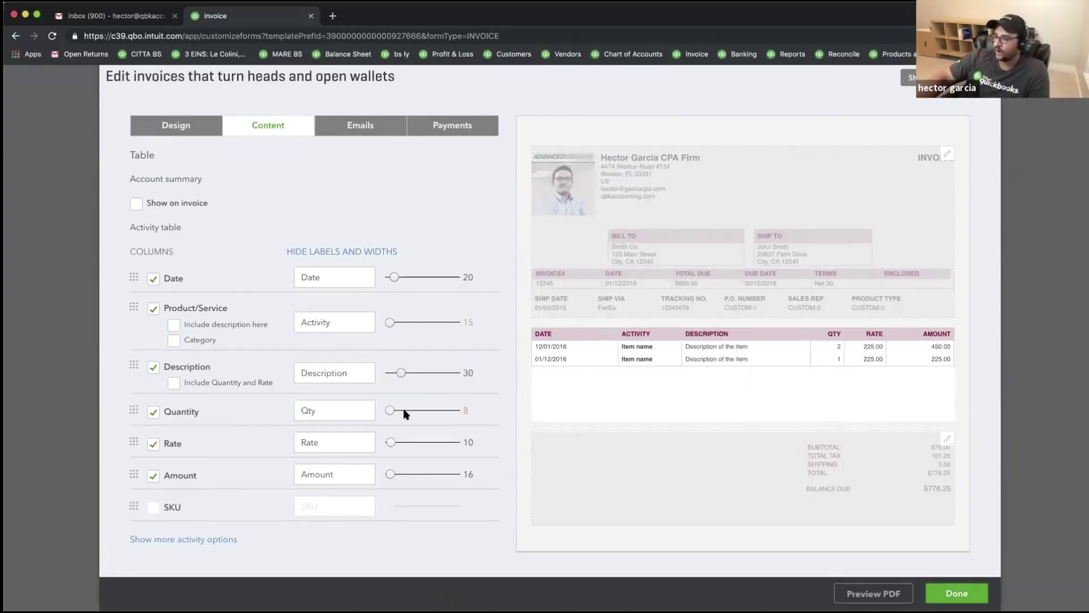
pyautogui.moveTo(391, 441); pyautogui.dragTo(383, 471)
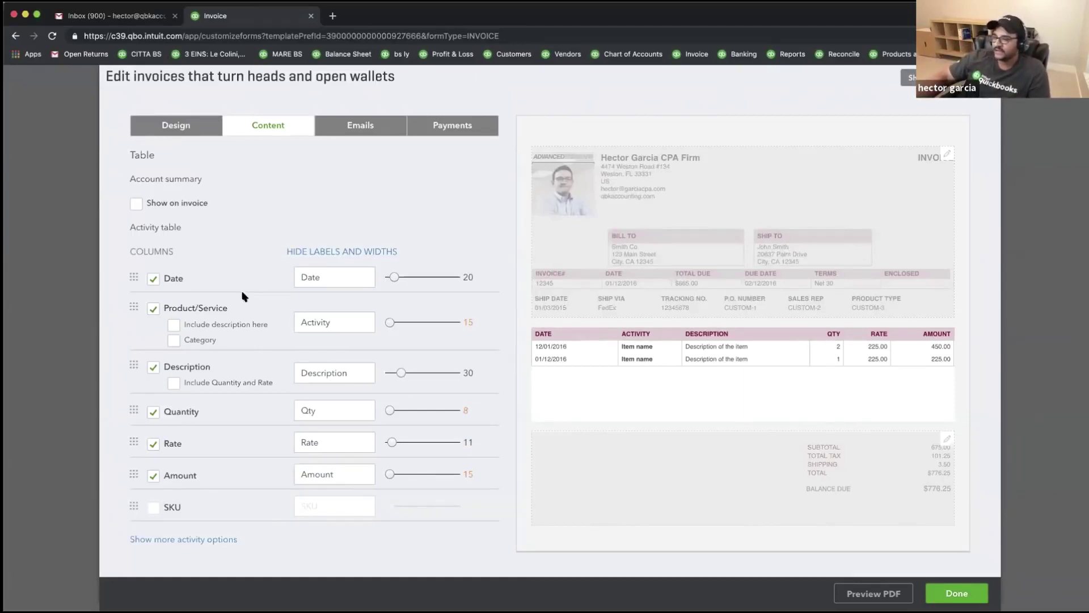
# Step: Uncheck the Date column and test merging descriptions, keeping a separate Description column
pyautogui.click(152, 279)
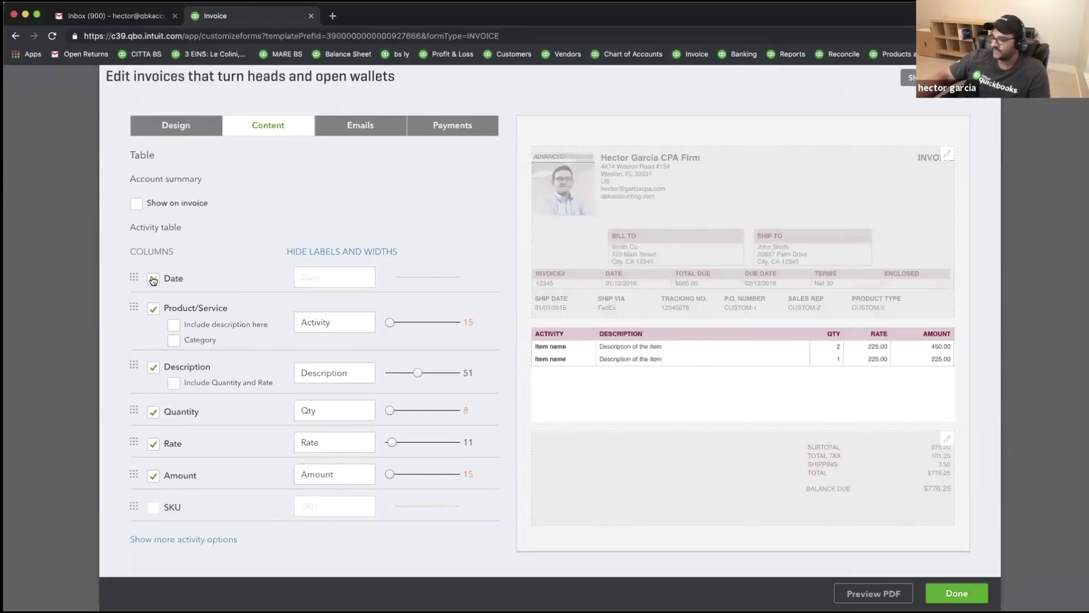
pyautogui.click(152, 279)
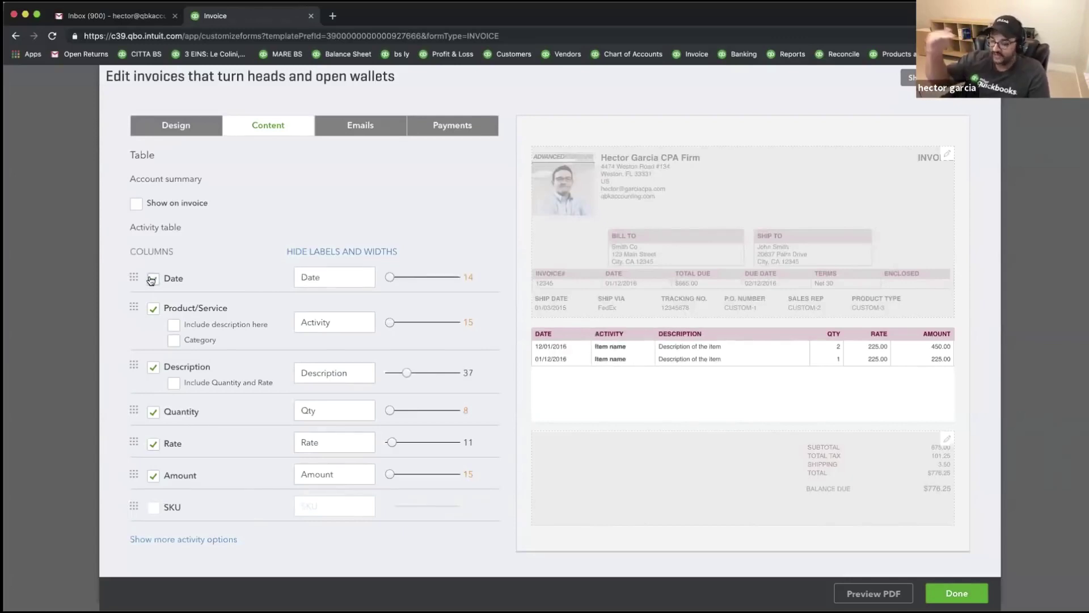
pyautogui.click(152, 280)
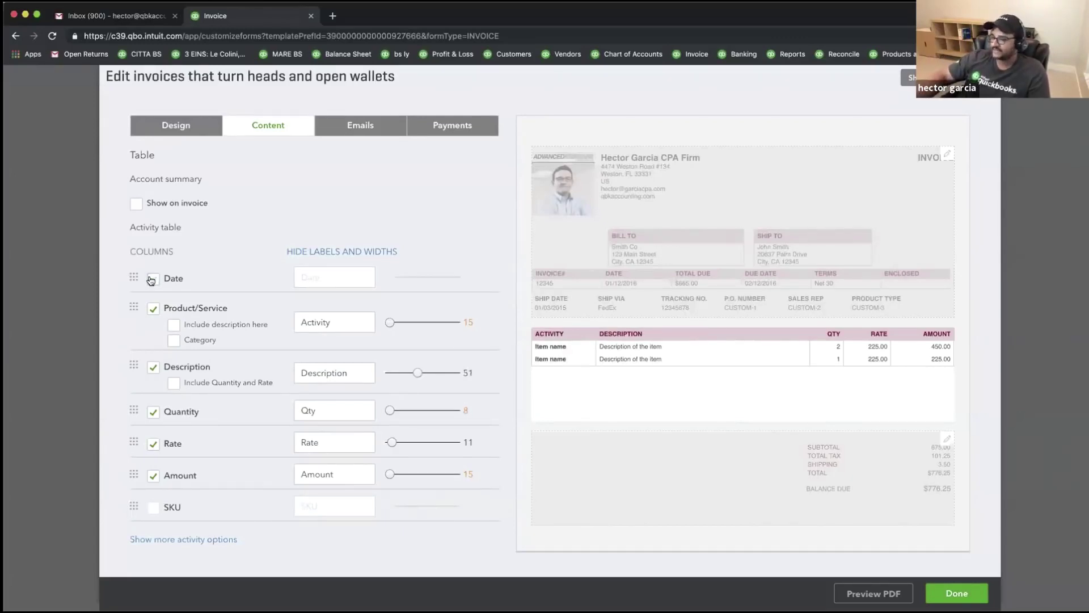
pyautogui.click(172, 327)
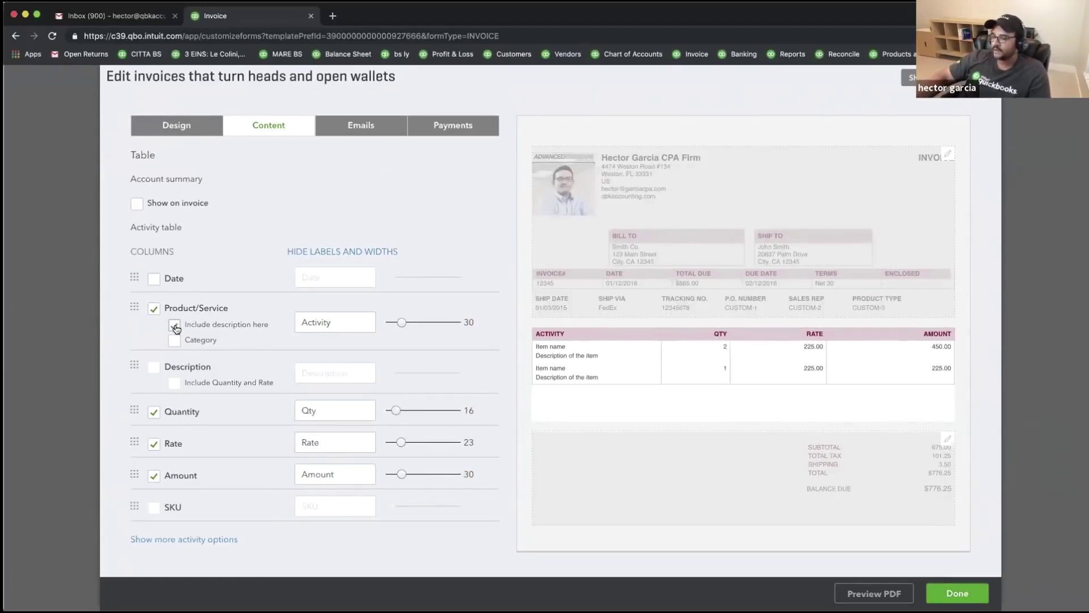
pyautogui.click(175, 327)
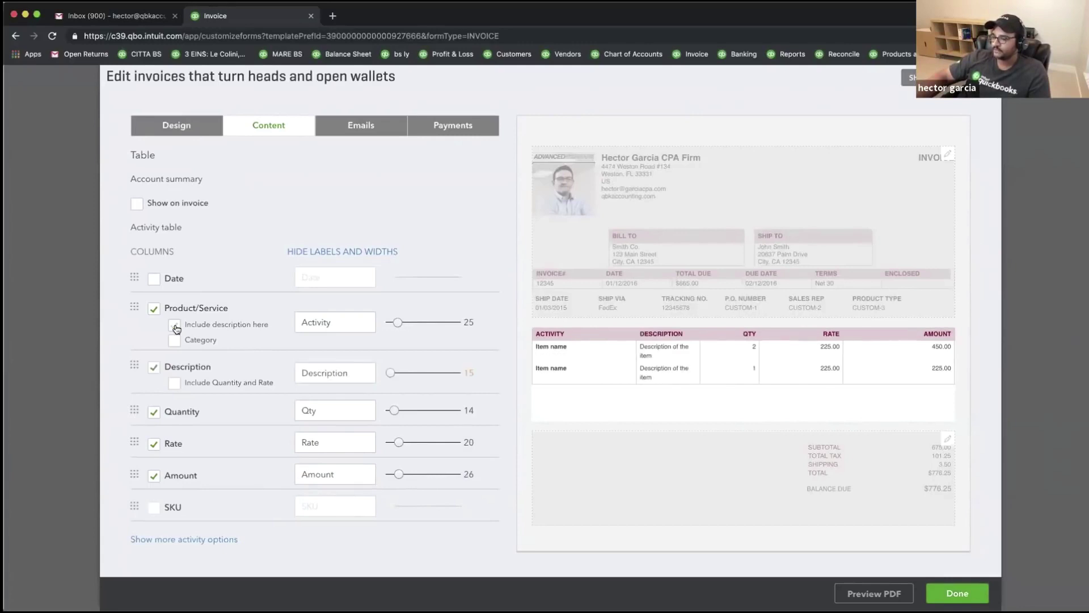
pyautogui.click(154, 369)
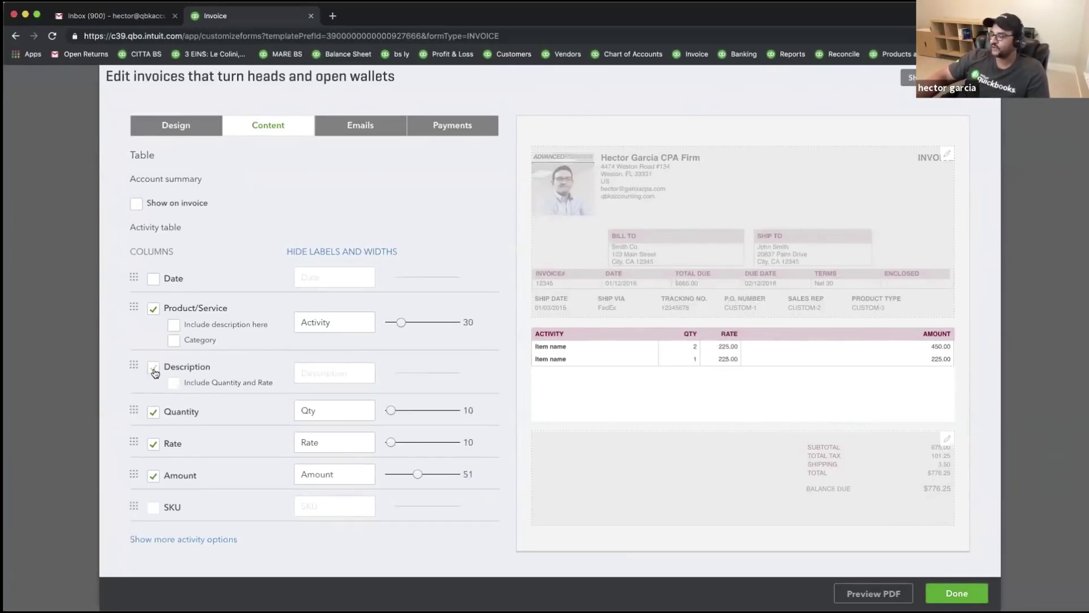
pyautogui.click(157, 371)
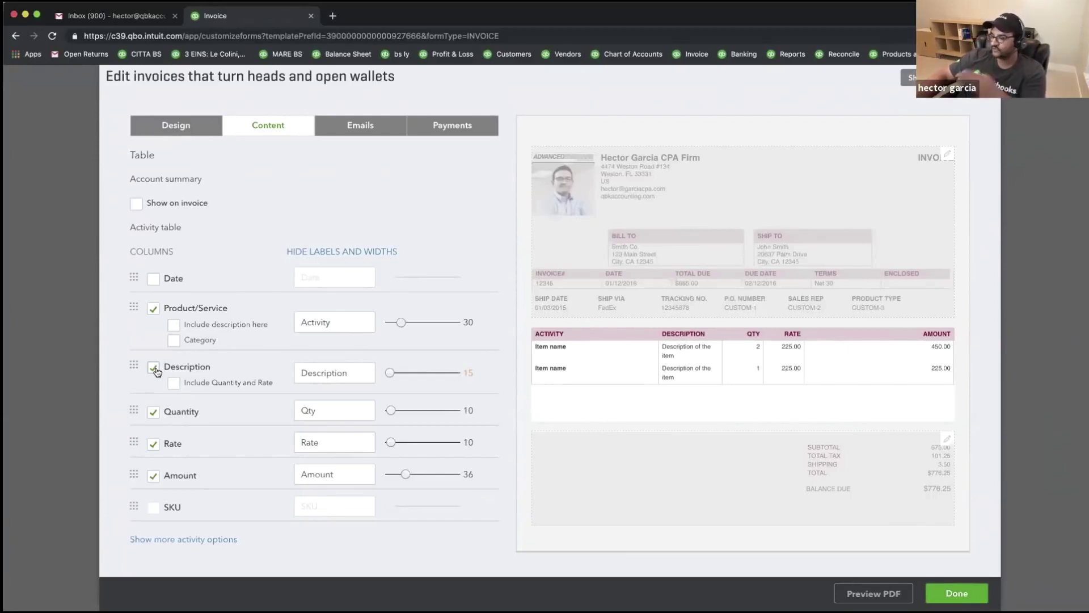
pyautogui.click(174, 325)
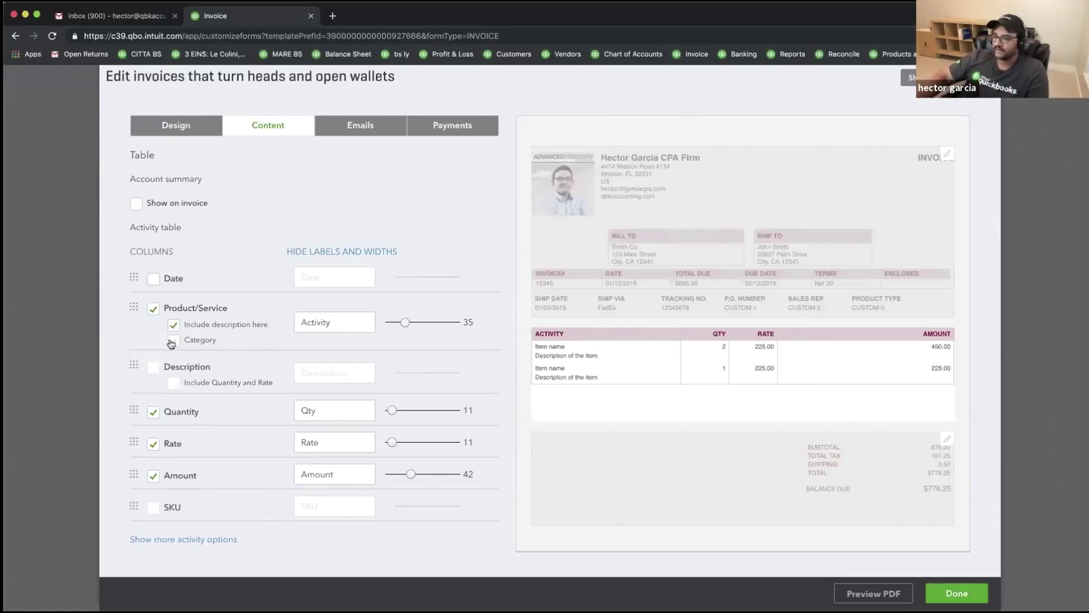
pyautogui.click(155, 367)
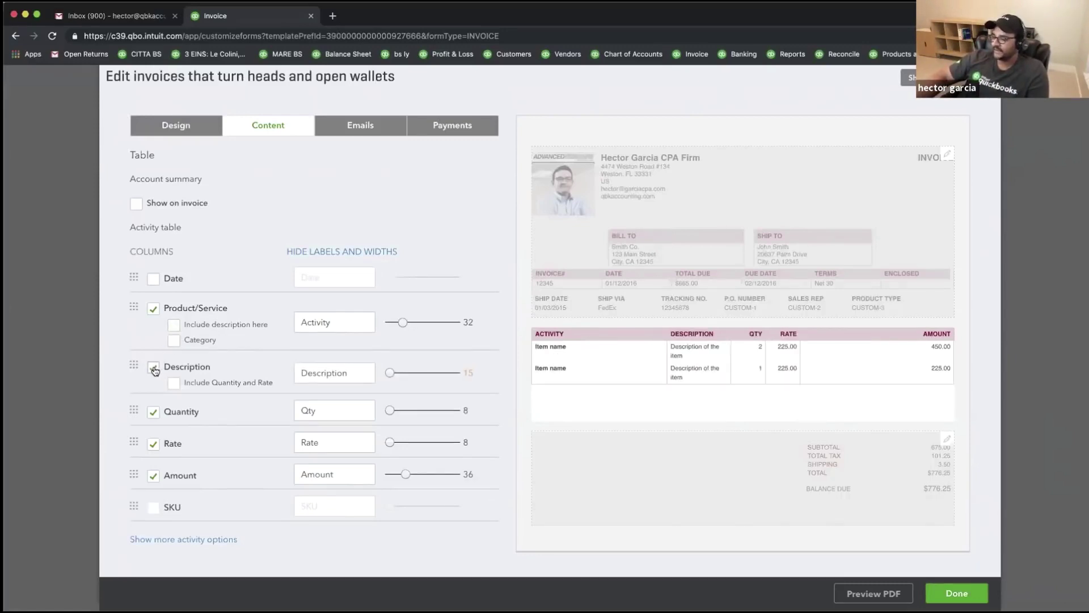
# Step: Try removing the Quantity and Rate columns, then restore both
pyautogui.click(154, 416)
pyautogui.click(154, 445)
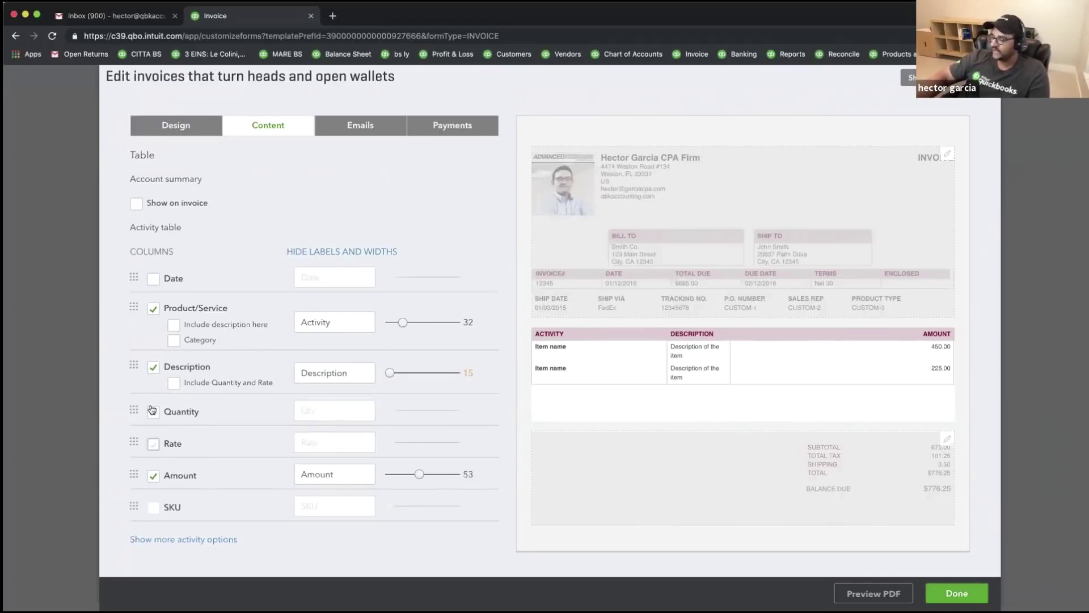
pyautogui.click(155, 415)
pyautogui.click(154, 444)
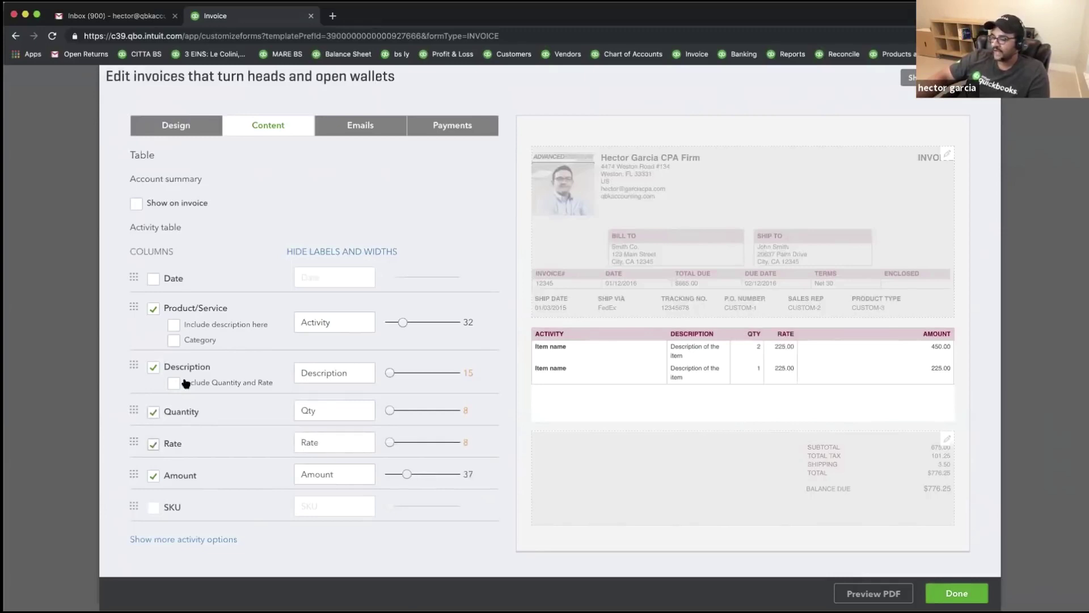
# Step: Drag the table columns to put Description ahead of Activity and Amount ahead of Rate
pyautogui.moveTo(134, 277); pyautogui.dragTo(131, 395)
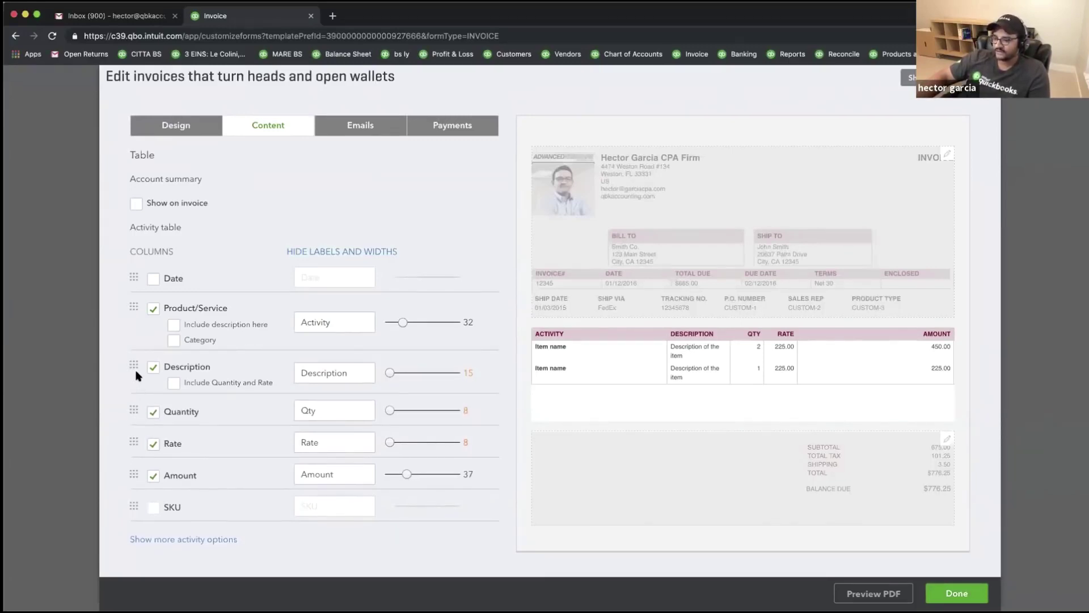
pyautogui.moveTo(136, 375); pyautogui.dragTo(138, 369)
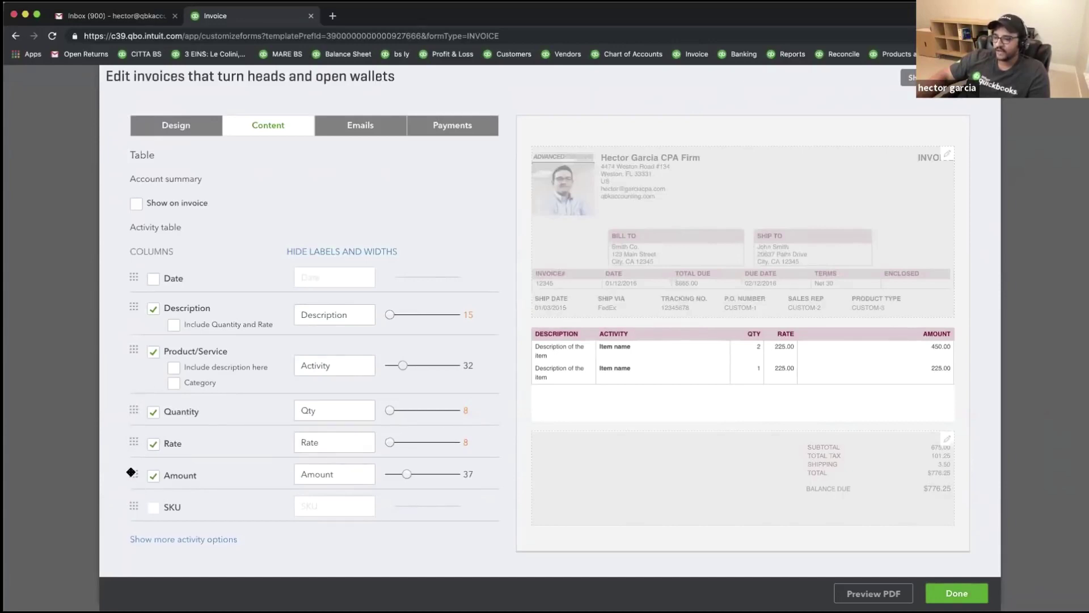
pyautogui.moveTo(134, 474)
pyautogui.mouseDown()
pyautogui.moveTo(133, 413)
pyautogui.moveTo(134, 478)
pyautogui.mouseUp()
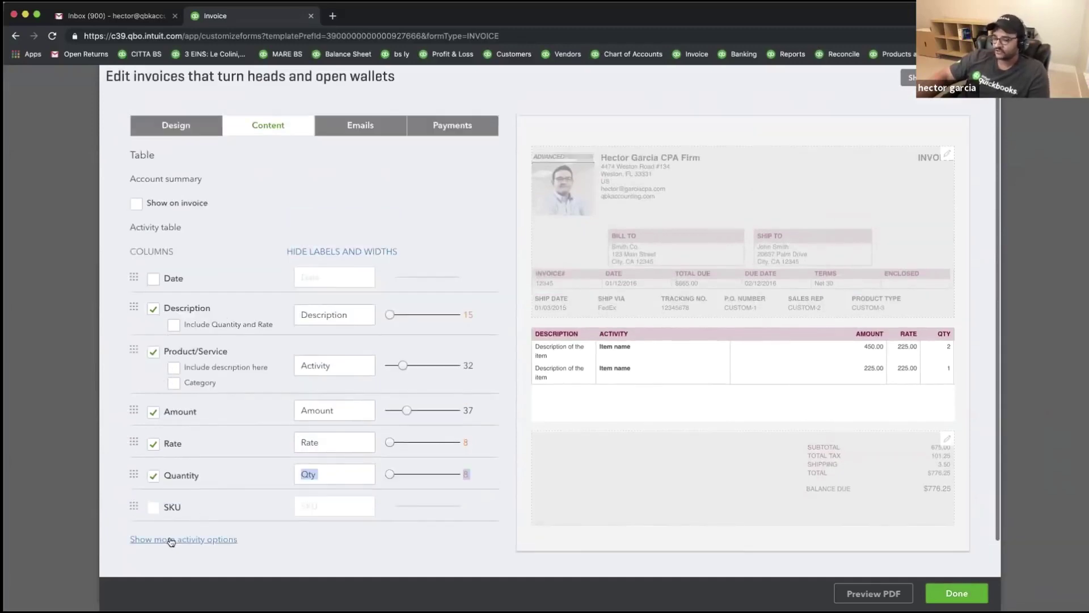
pyautogui.click(171, 539)
pyautogui.scroll(-3, 182, 426)
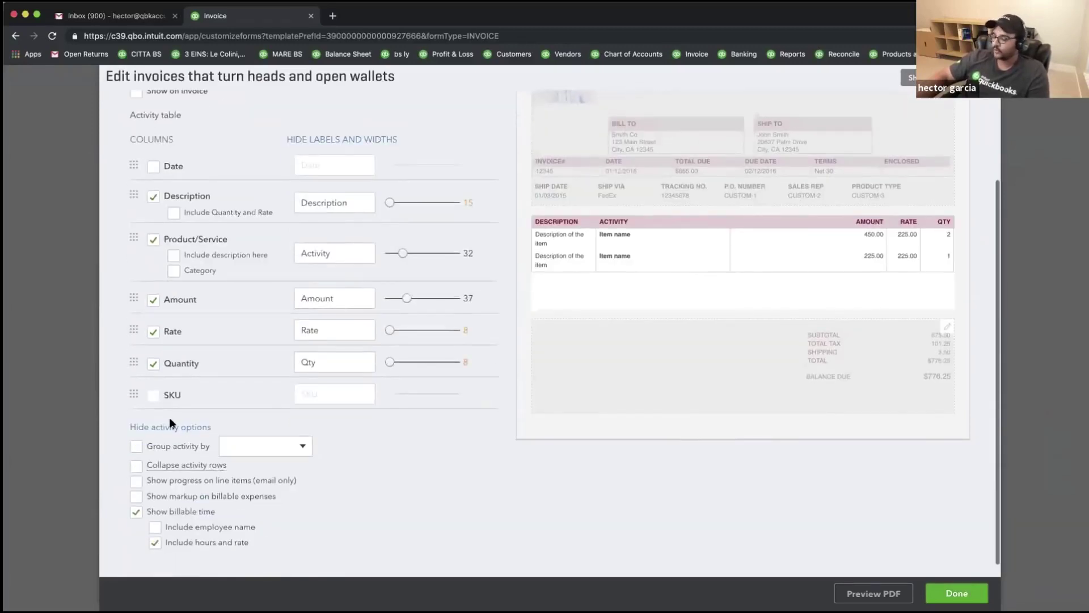
pyautogui.moveTo(299, 466); pyautogui.dragTo(143, 445)
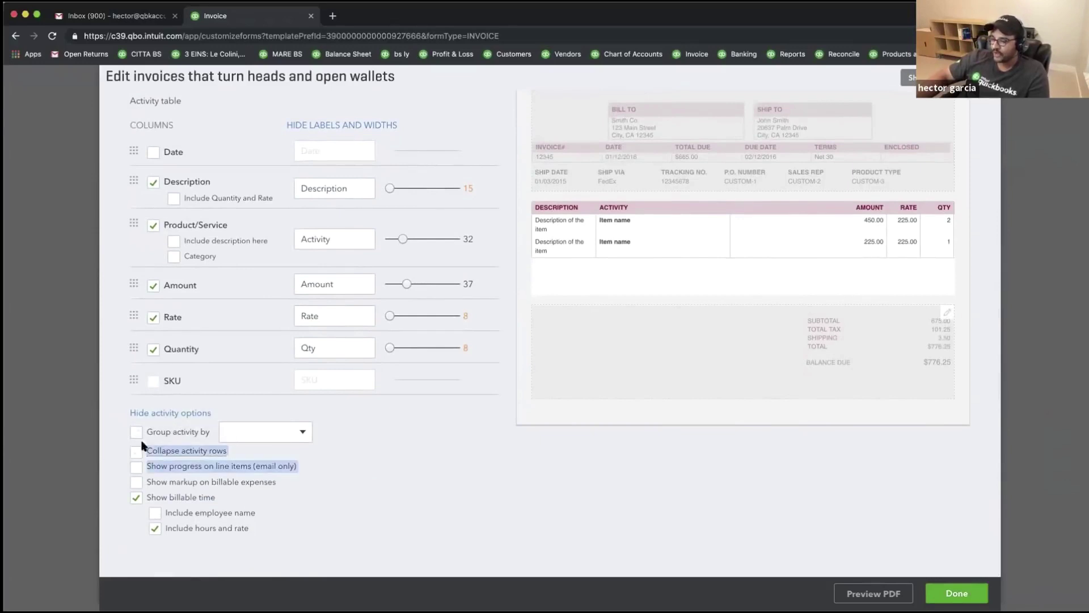
pyautogui.click(261, 433)
pyautogui.moveTo(207, 447)
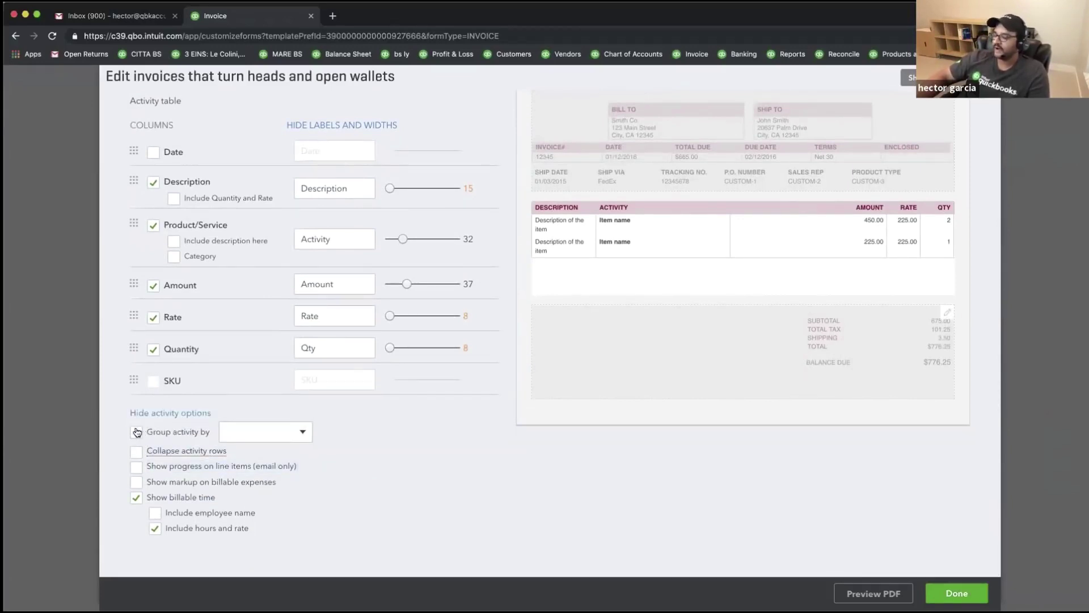
pyautogui.click(137, 432)
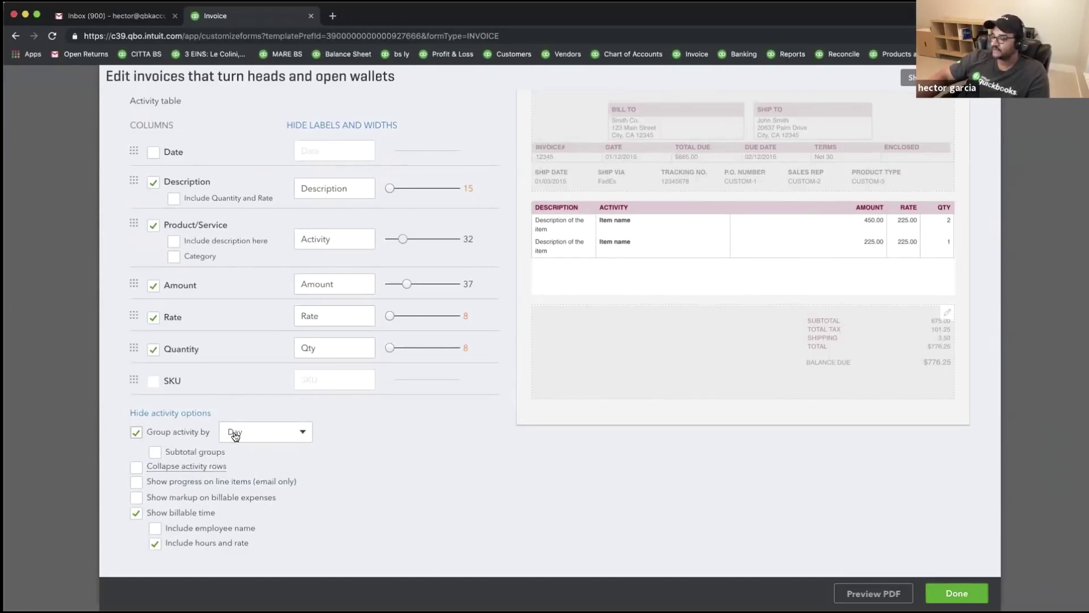
pyautogui.click(289, 433)
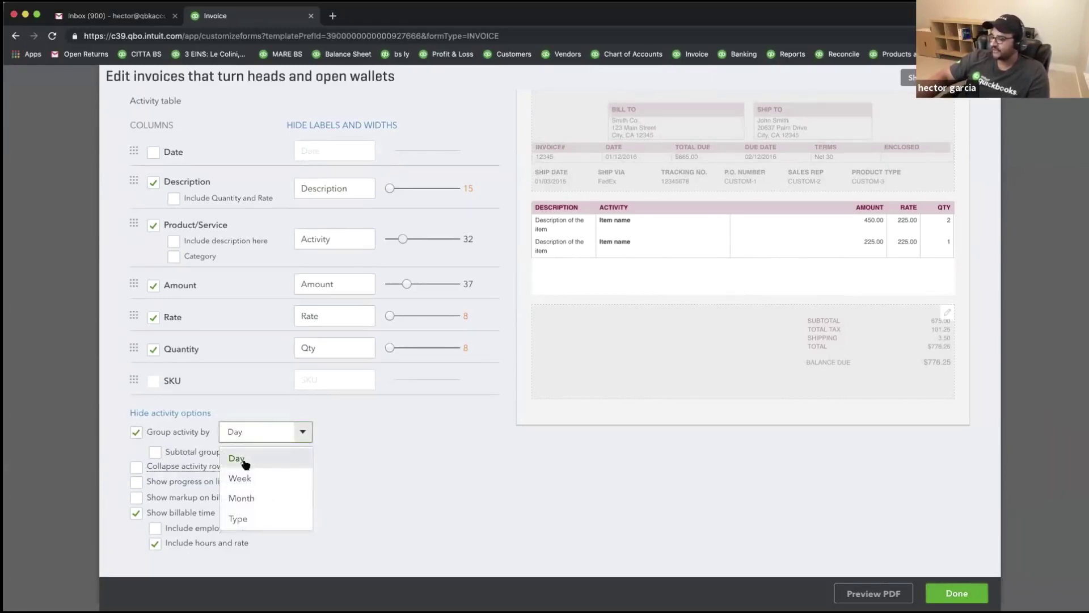
pyautogui.click(136, 431)
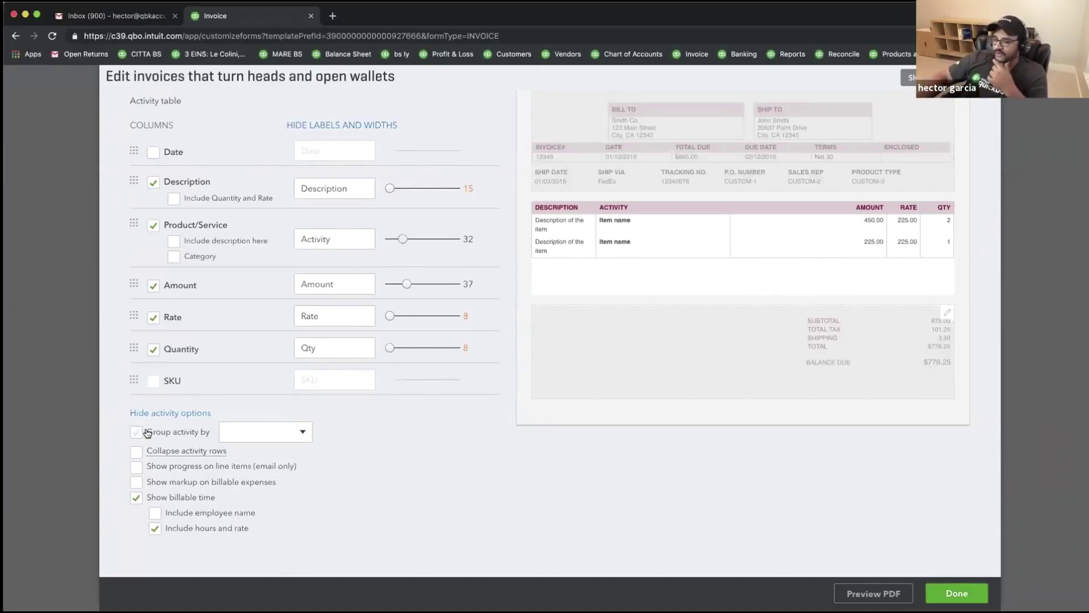
pyautogui.moveTo(136, 452)
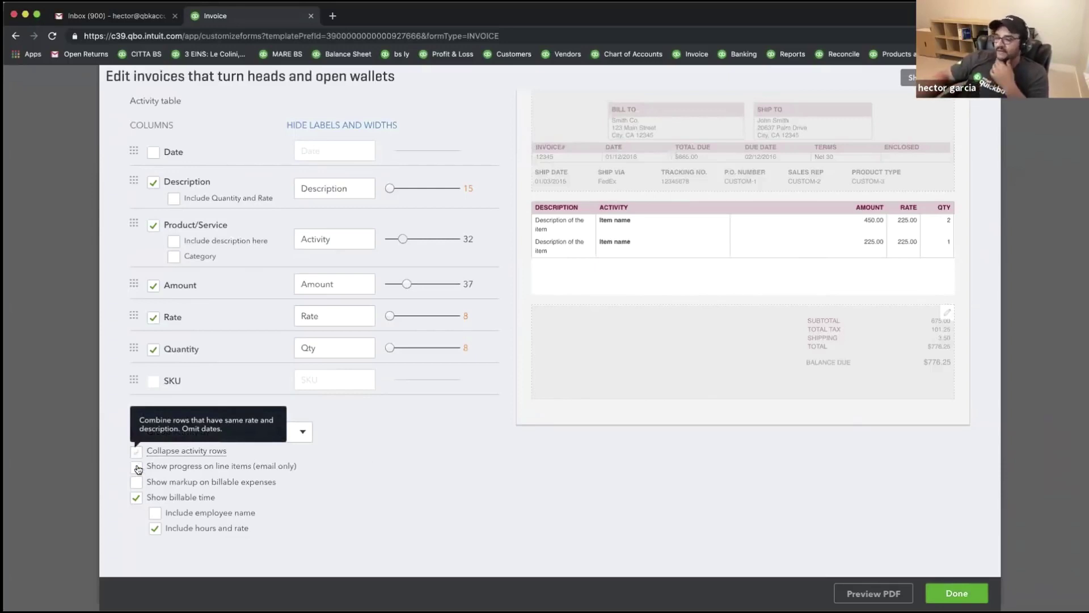
pyautogui.click(137, 469)
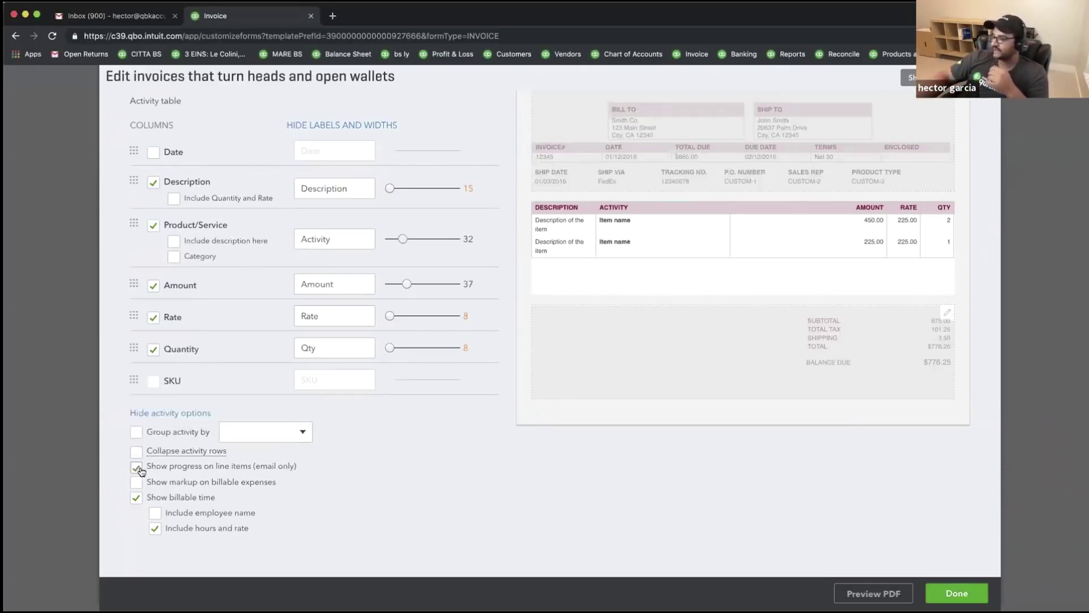
pyautogui.click(137, 467)
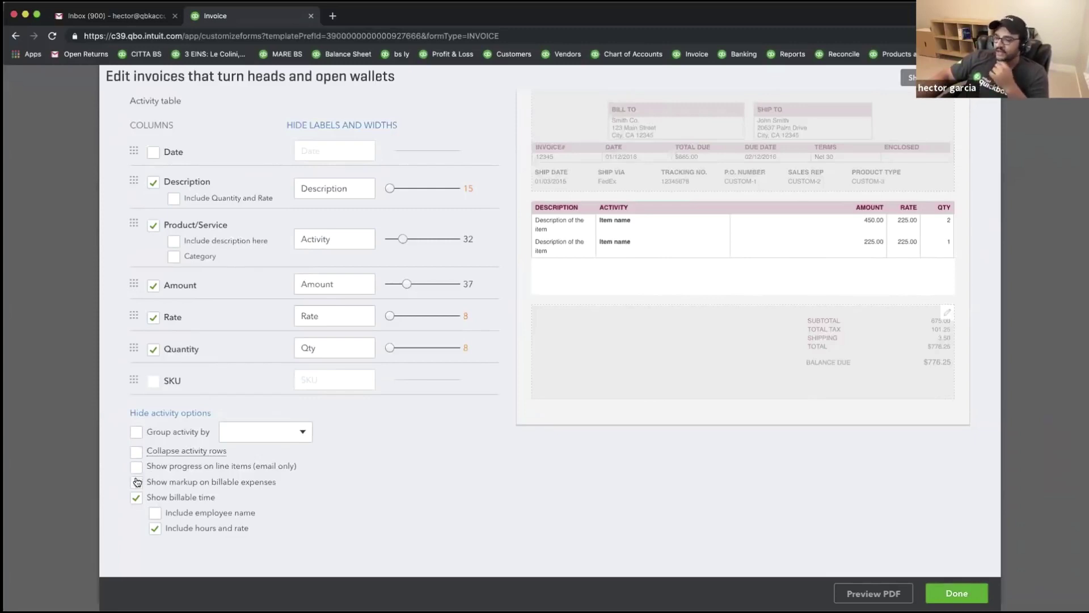
pyautogui.click(136, 482)
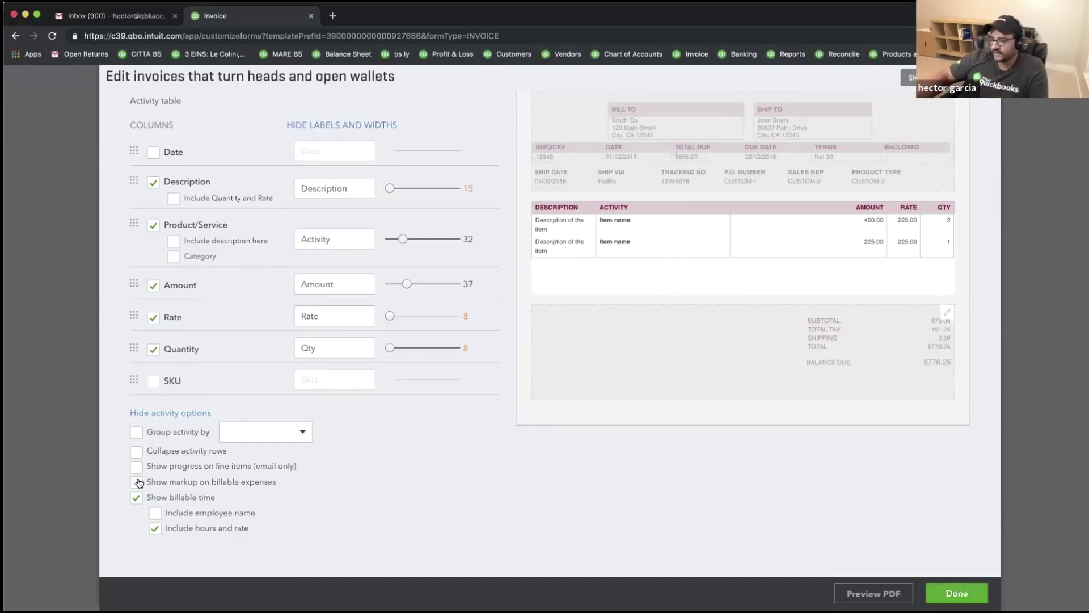
pyautogui.click(156, 515)
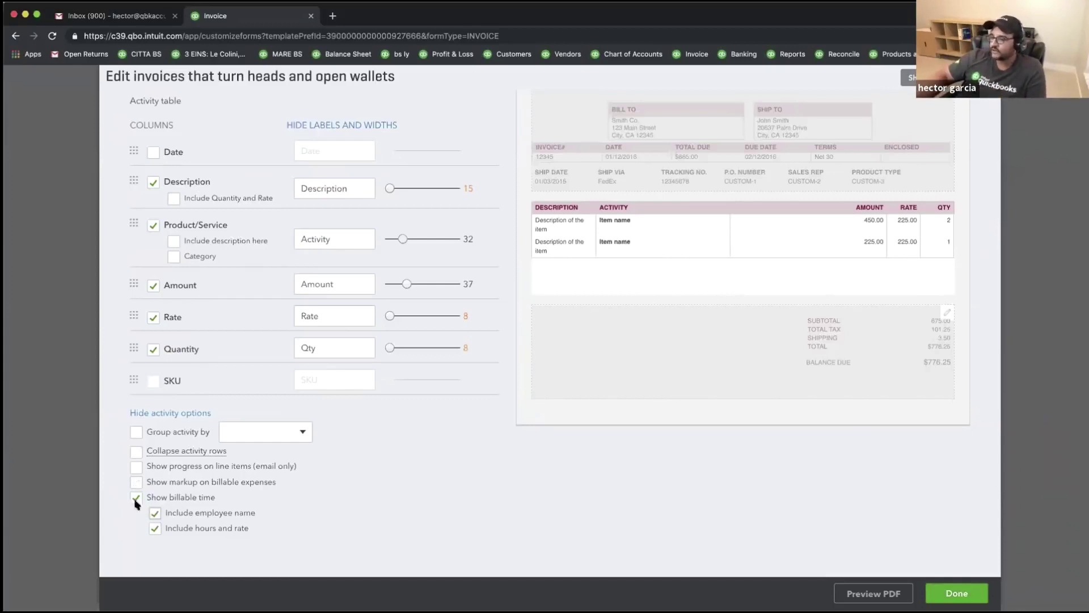
pyautogui.click(154, 516)
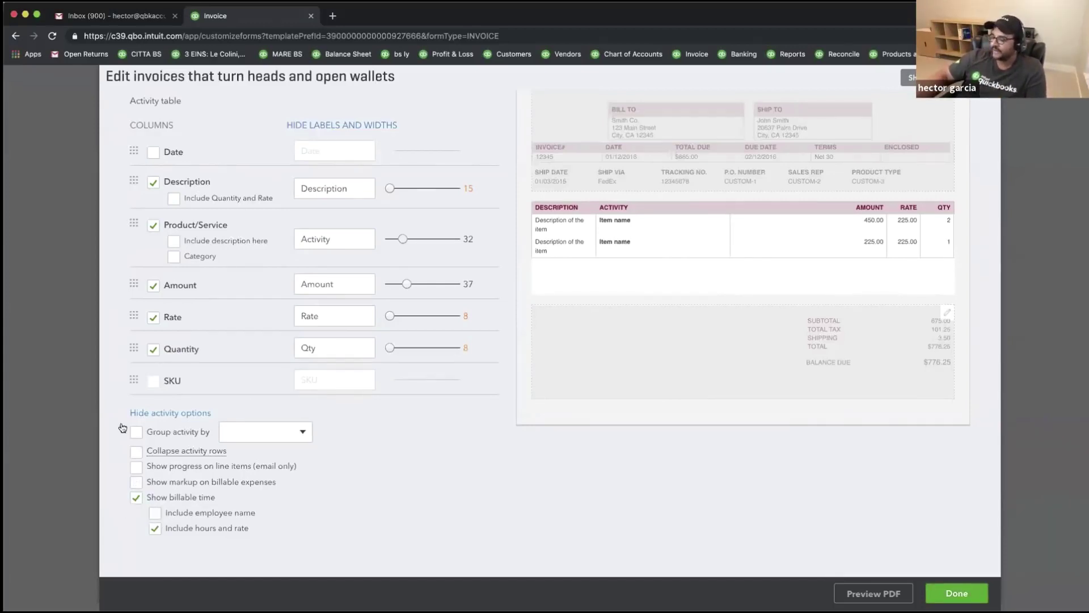
pyautogui.click(169, 412)
pyautogui.click(164, 501)
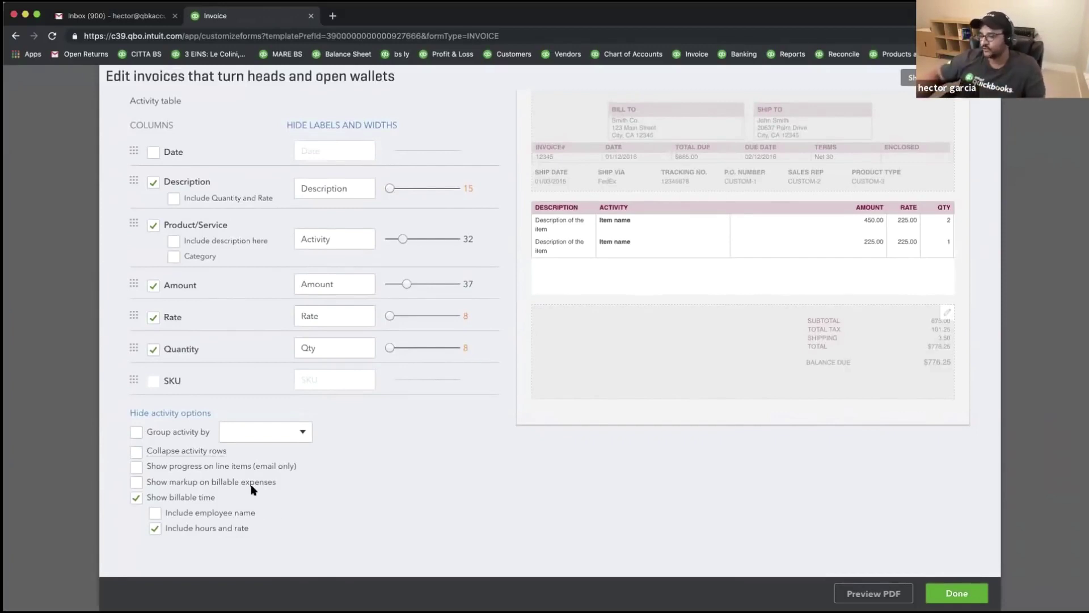
pyautogui.click(161, 413)
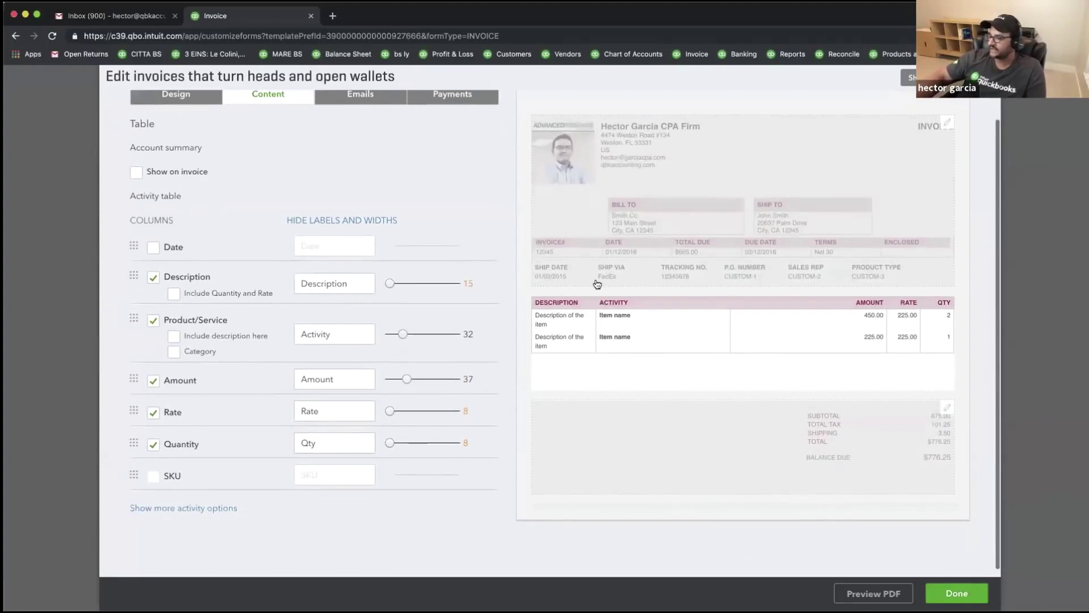
# Step: In the footer settings, show a Discount line in the invoice totals and leave Deposit unchecked
pyautogui.click(664, 419)
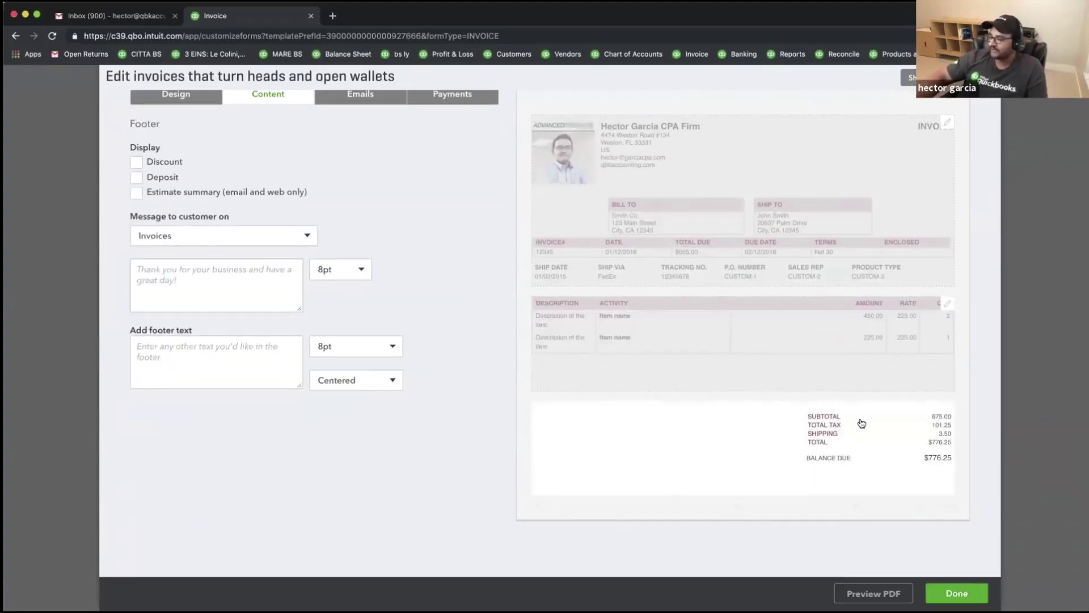
pyautogui.click(135, 163)
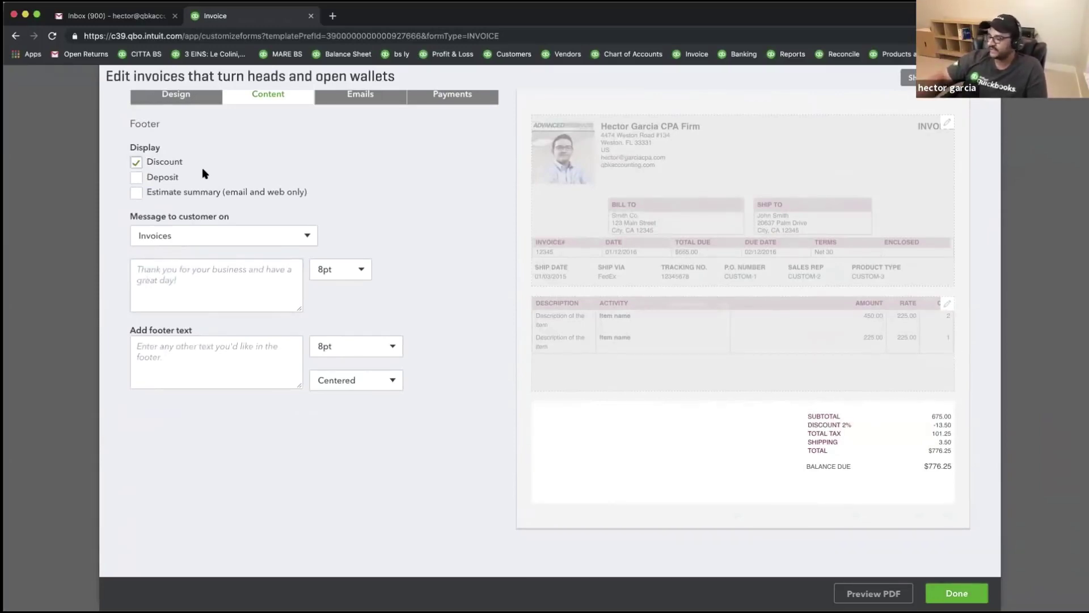
pyautogui.click(135, 179)
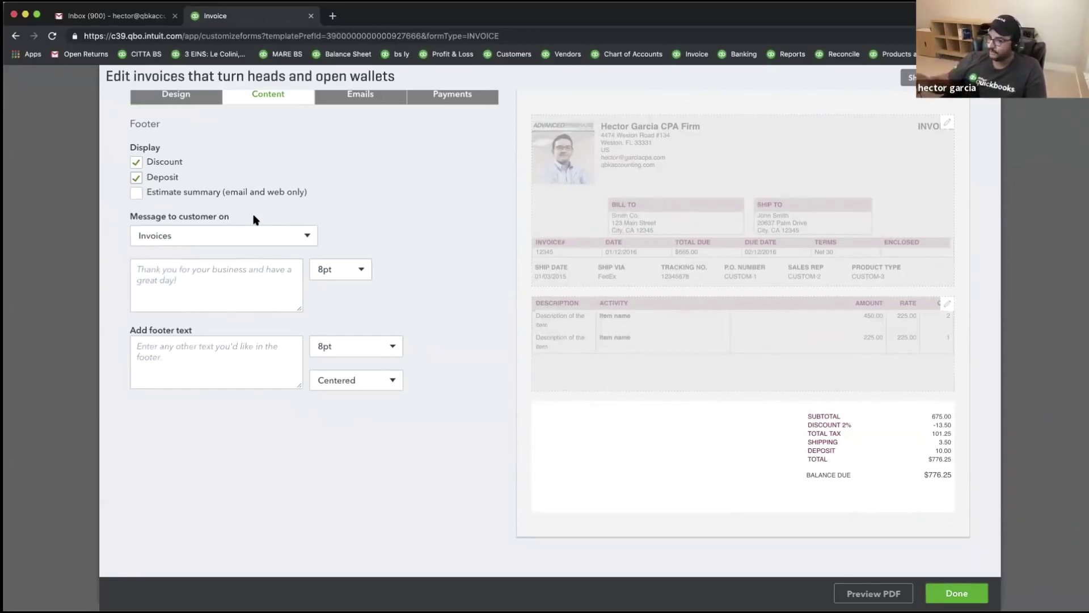
pyautogui.click(137, 180)
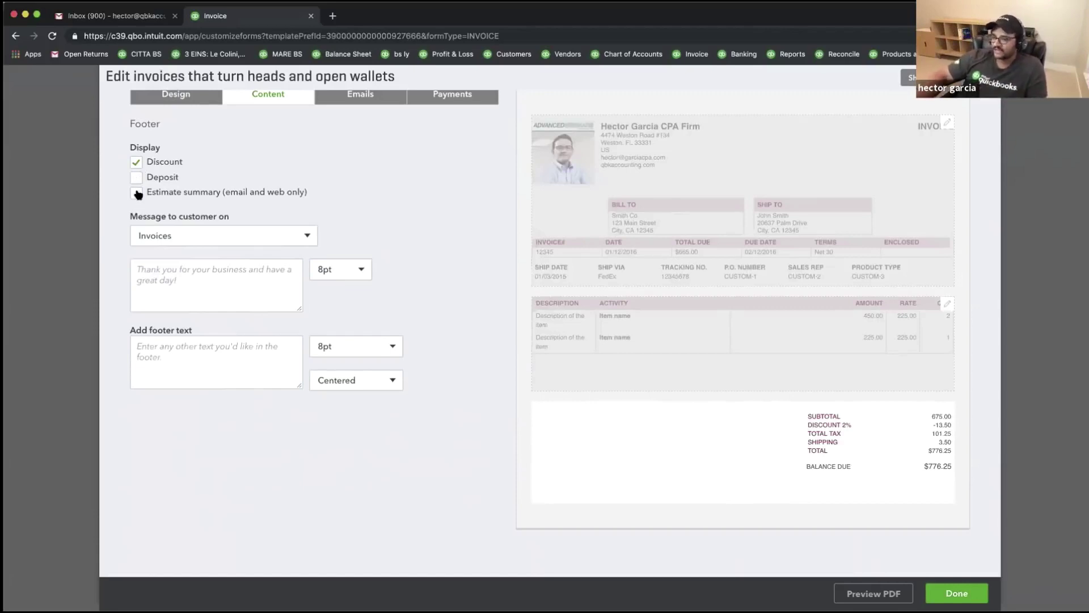
# Step: Set the invoice message to customer to 'Thank you, please send payment ASAP'
pyautogui.click(194, 237)
pyautogui.click(192, 256)
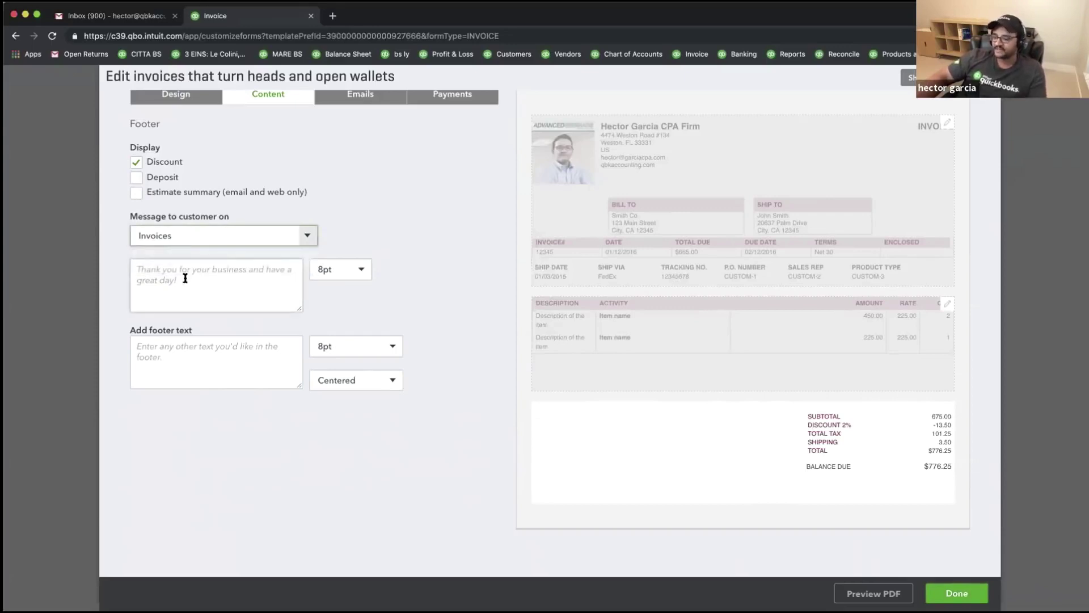
pyautogui.click(185, 278)
pyautogui.write('Thank you')
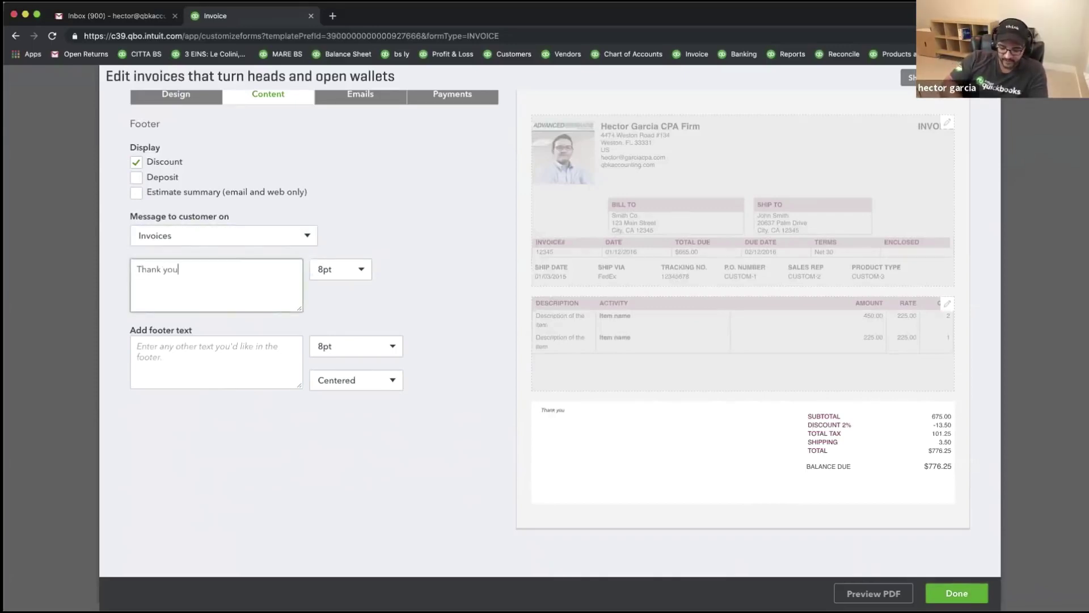
pyautogui.write(', please send p')
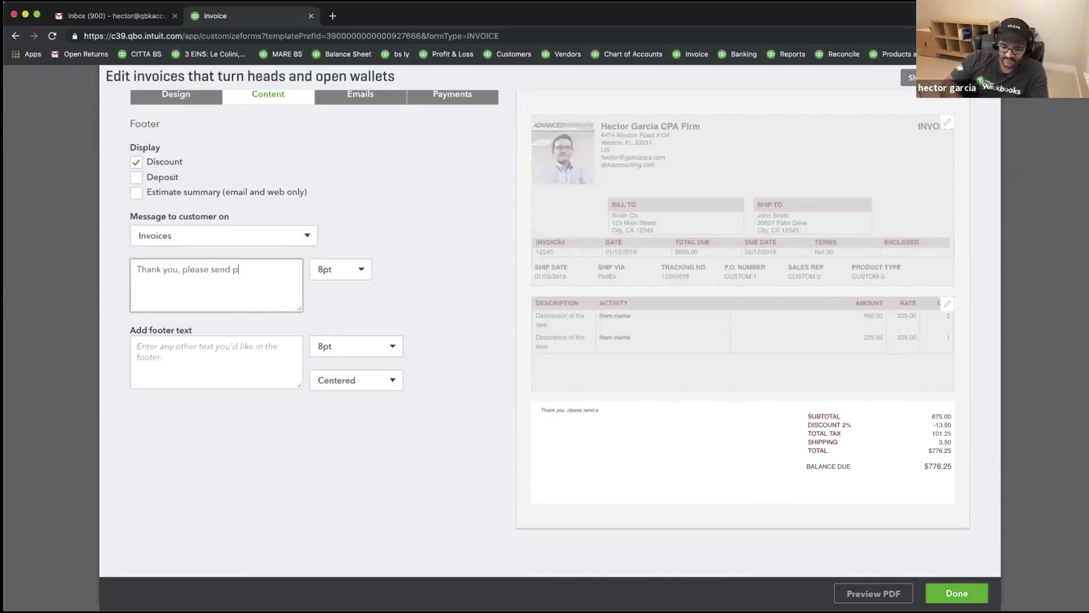
pyautogui.write('ayment ASAP')
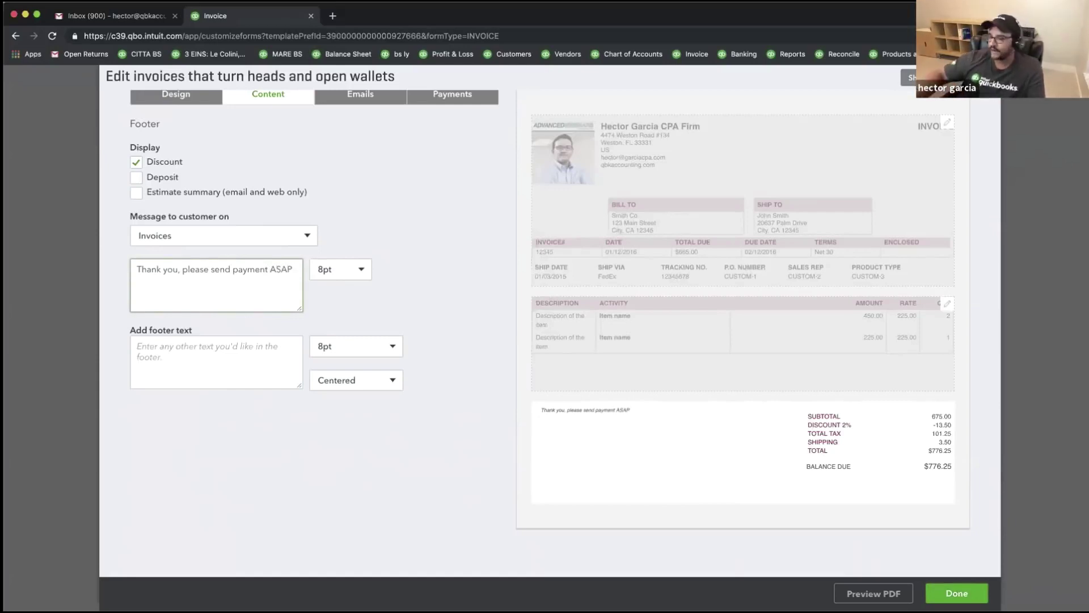
# Step: Enter footer text offering a 30 day money back guarantee and a service phone number, fixing 'guarantee'
pyautogui.click(208, 366)
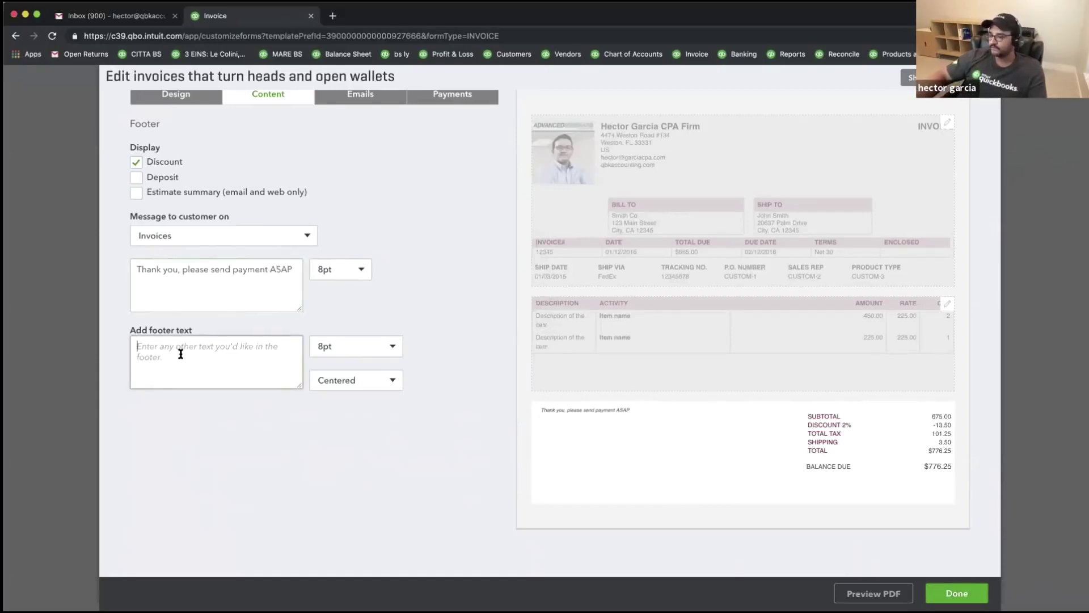
pyautogui.write('30')
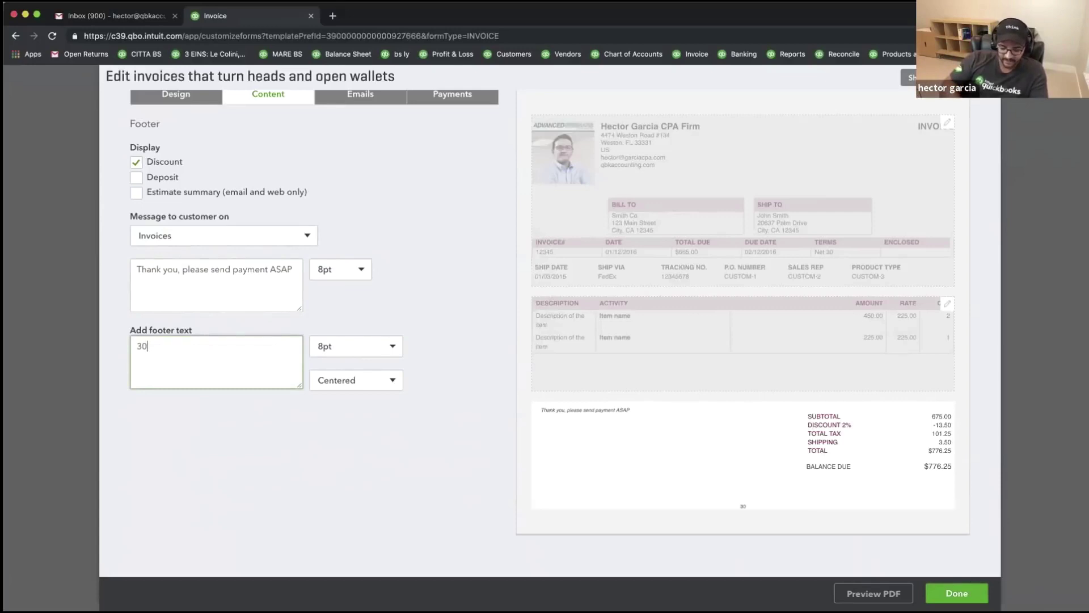
pyautogui.write(' day money back')
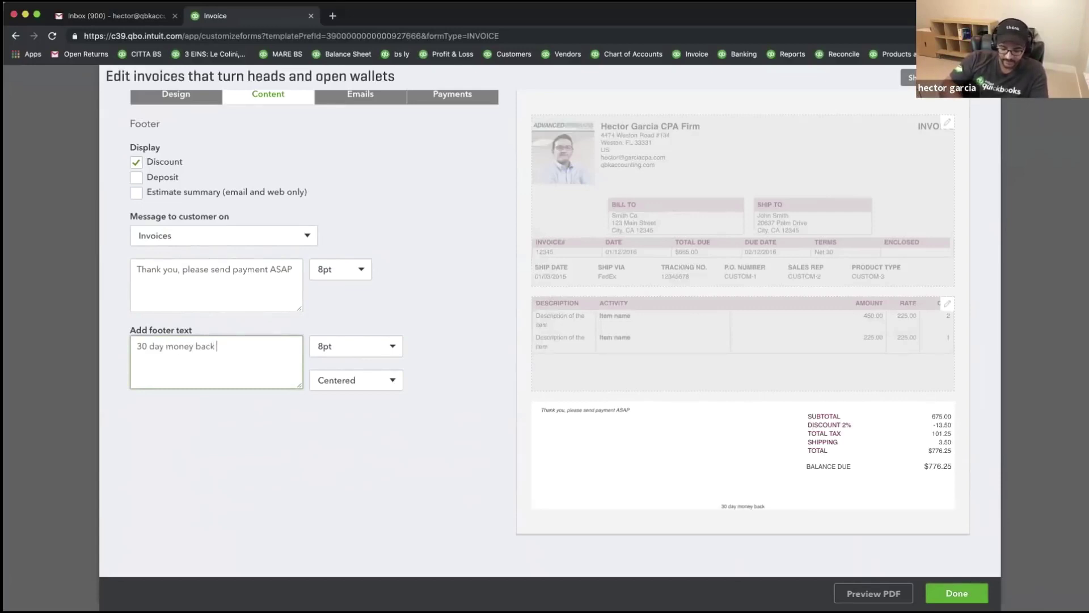
pyautogui.write(' gurantee.')
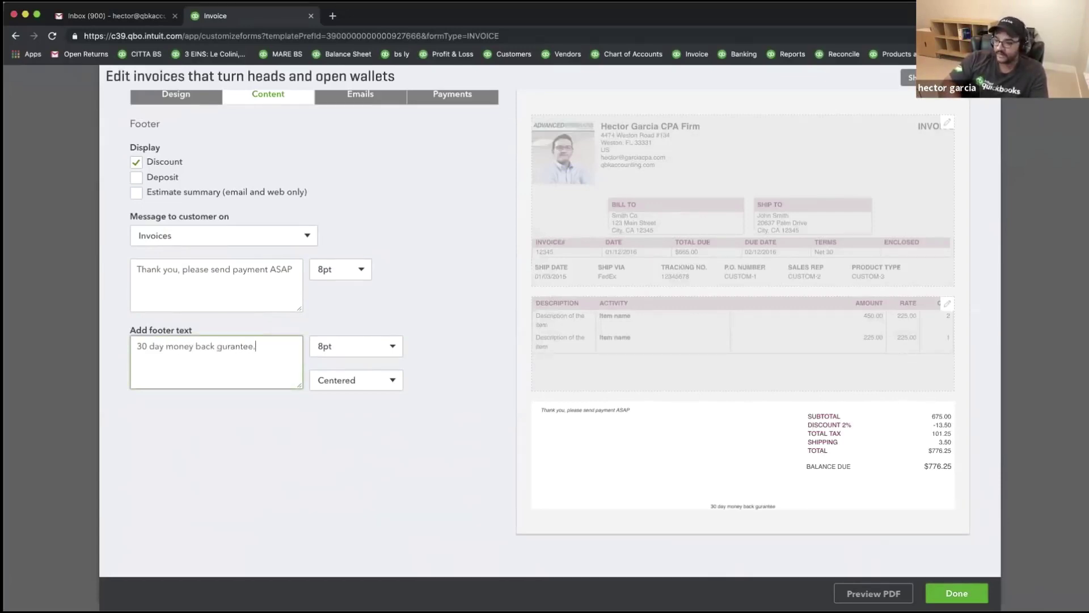
pyautogui.write('  Cal')
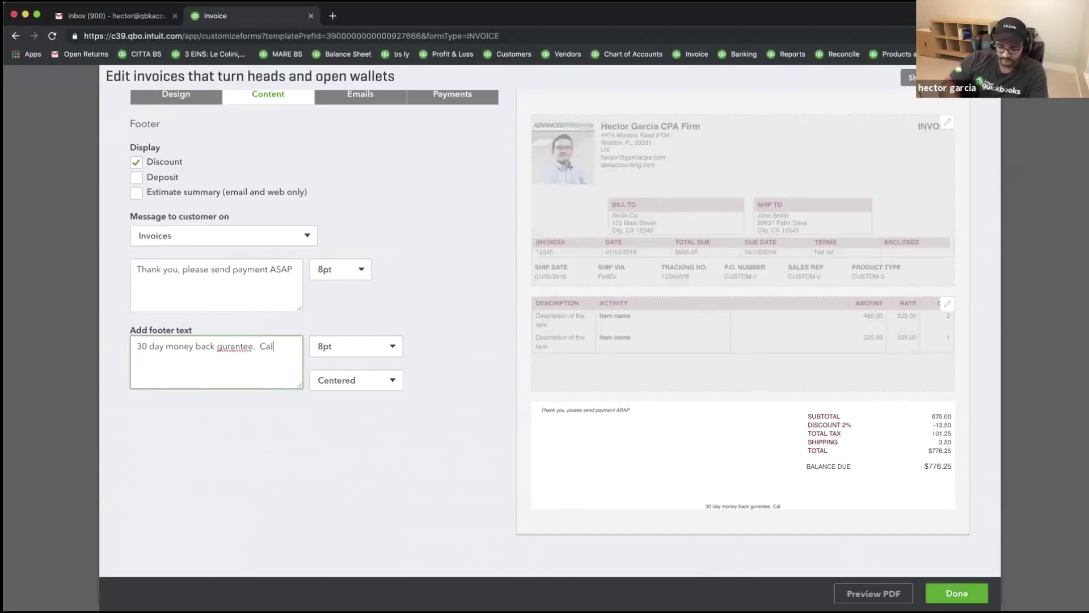
pyautogui.write('l 1-800')
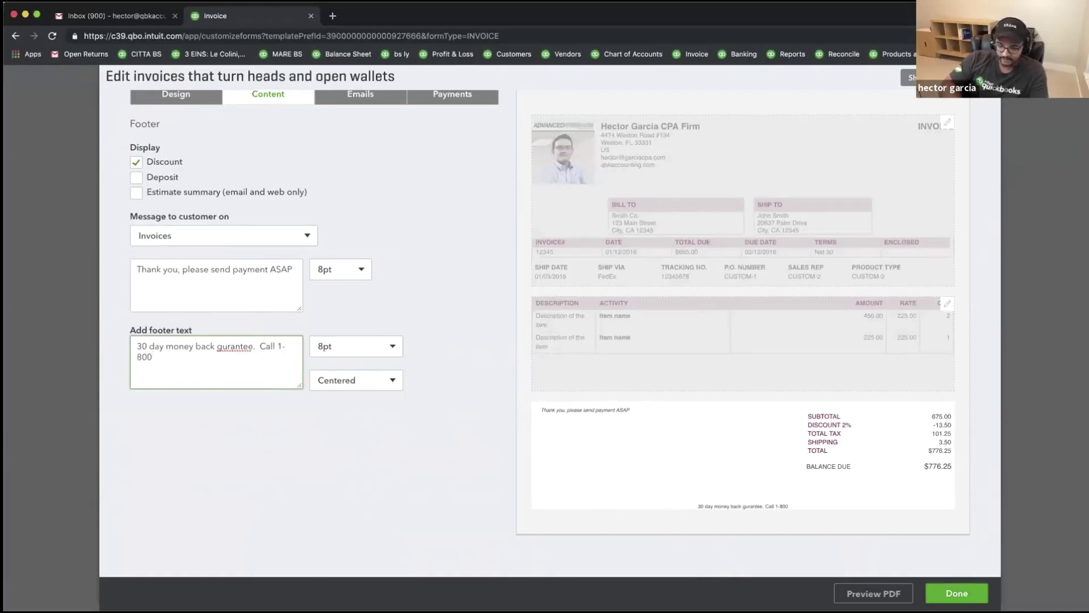
pyautogui.write('HECTOR for')
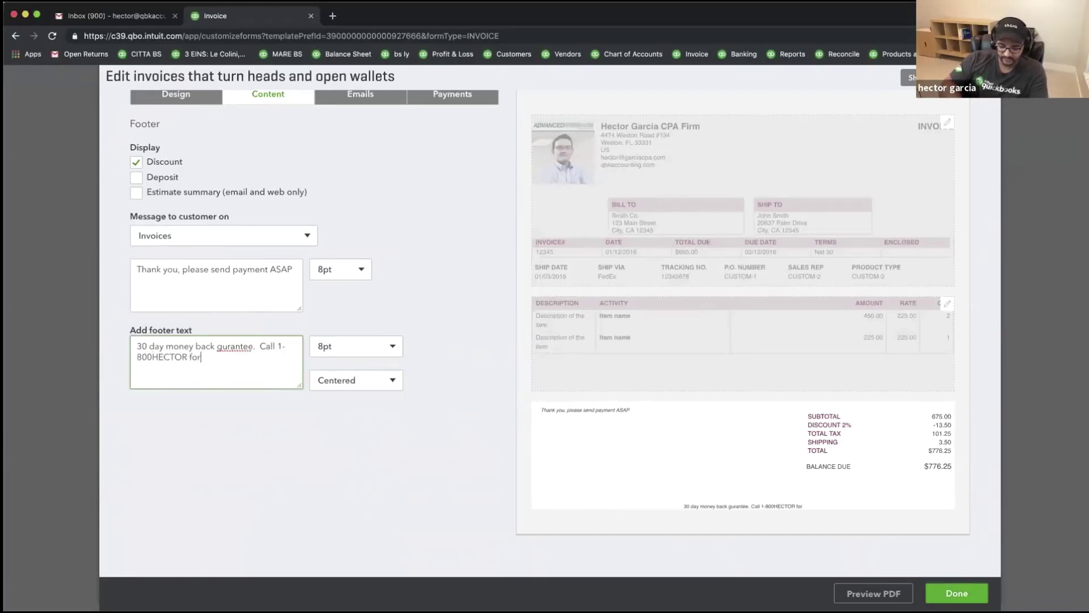
pyautogui.write(' service')
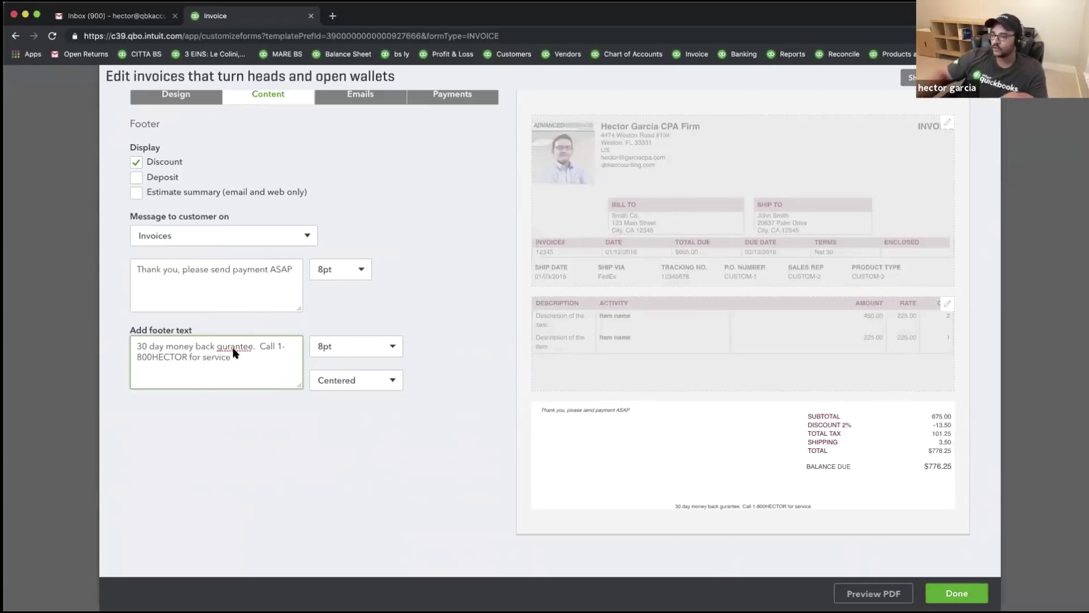
pyautogui.rightClick(234, 352)
pyautogui.click(255, 356)
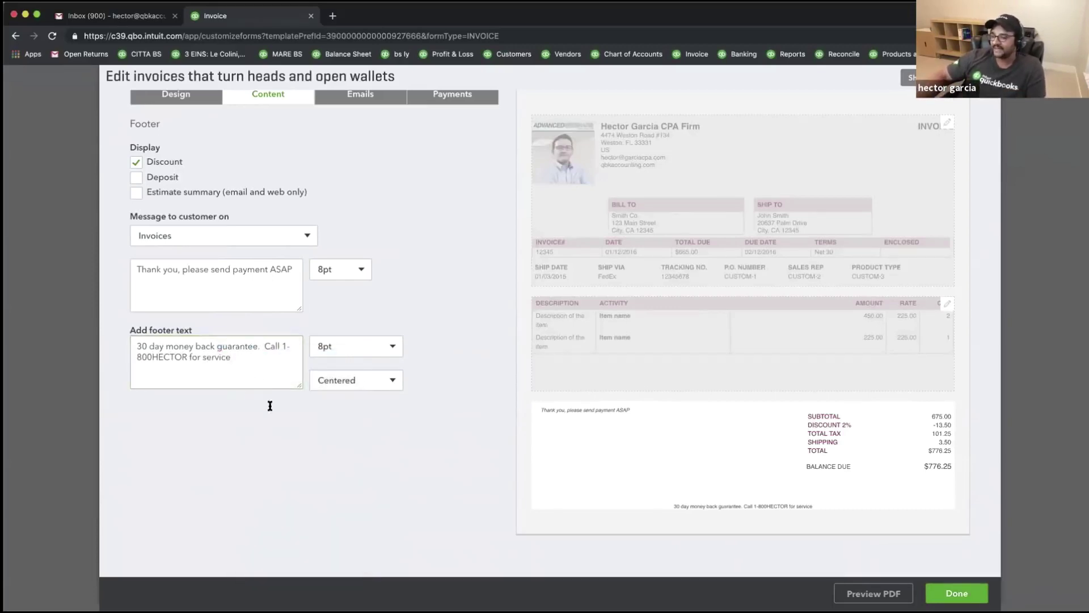
# Step: Try left and right alignment for the footer, then set it back to centered
pyautogui.click(372, 380)
pyautogui.click(345, 410)
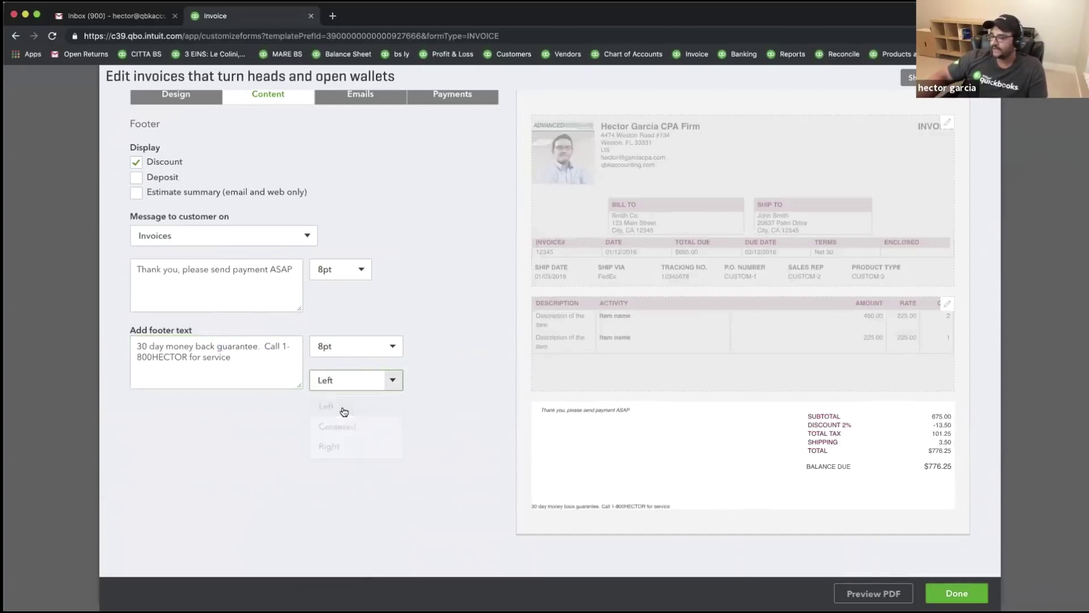
pyautogui.click(393, 379)
pyautogui.click(351, 446)
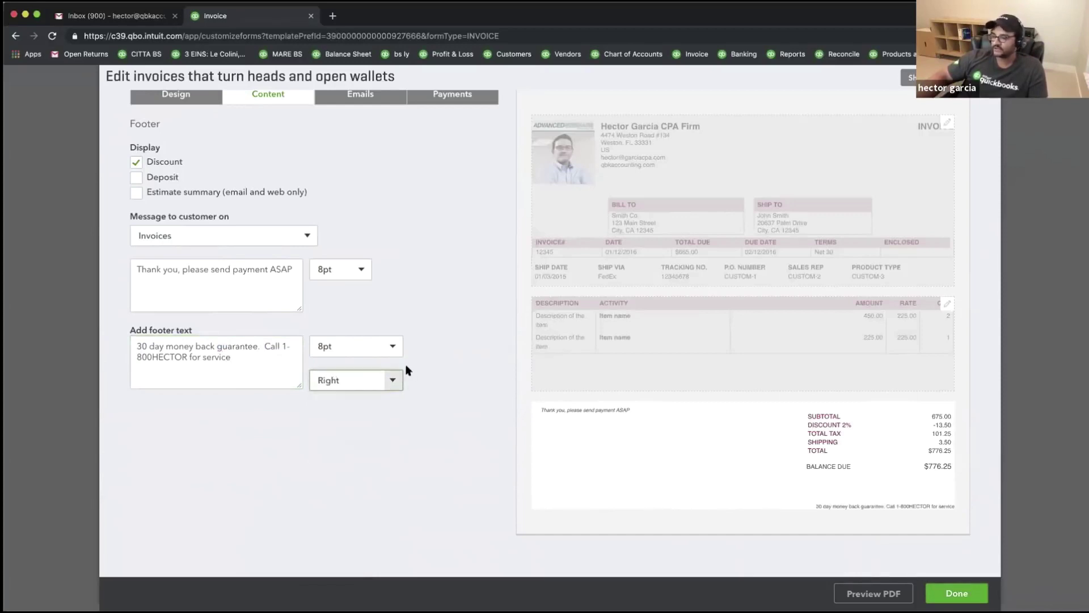
pyautogui.click(394, 384)
pyautogui.click(348, 429)
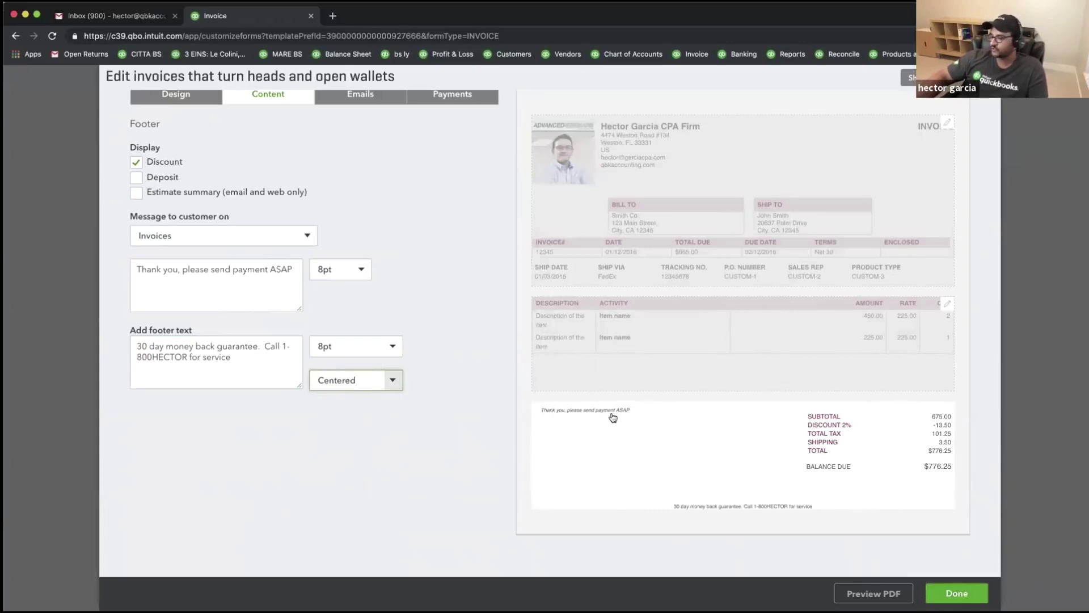
pyautogui.click(243, 287)
pyautogui.moveTo(297, 267); pyautogui.dragTo(128, 290)
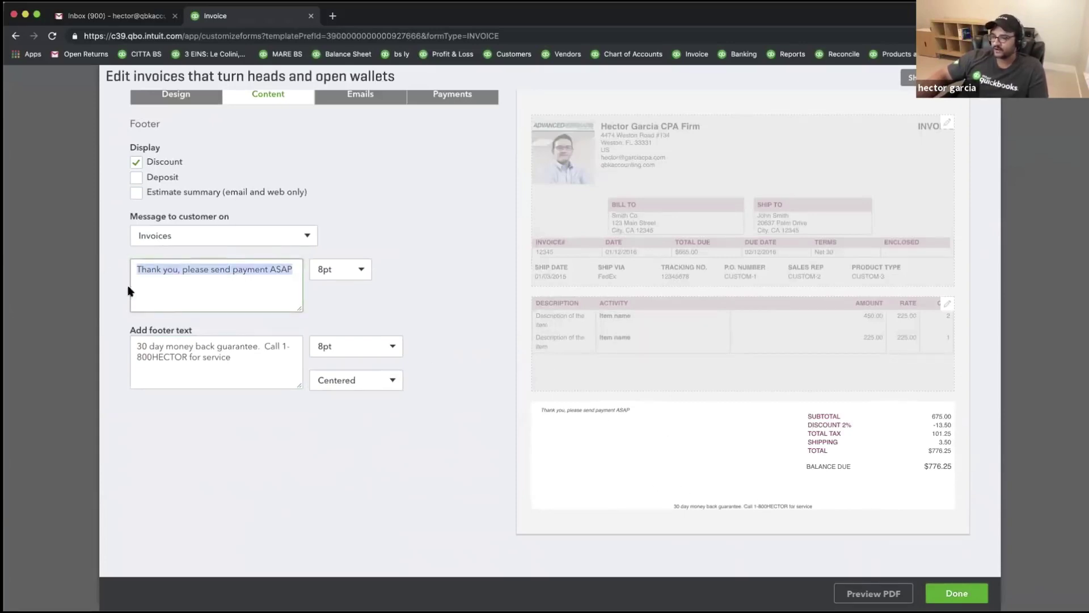
pyautogui.moveTo(246, 360); pyautogui.dragTo(59, 328)
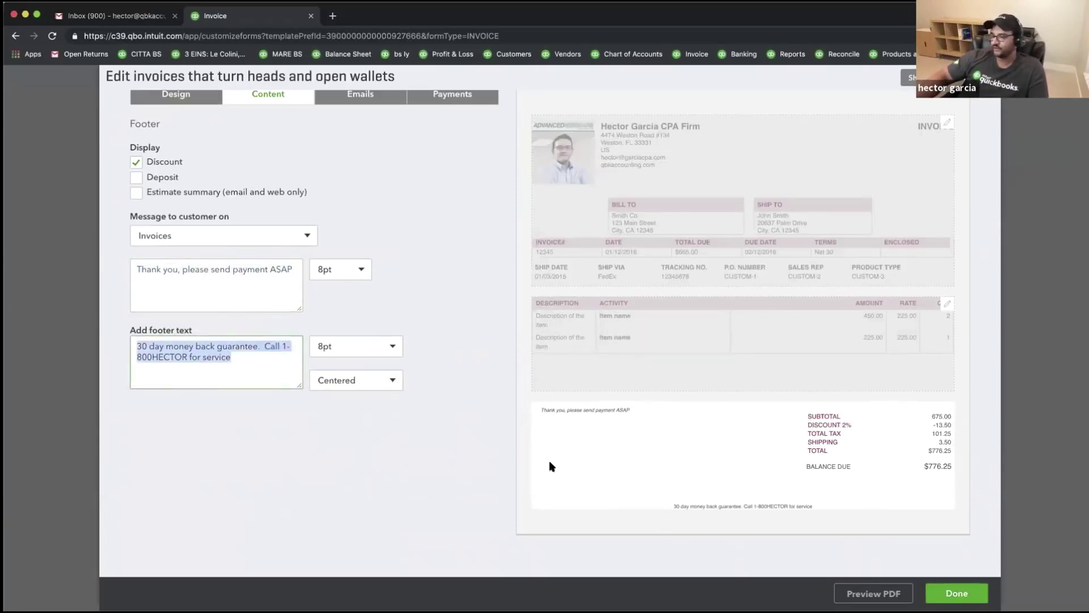
pyautogui.scroll(1, 359, 257)
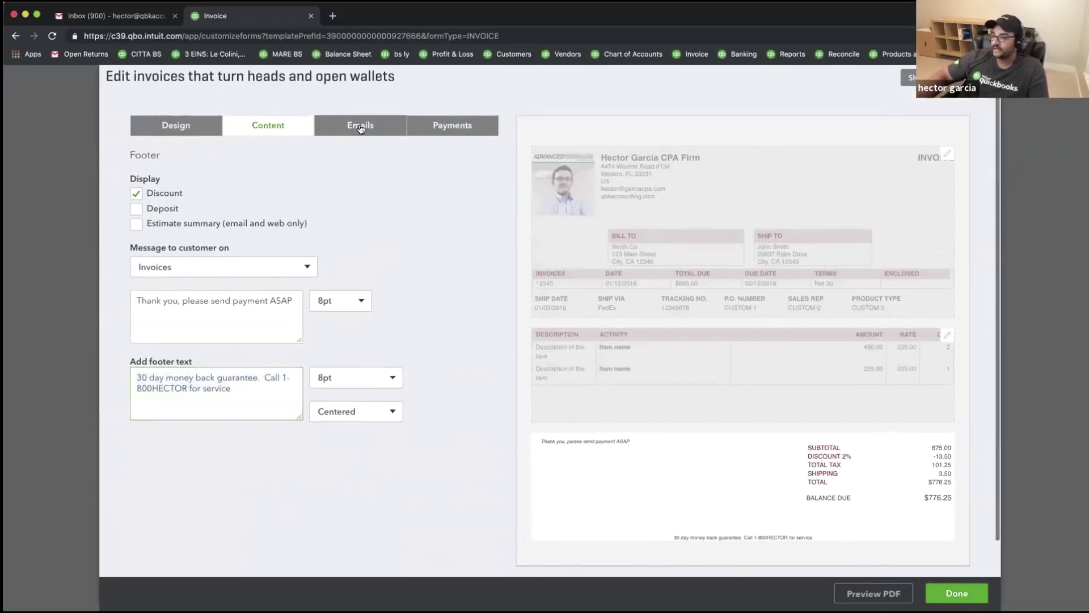
# Step: Replace the standard email message with a thank-you saying the product has shipped, please pay ASAP
pyautogui.click(360, 128)
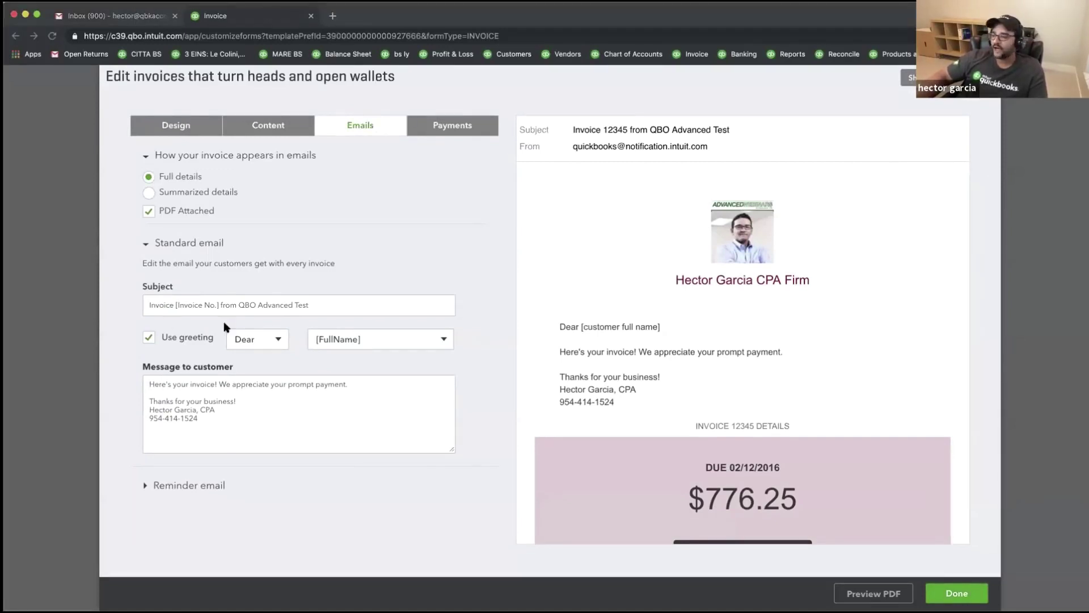
pyautogui.click(229, 415)
pyautogui.press('super+a')
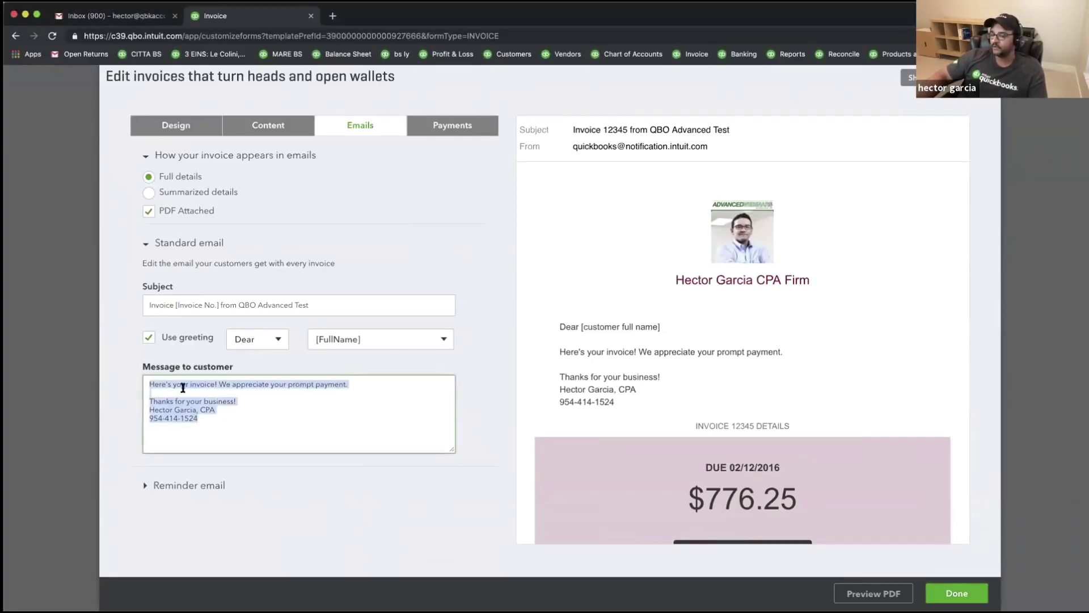
pyautogui.write('Thank you gort')
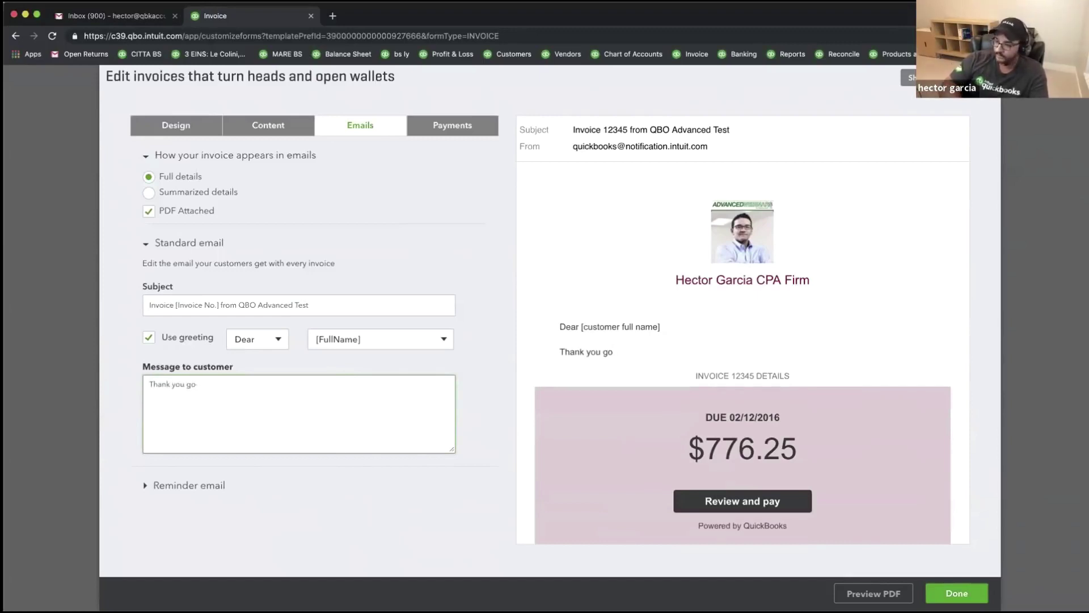
pyautogui.press('BackSpace')
pyautogui.press('BackSpace')
pyautogui.write('for your bu')
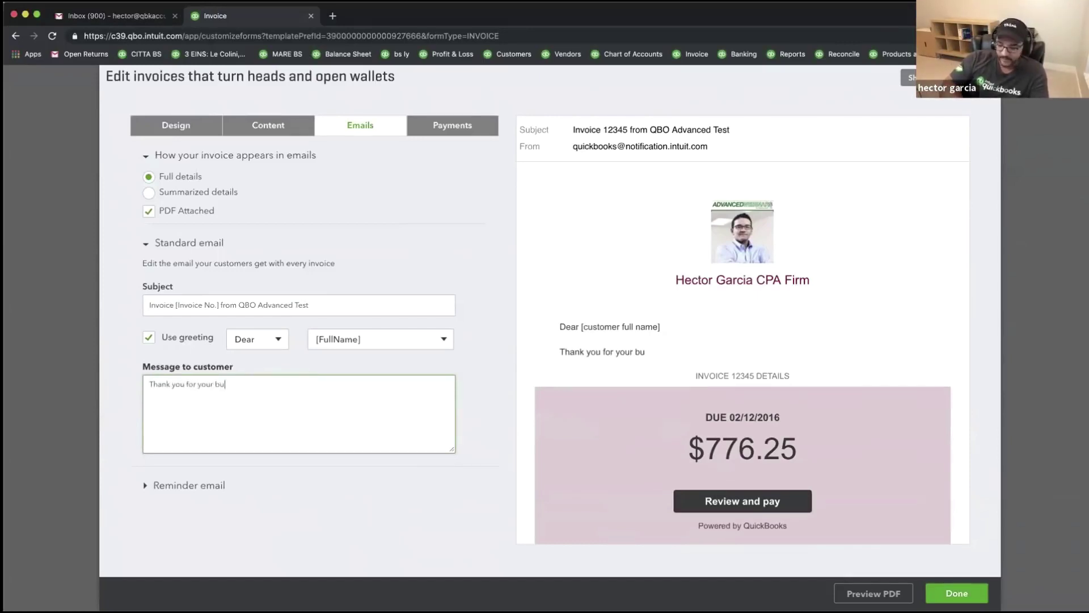
pyautogui.write('siness')
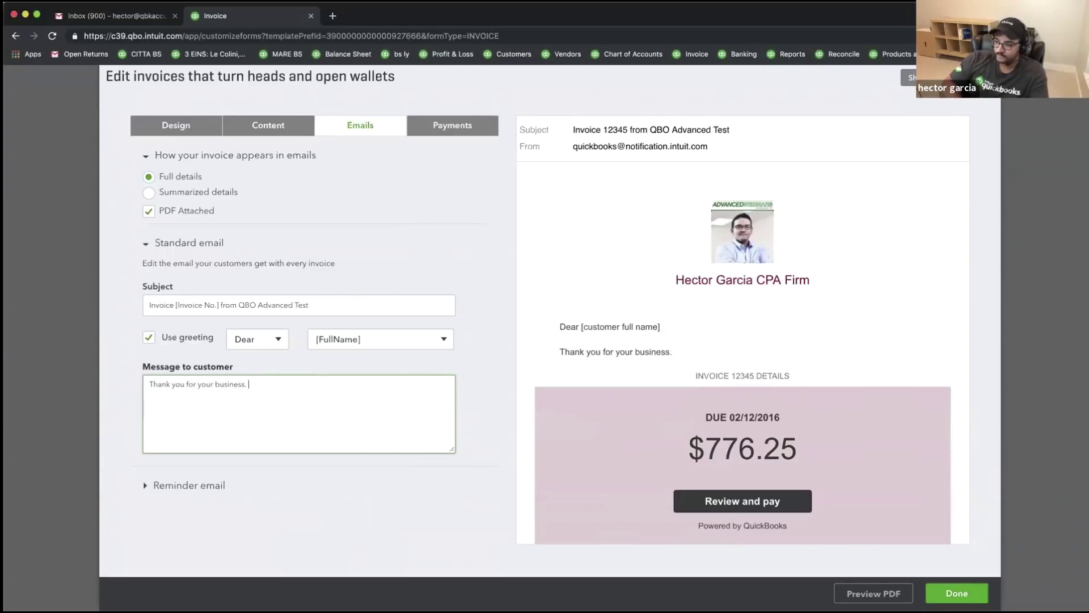
pyautogui.write('.  You Pr')
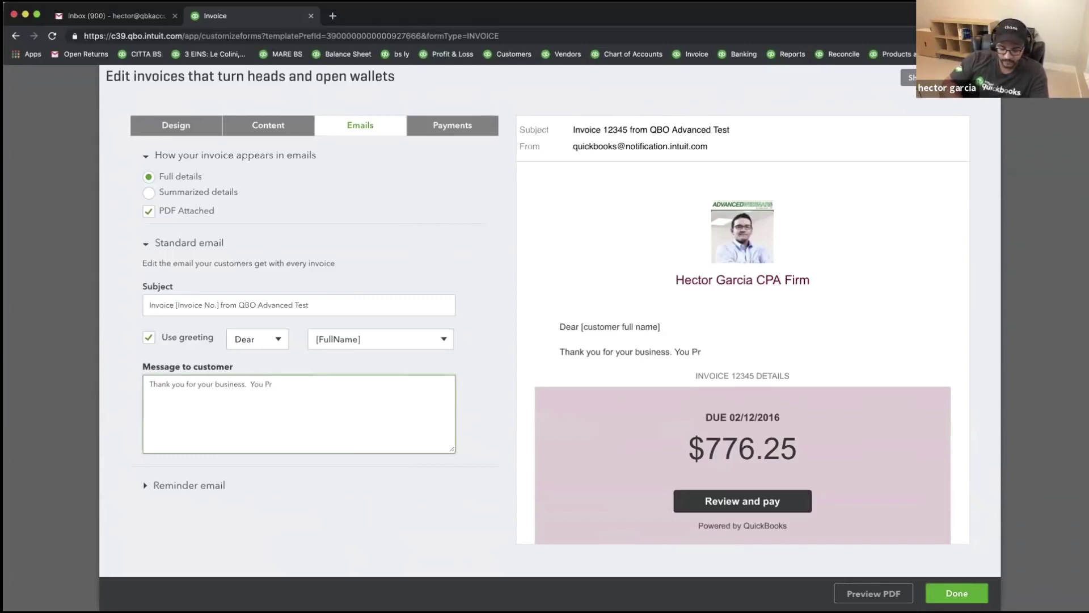
pyautogui.write('odcut has')
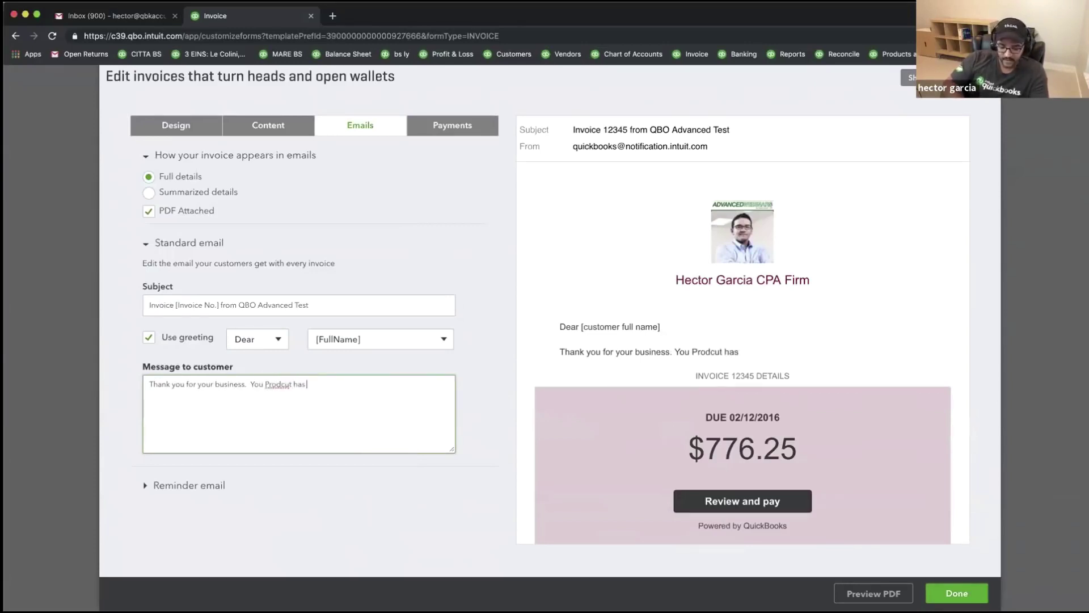
pyautogui.write(' been shipped,')
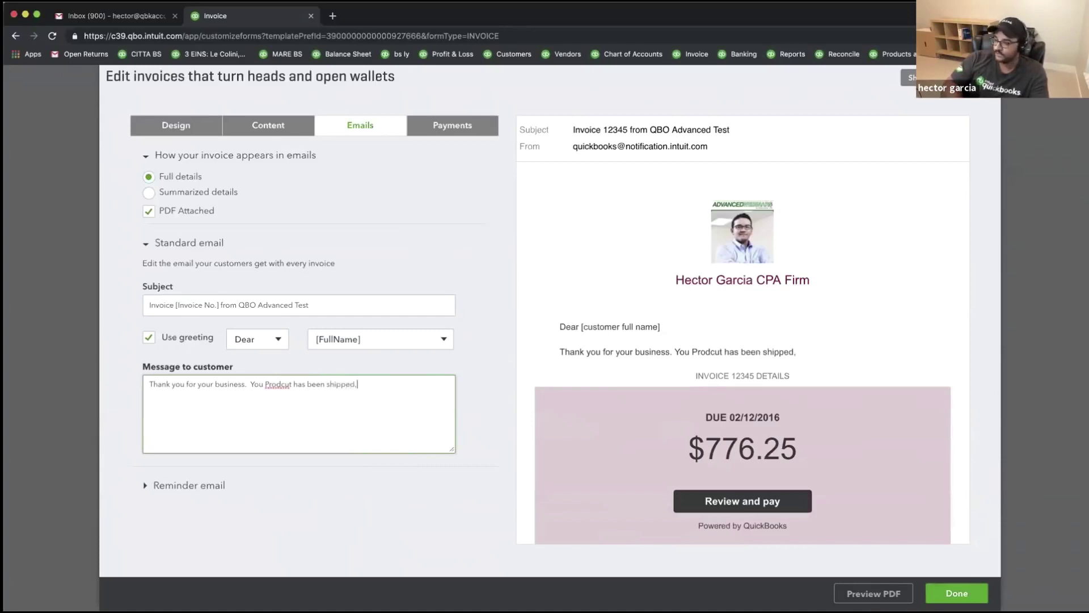
pyautogui.write(' please pay ')
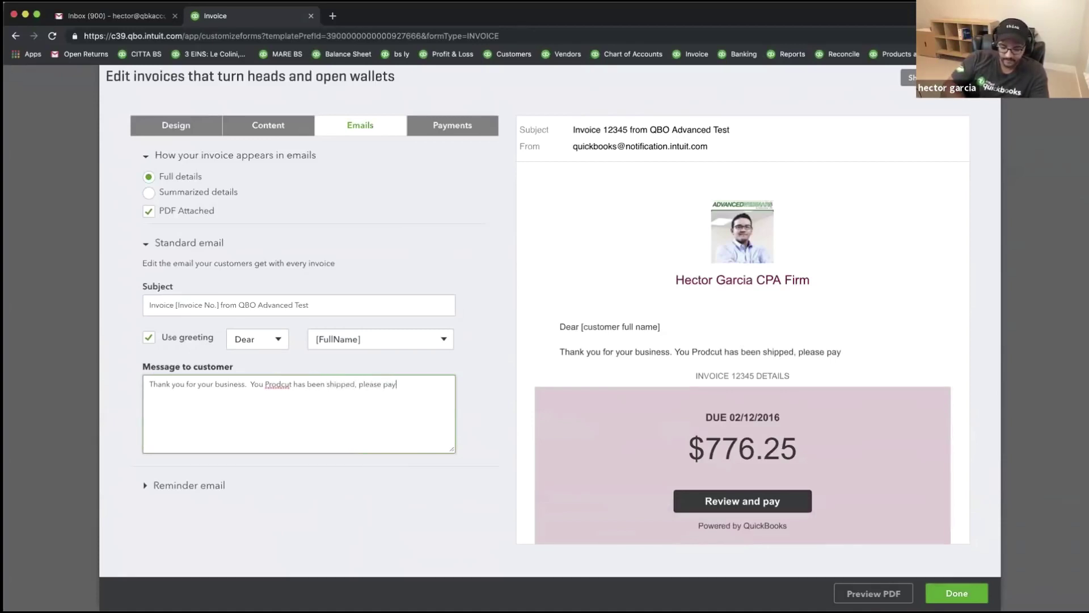
pyautogui.write('SAP')
pyautogui.press('BackSpace')
pyautogui.press('BackSpace')
pyautogui.press('BackSpace')
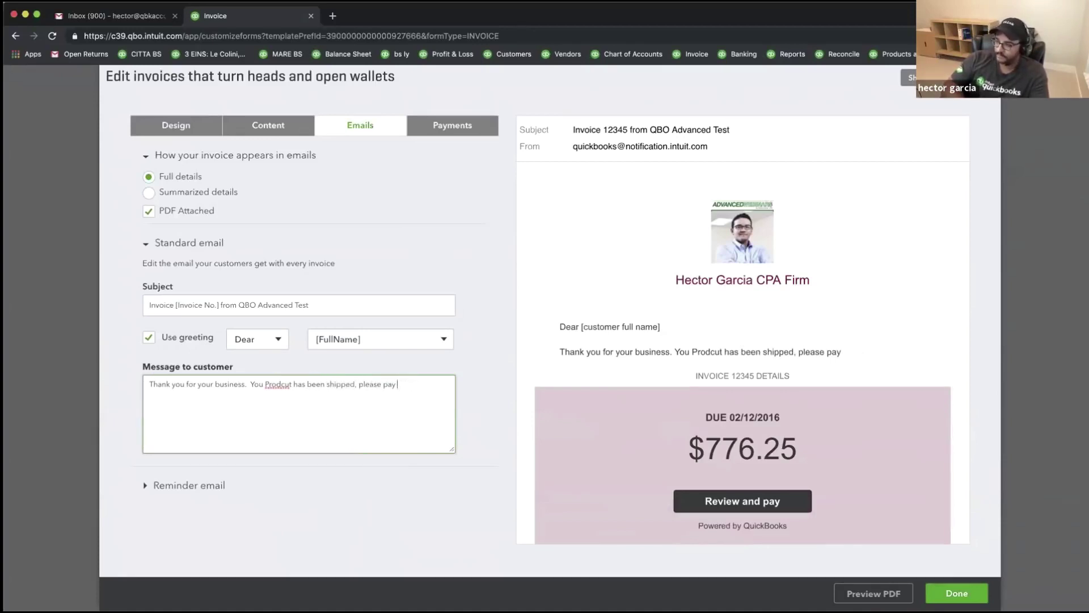
pyautogui.write('ASAP')
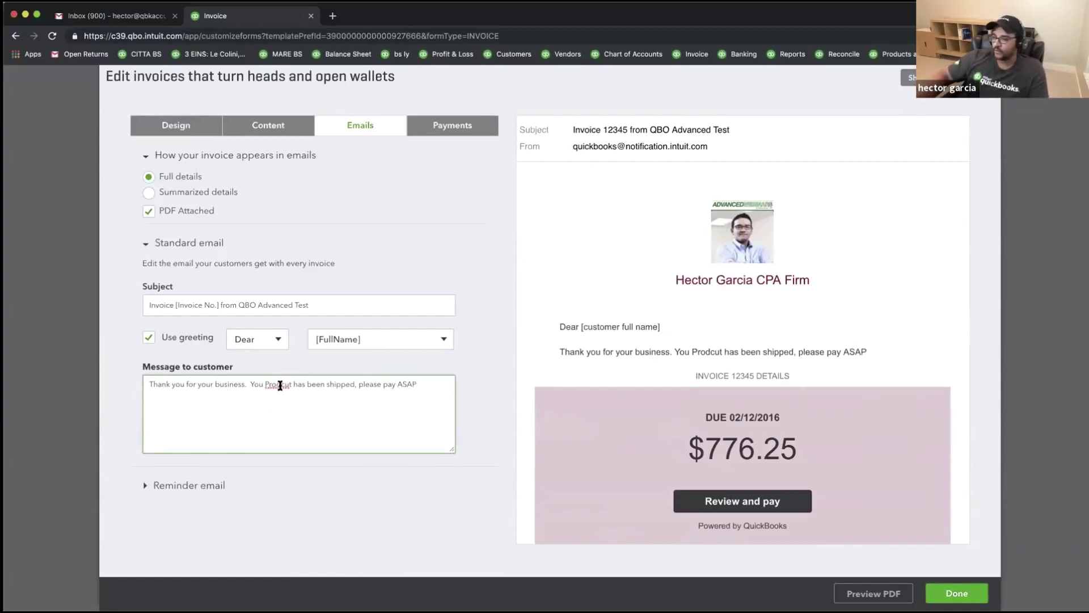
pyautogui.rightClick(279, 384)
pyautogui.click(300, 390)
pyautogui.moveTo(421, 386); pyautogui.dragTo(132, 383)
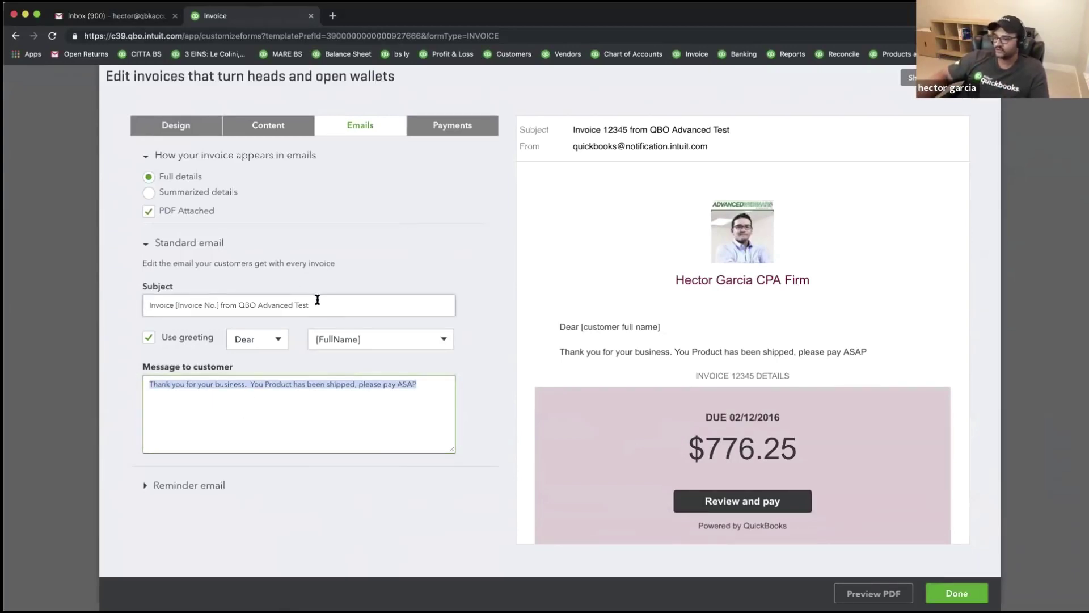
# Step: Change the email subject to 'Your Shipped Product Invoice from' followed by the CPA's name
pyautogui.moveTo(322, 304); pyautogui.dragTo(79, 290)
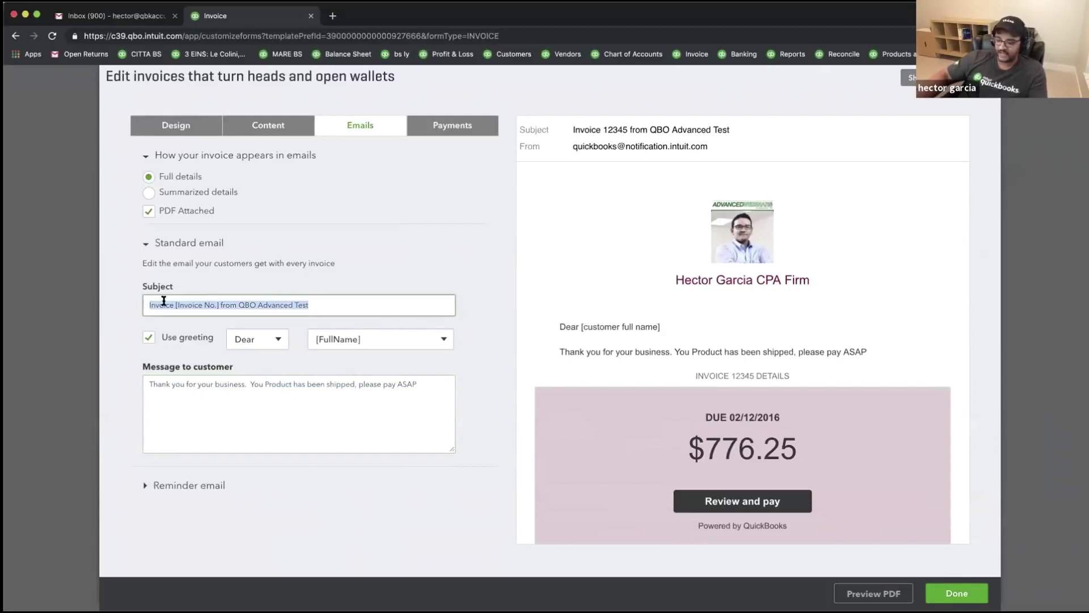
pyautogui.write('Your')
pyautogui.write(' Shu')
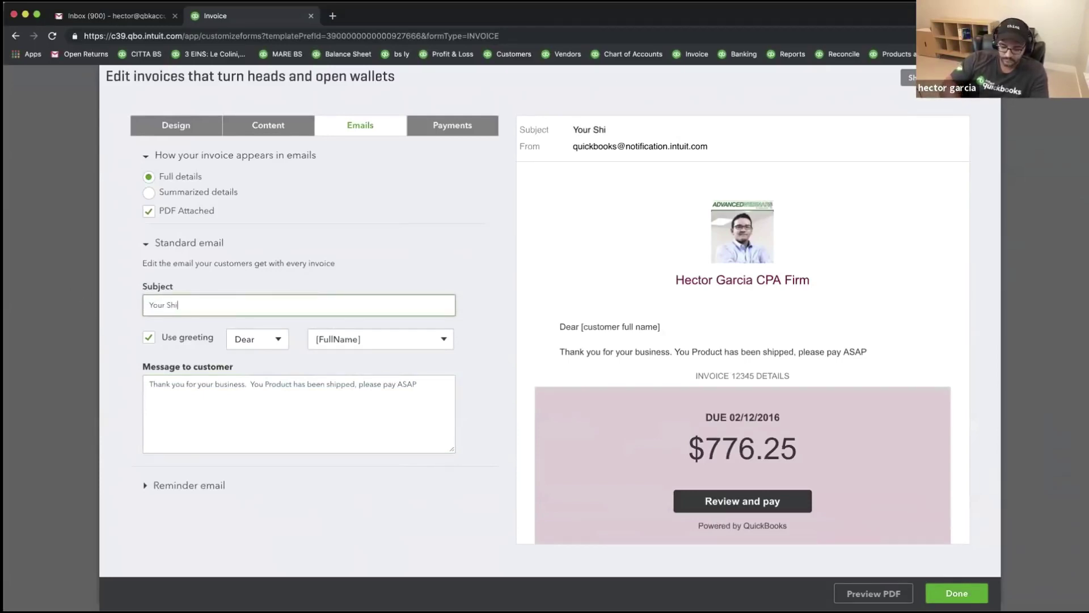
pyautogui.write('pped Pro')
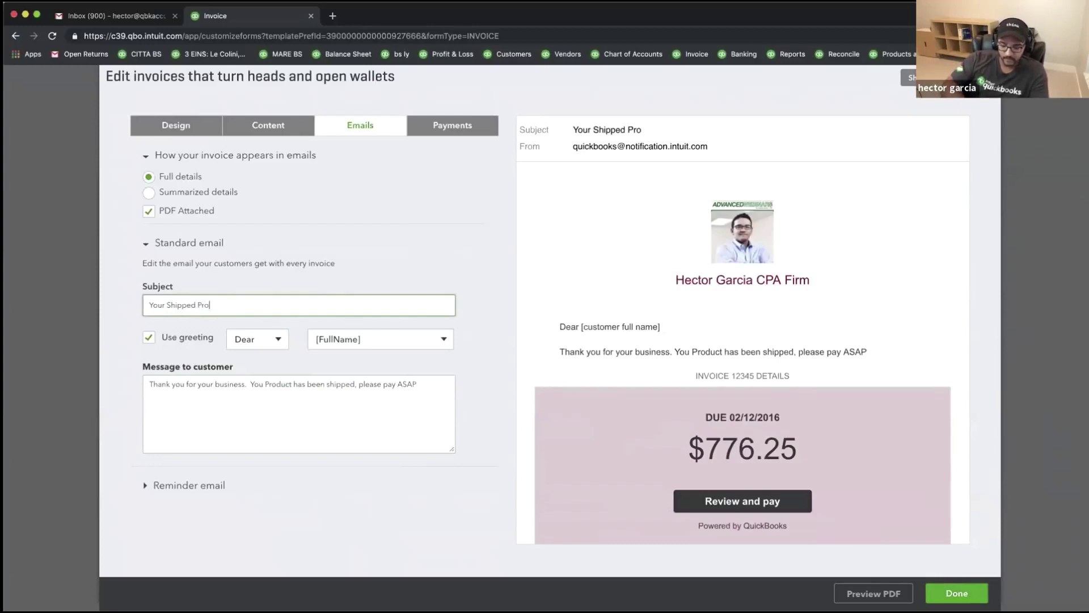
pyautogui.write('duct Invoi')
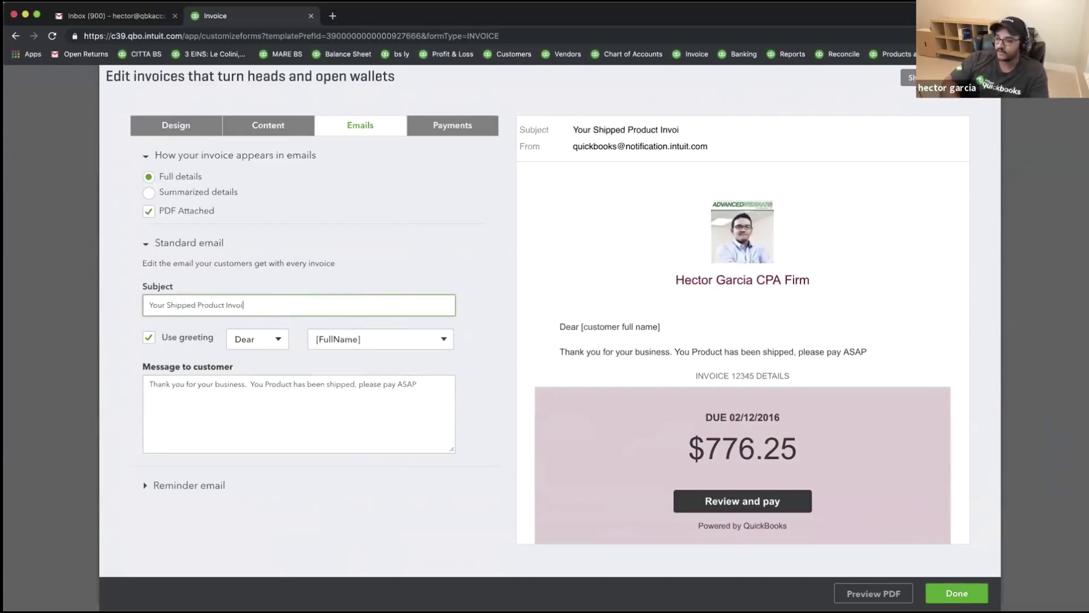
pyautogui.write('ce')
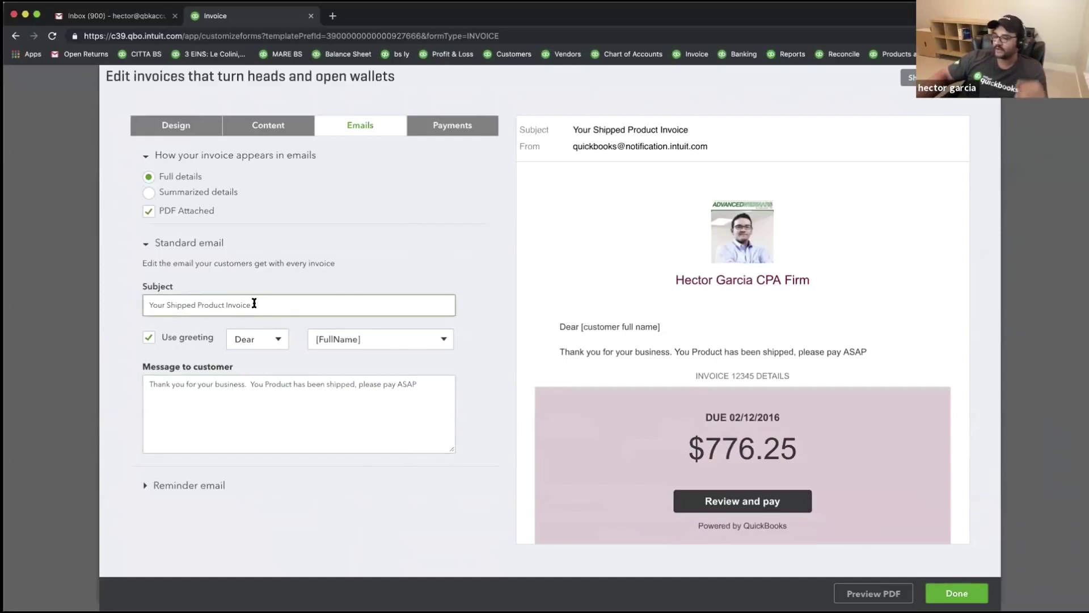
pyautogui.write('from Hec')
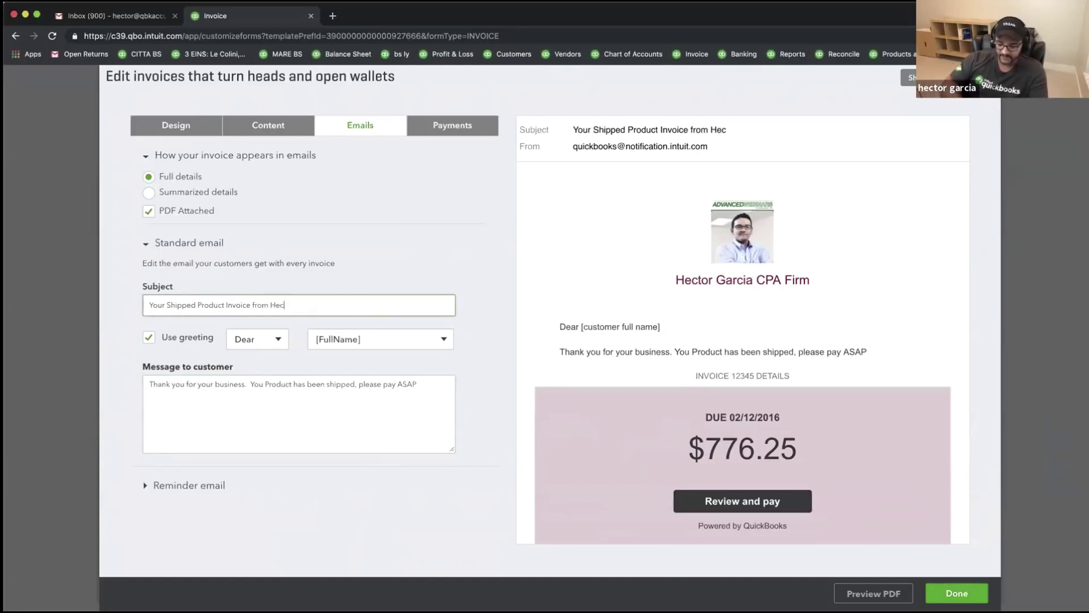
pyautogui.write('tor Garcia, CPA')
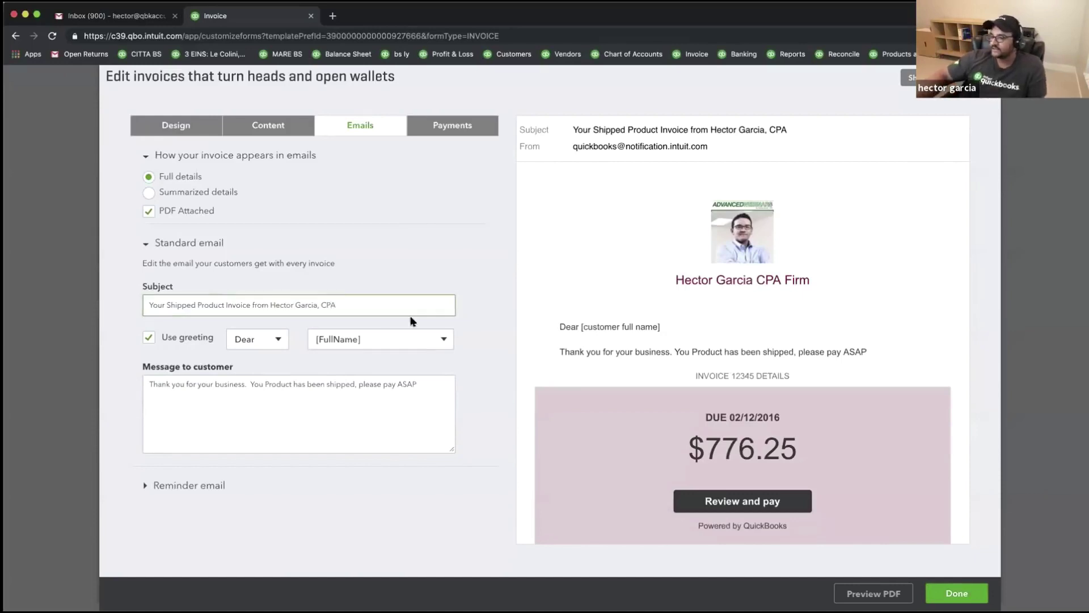
pyautogui.moveTo(385, 305); pyautogui.dragTo(144, 301)
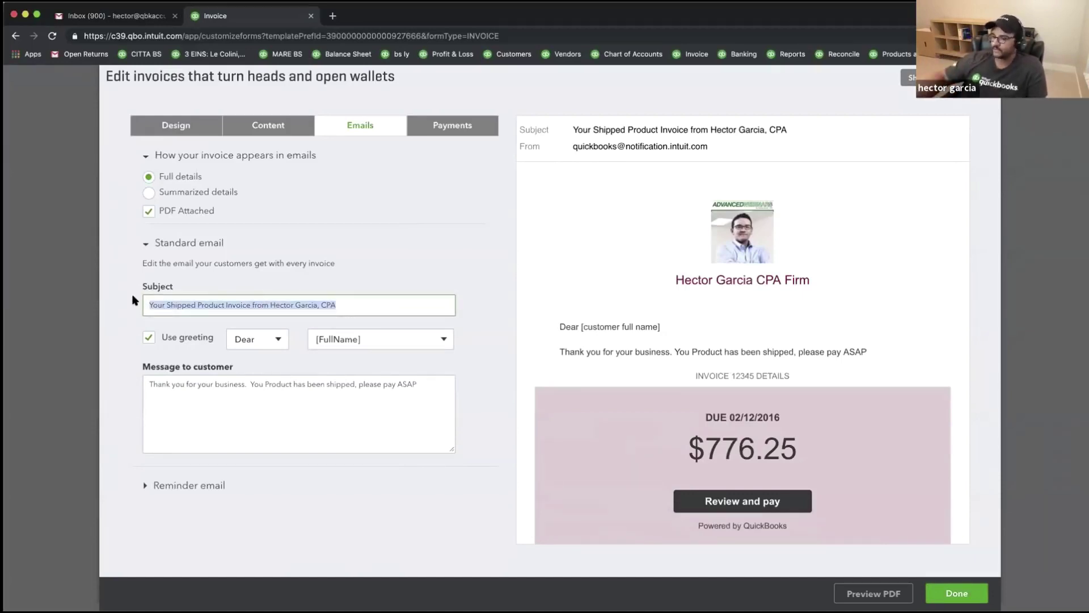
pyautogui.moveTo(426, 384); pyautogui.dragTo(84, 385)
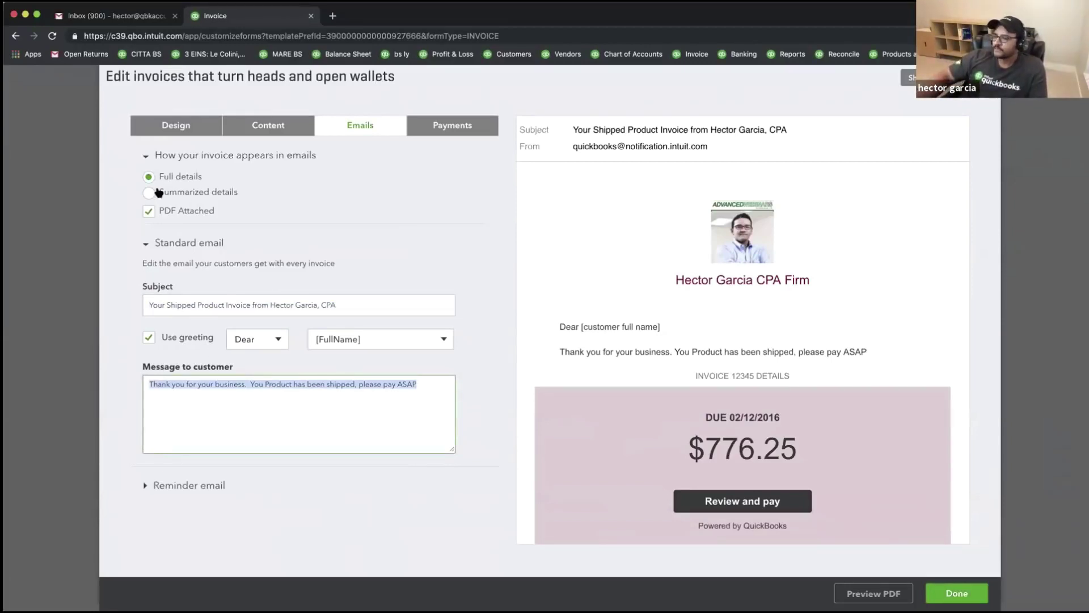
pyautogui.click(149, 160)
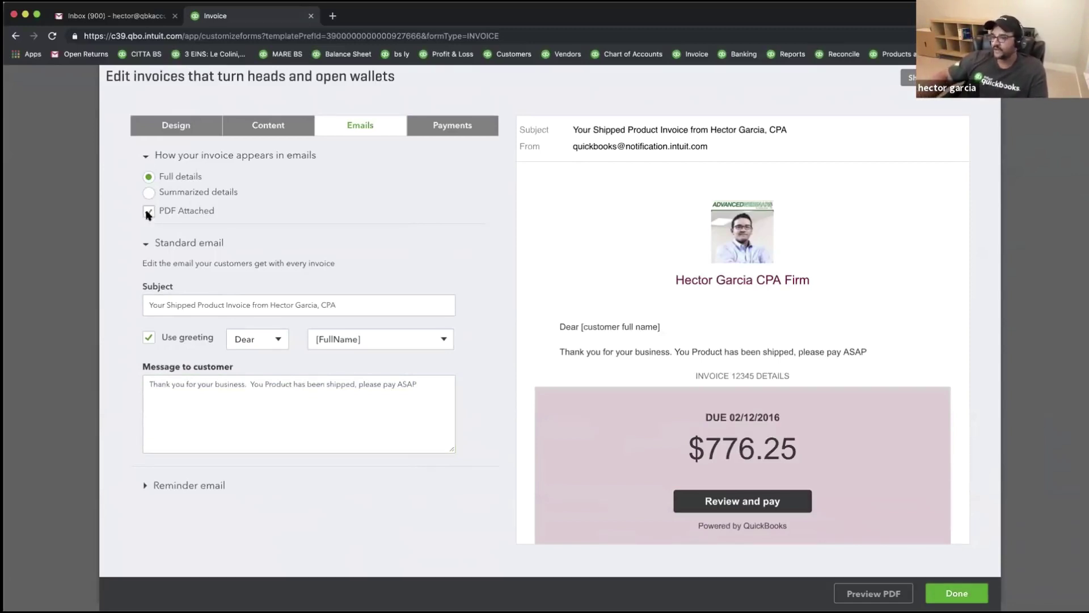
pyautogui.scroll(-3, 703, 396)
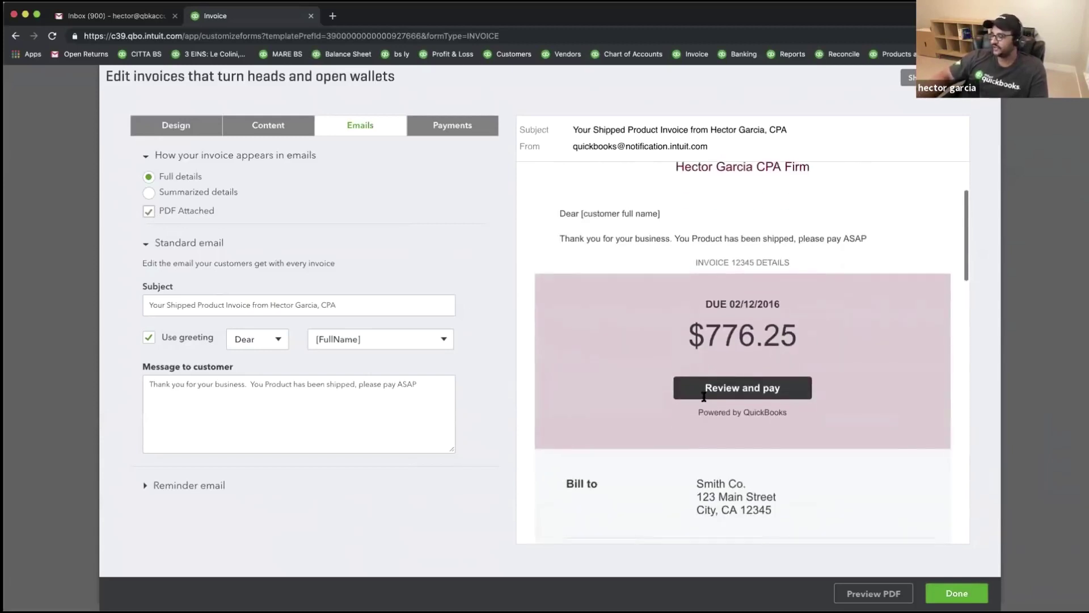
pyautogui.scroll(-6, 703, 396)
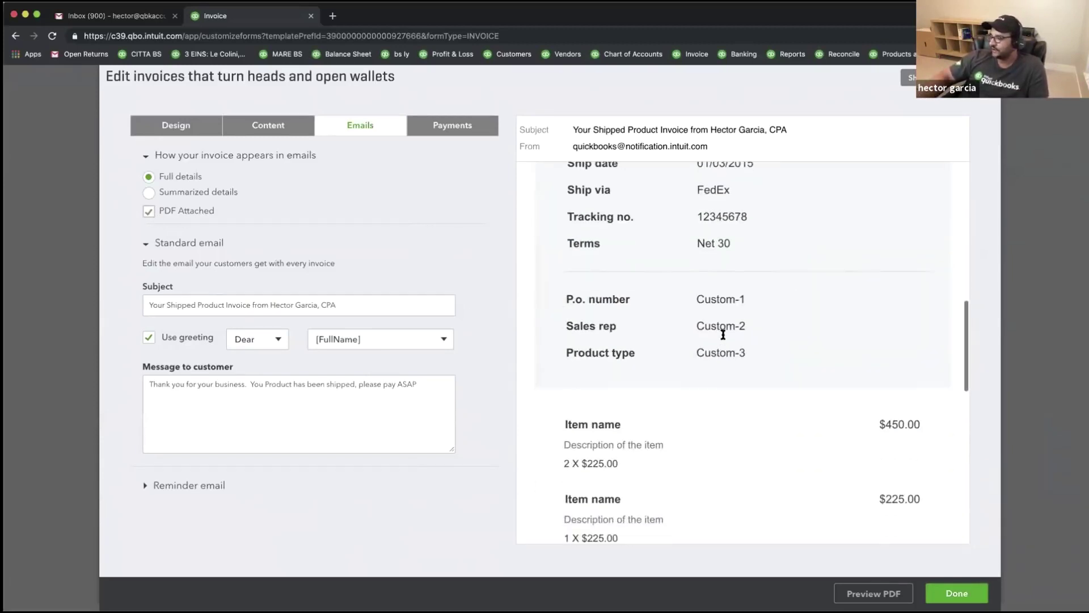
pyautogui.scroll(-10, 723, 334)
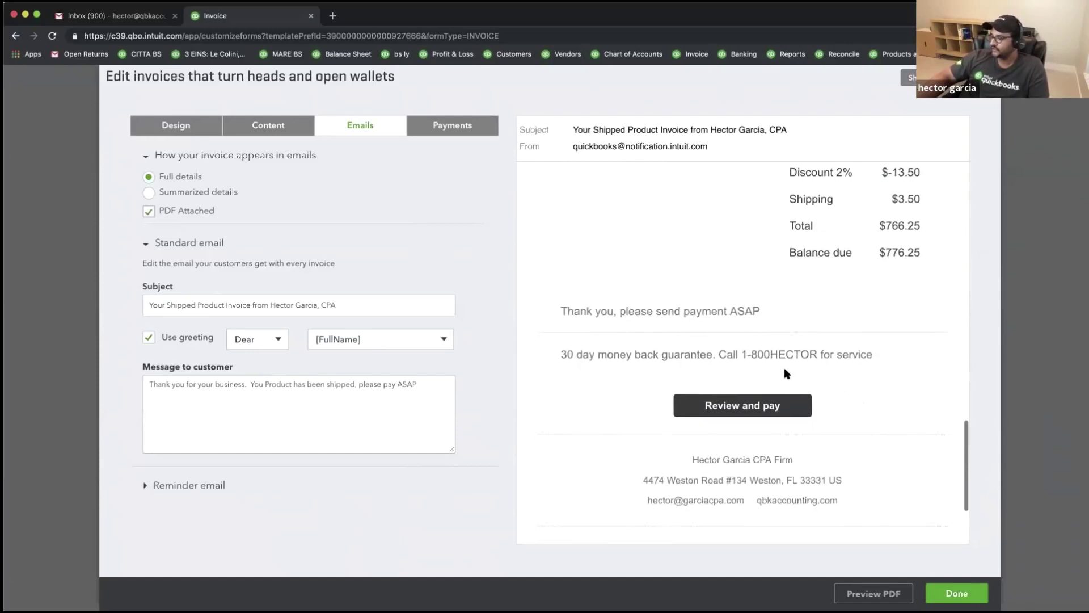
pyautogui.scroll(15, 786, 373)
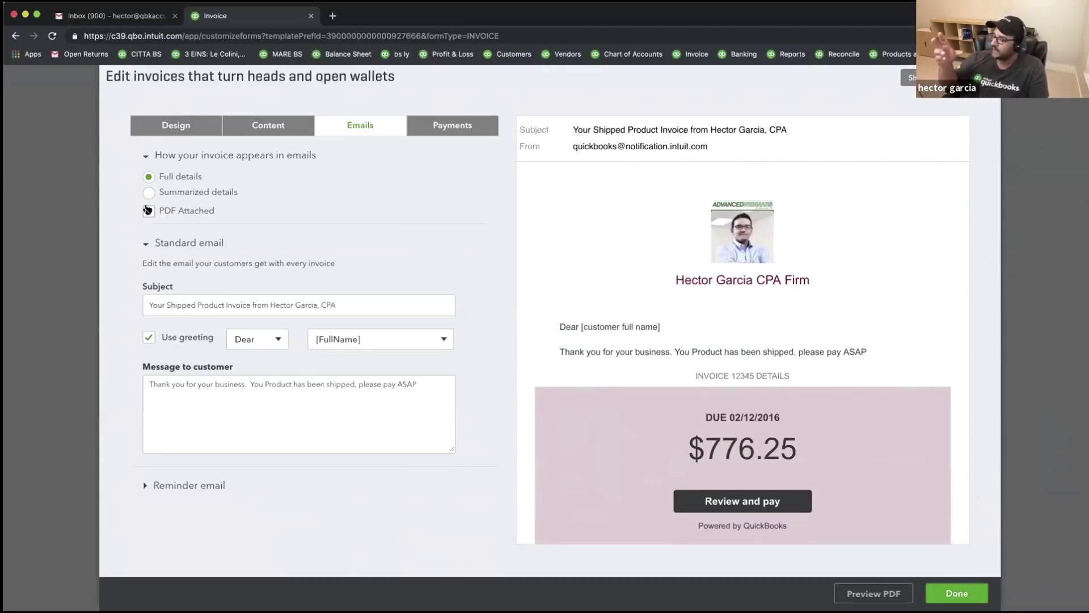
pyautogui.click(147, 210)
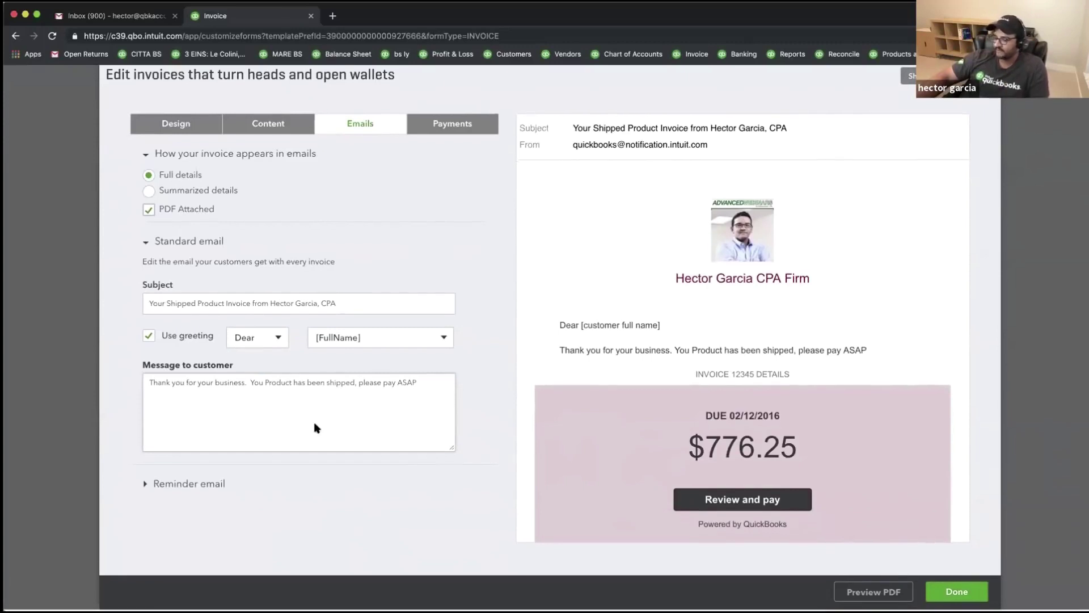
# Step: Replace the reminder message with a note that payment wasn't received: pay ASAP or set up a payment plan
pyautogui.click(145, 486)
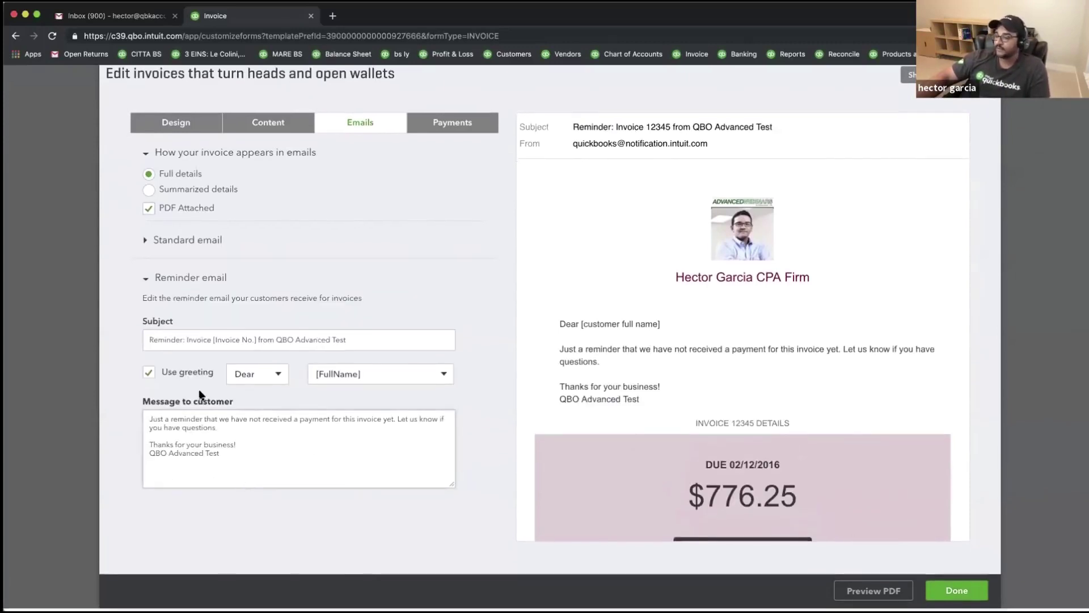
pyautogui.tripleClick(136, 420)
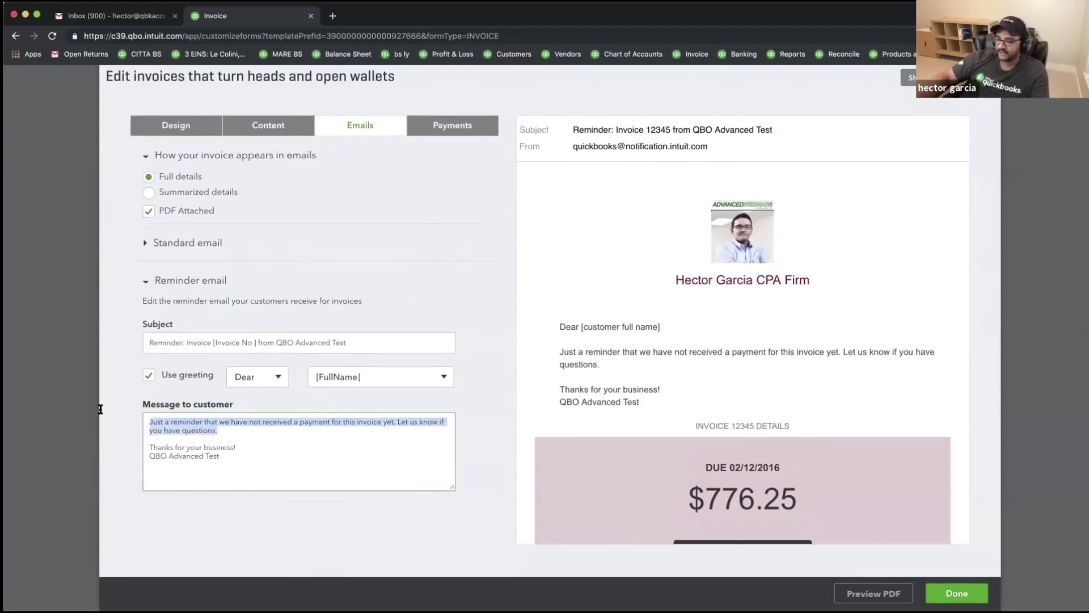
pyautogui.click(136, 419)
pyautogui.press('super+a')
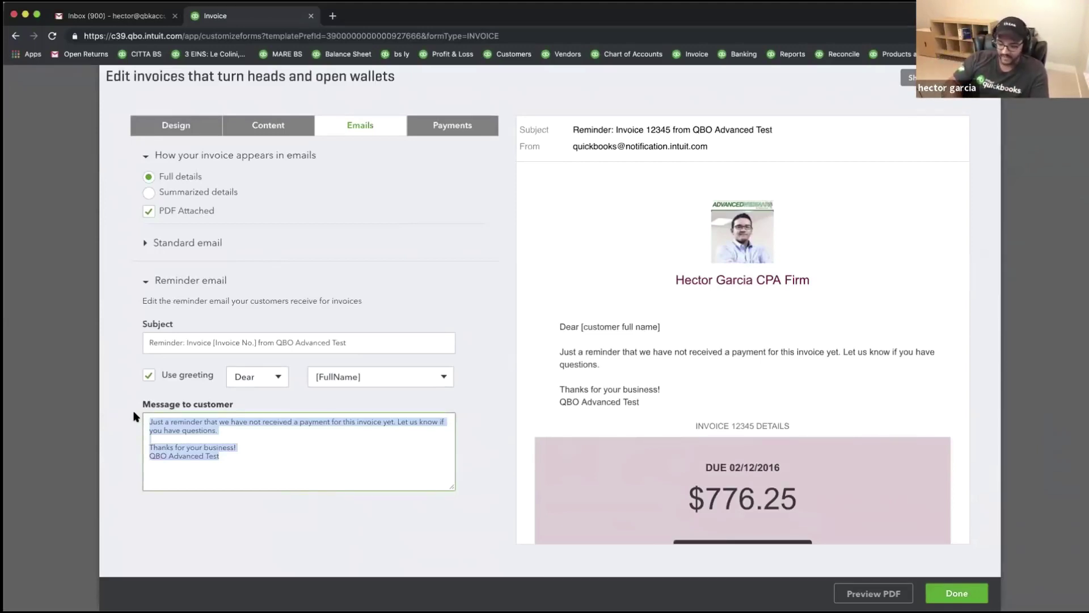
pyautogui.write('Hey, we ')
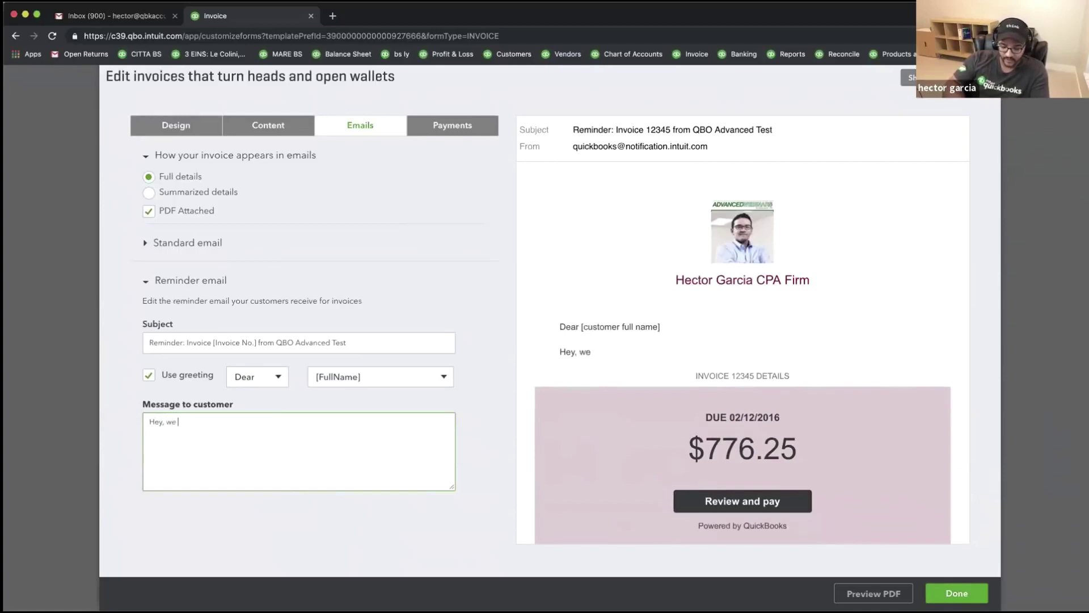
pyautogui.write('have not reco')
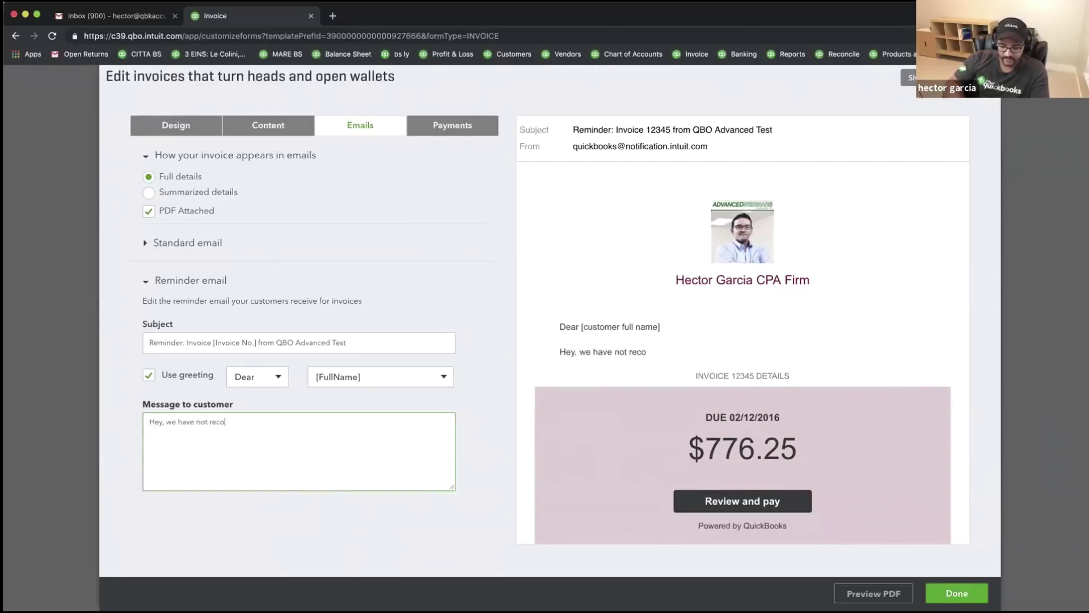
pyautogui.press('BackSpace')
pyautogui.write('ei')
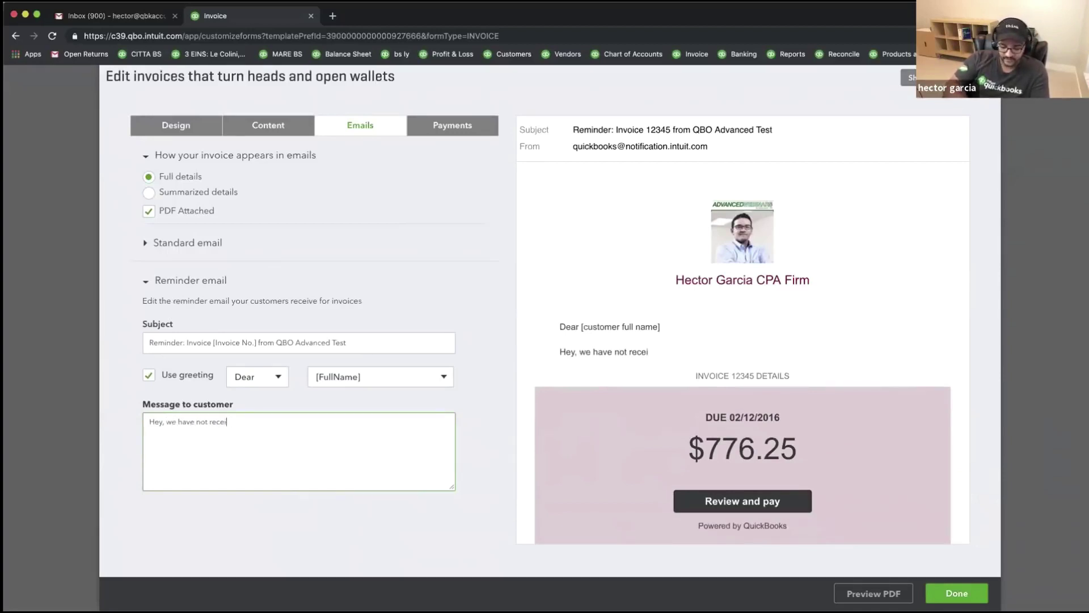
pyautogui.write('ved payment, plea')
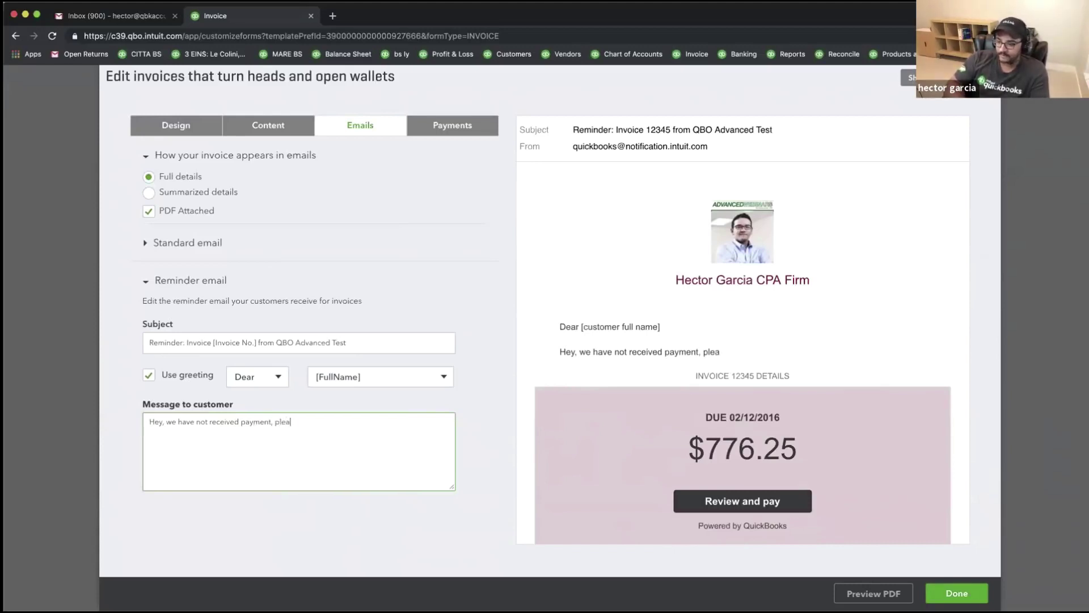
pyautogui.write('se pay')
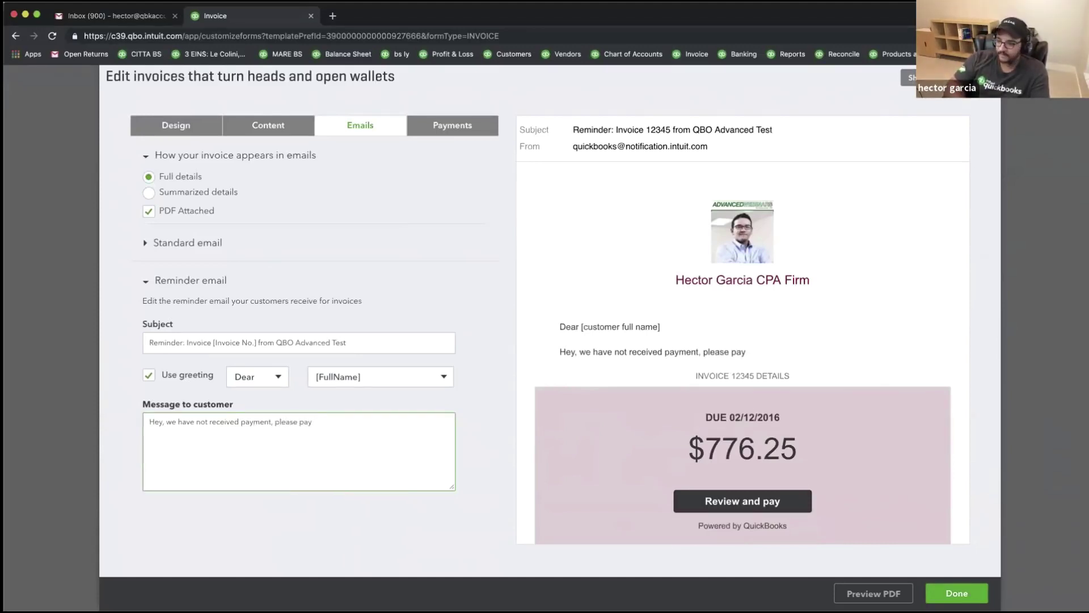
pyautogui.write(' ASAP or se')
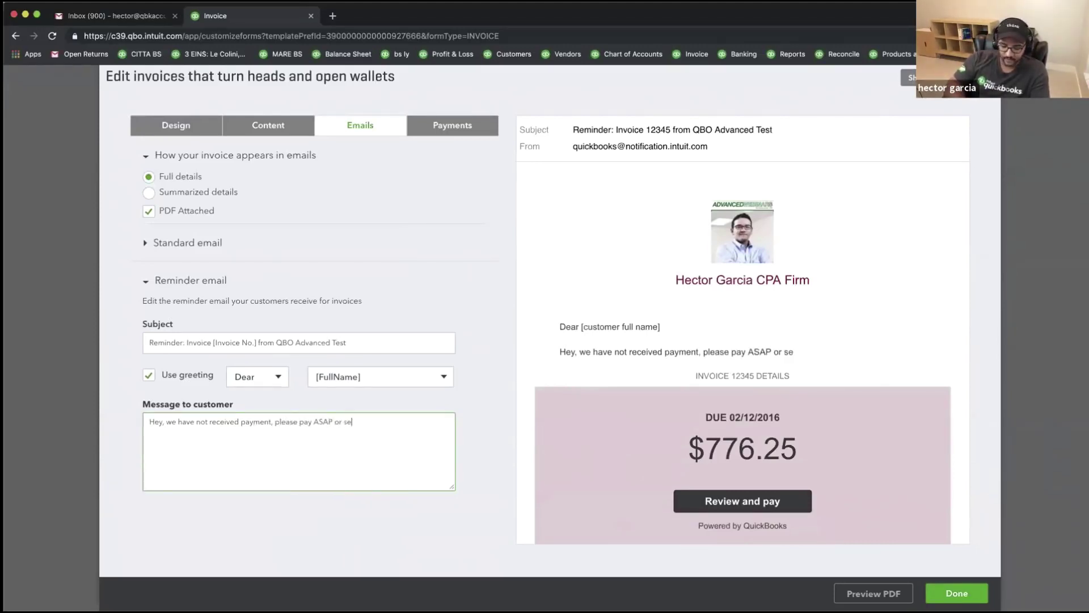
pyautogui.write('tup pauyment')
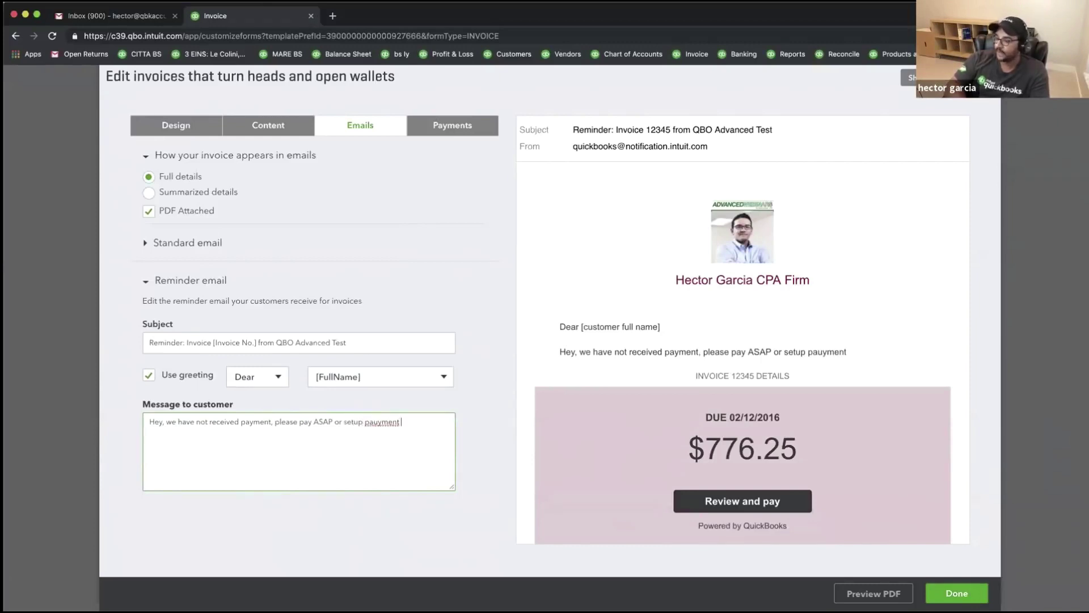
pyautogui.press('BackSpace')
pyautogui.press('BackSpace')
pyautogui.press('BackSpace')
pyautogui.press('BackSpace')
pyautogui.press('BackSpace')
pyautogui.write('a')
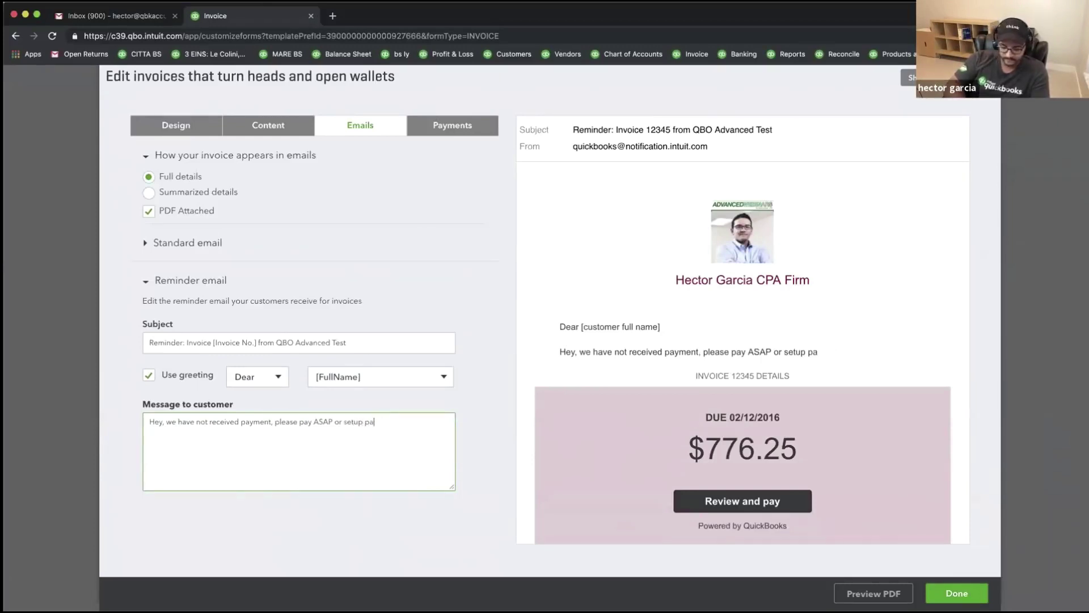
pyautogui.write('yment plan ')
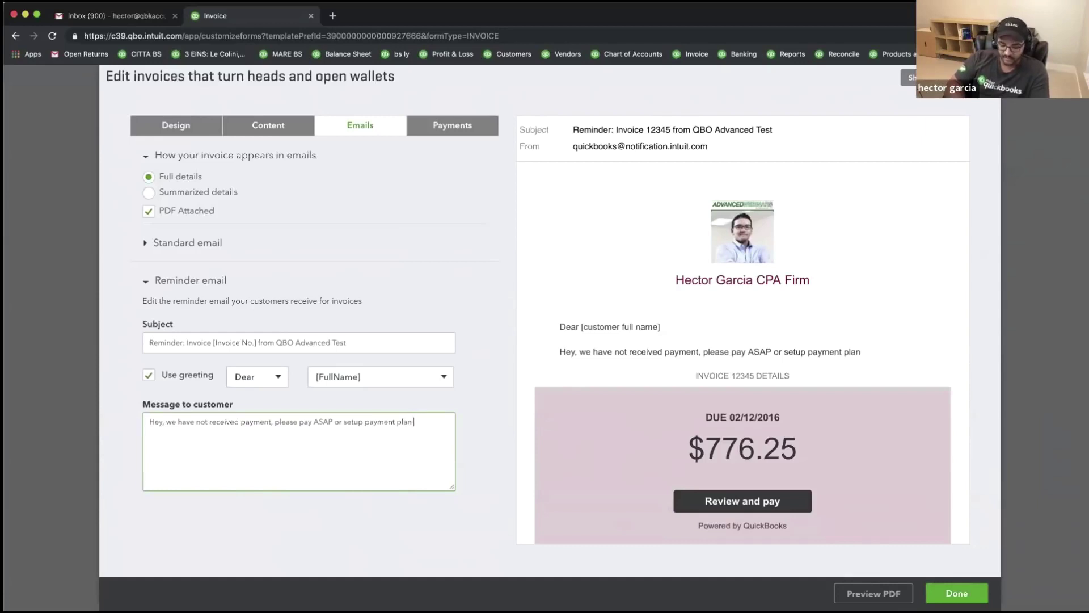
pyautogui.write('to avoid')
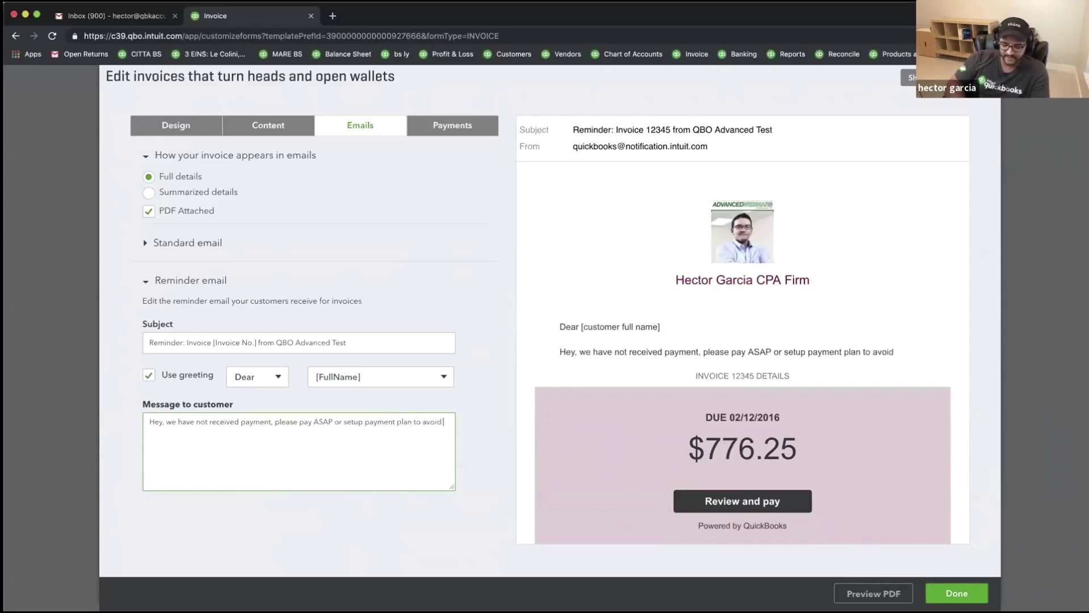
pyautogui.write(' collection')
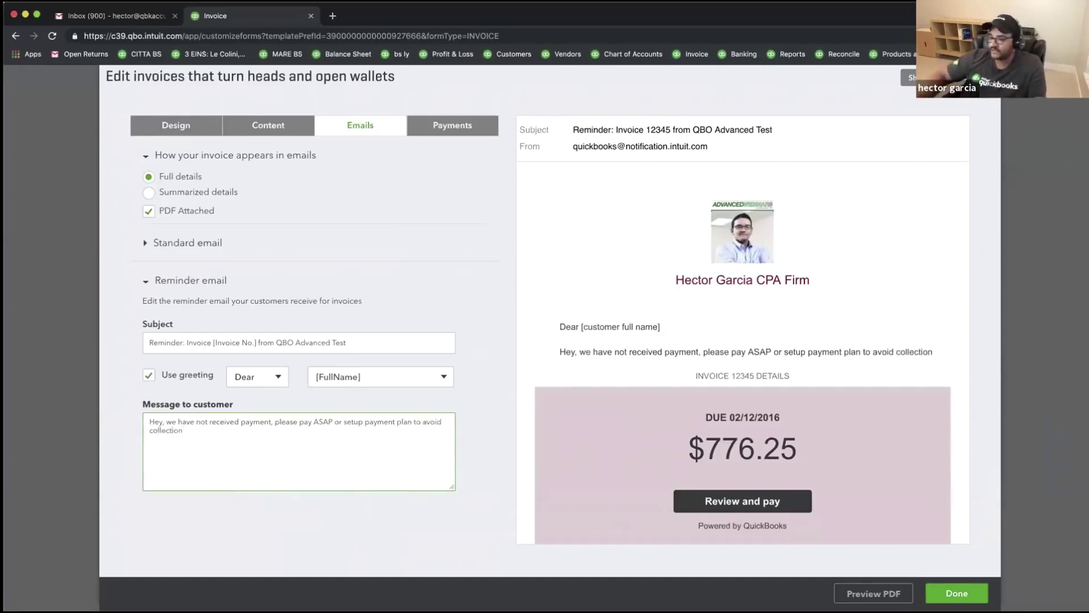
pyautogui.press('super+a')
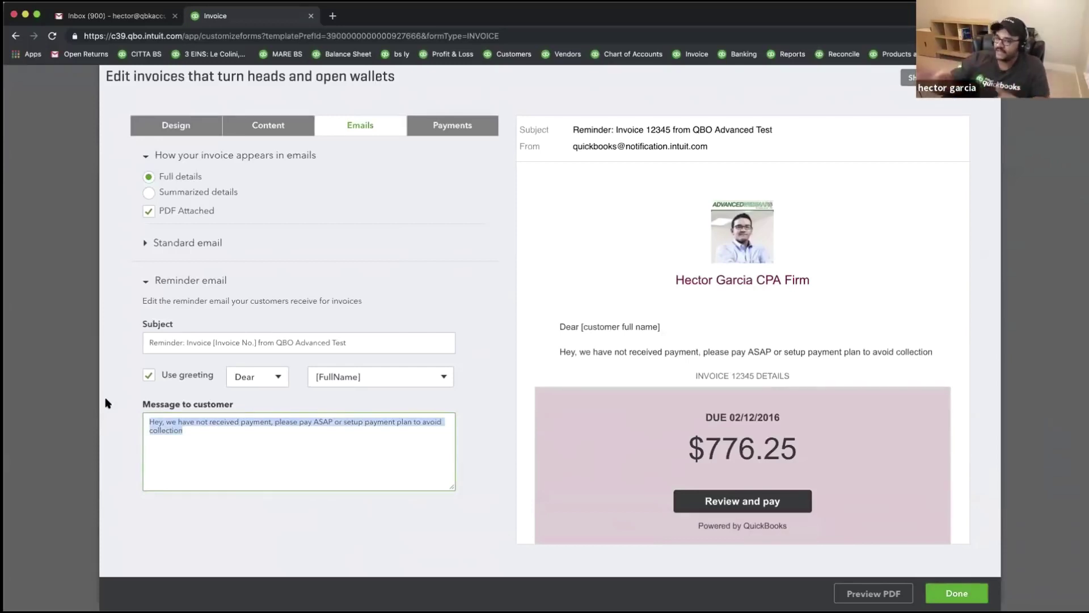
pyautogui.click(227, 440)
pyautogui.press('super+a')
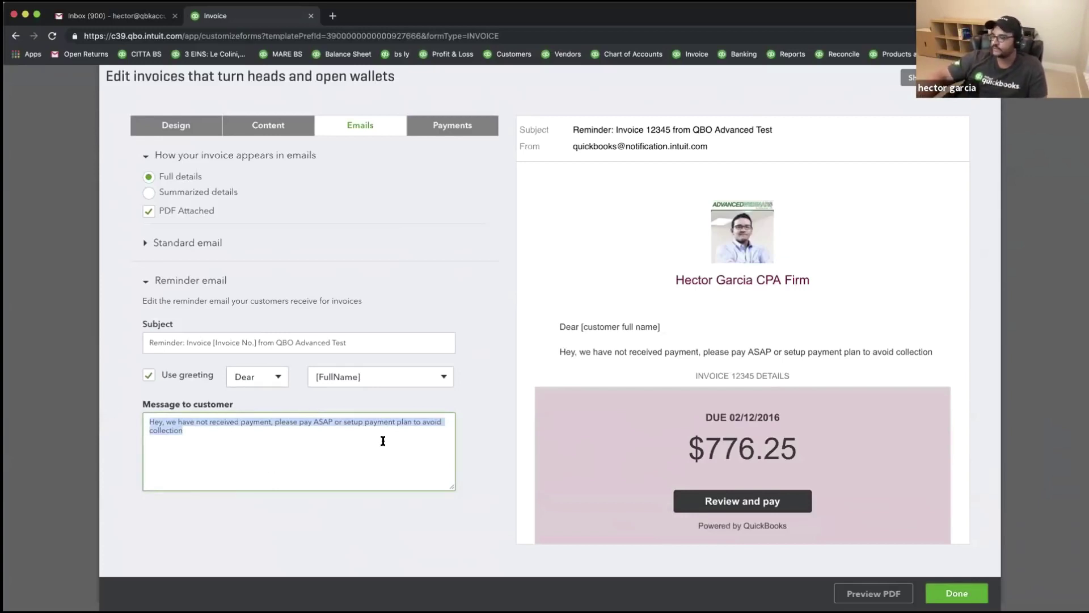
pyautogui.click(442, 123)
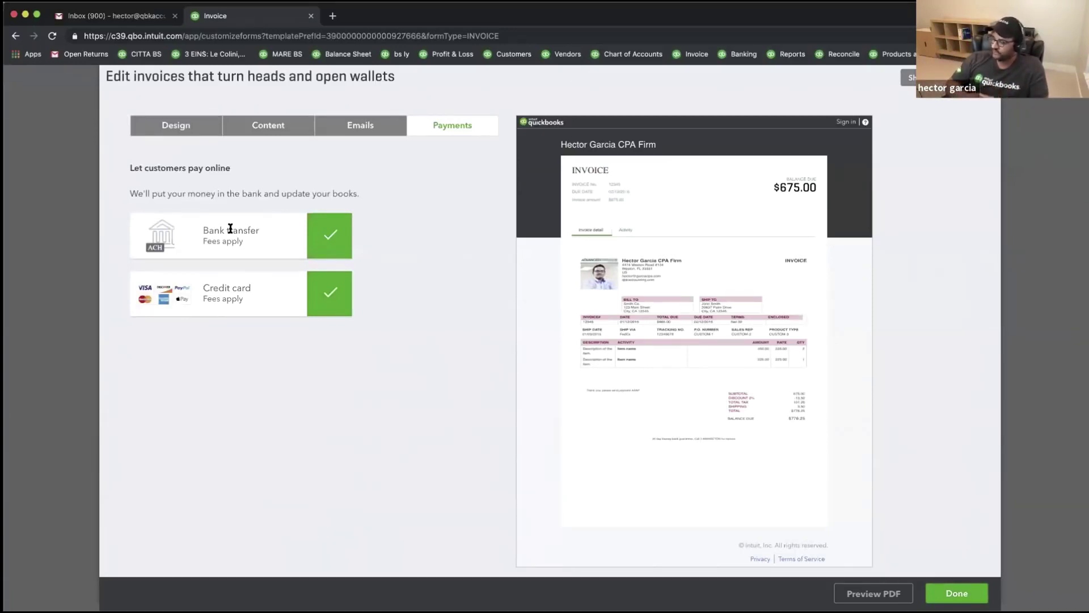
# Step: Toggle bank transfer and credit card payments off and back on, zooming in to check
pyautogui.click(321, 237)
pyautogui.click(322, 294)
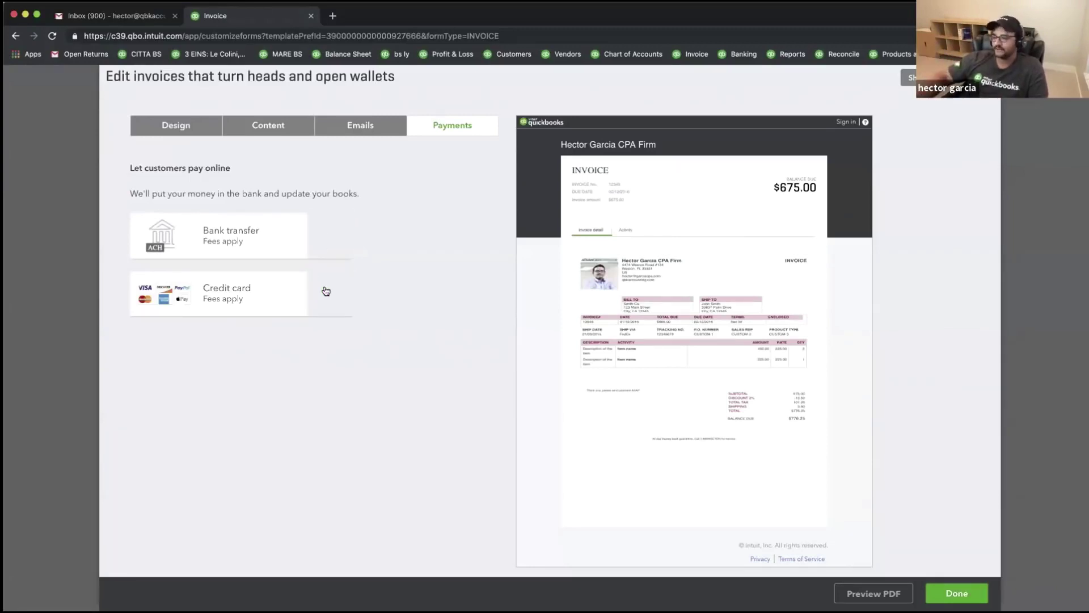
pyautogui.click(327, 291)
pyautogui.click(327, 235)
pyautogui.scroll(-1, 788, 208)
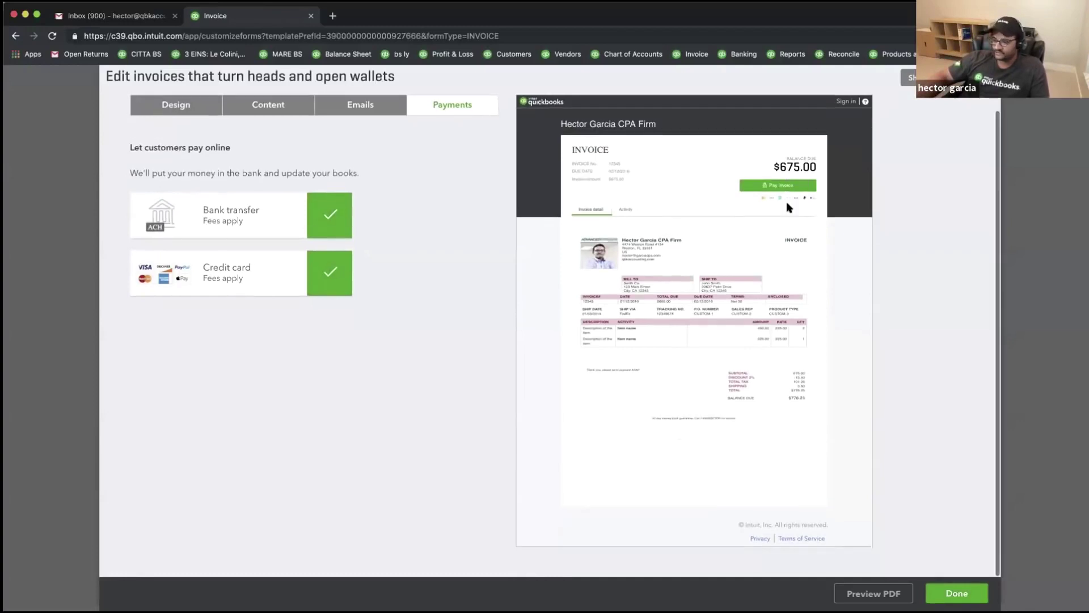
pyautogui.press('super+equal')
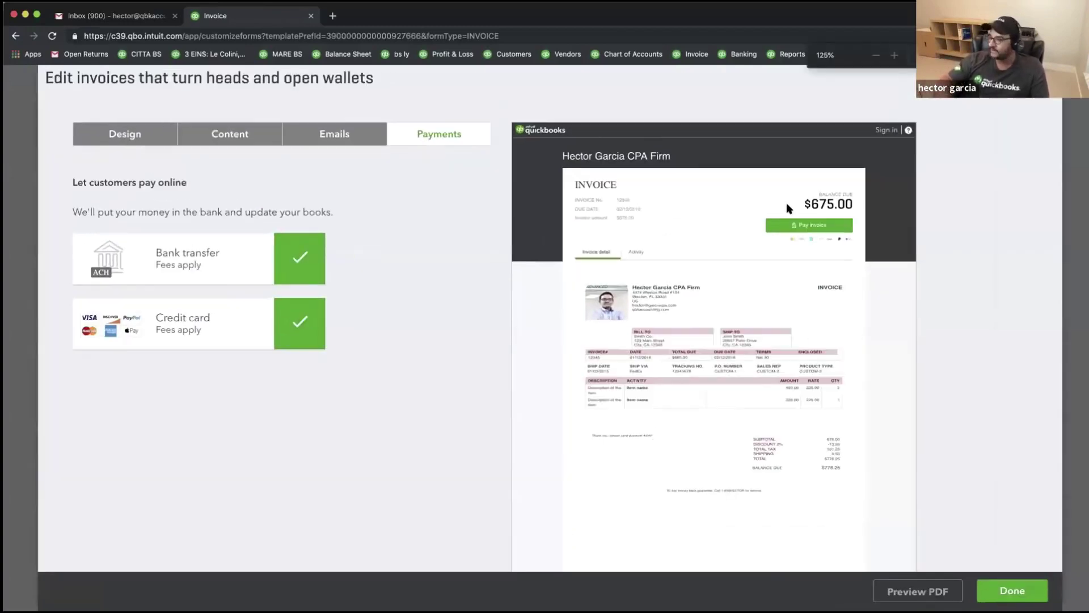
pyautogui.press('super+equal')
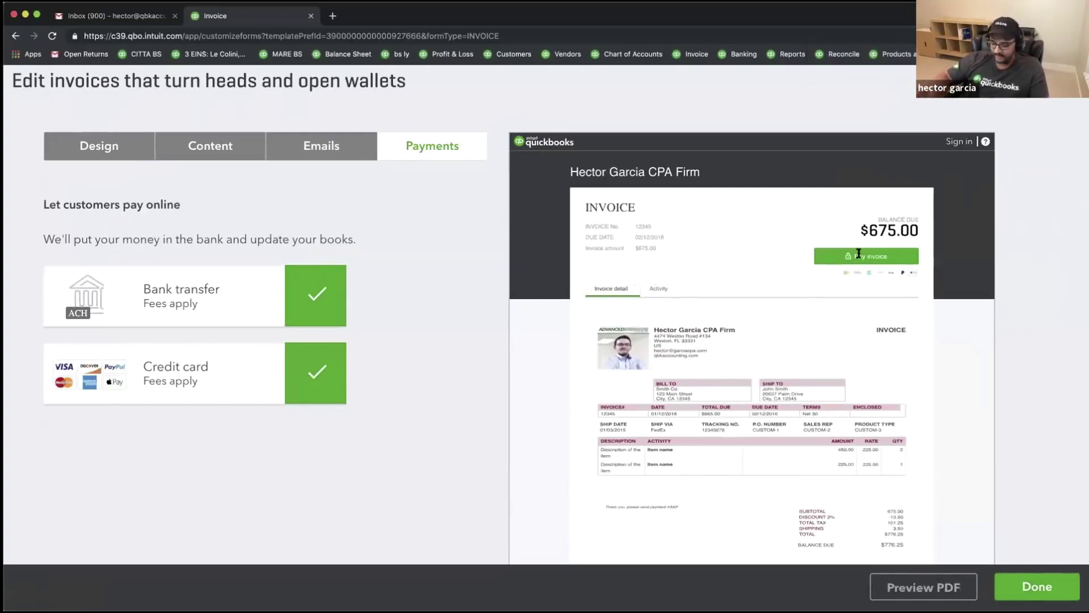
pyautogui.press('super+equal')
pyautogui.press('super+equal')
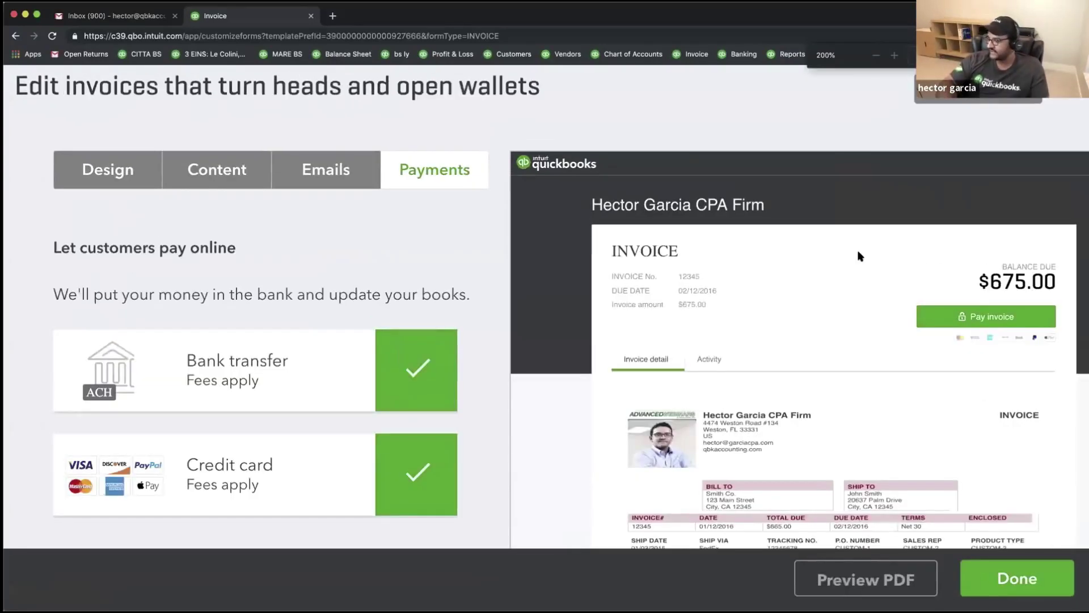
pyautogui.click(423, 367)
pyautogui.click(414, 456)
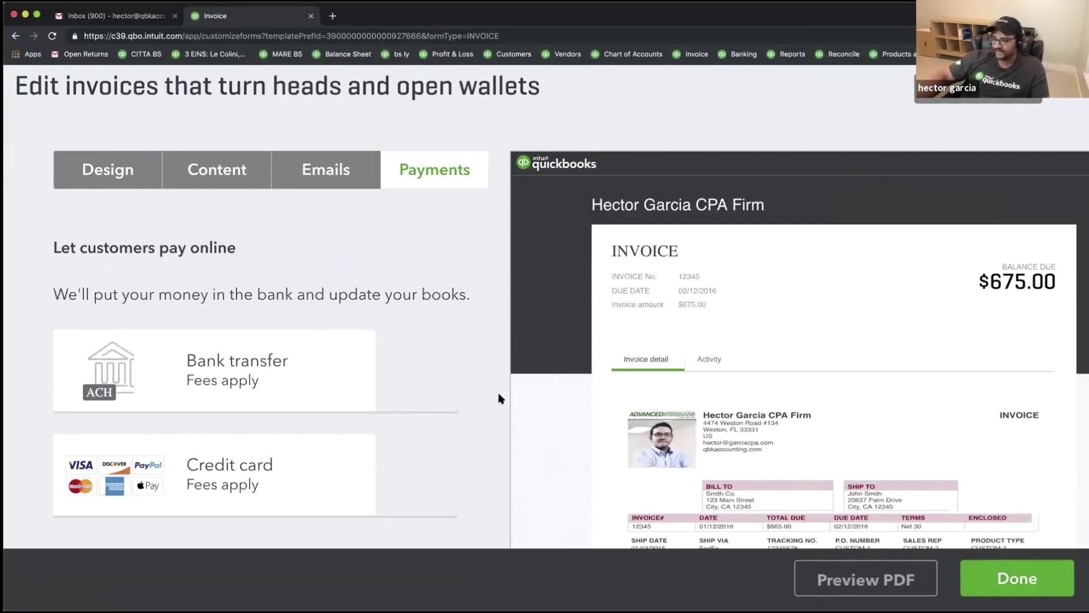
pyautogui.click(417, 472)
pyautogui.click(418, 372)
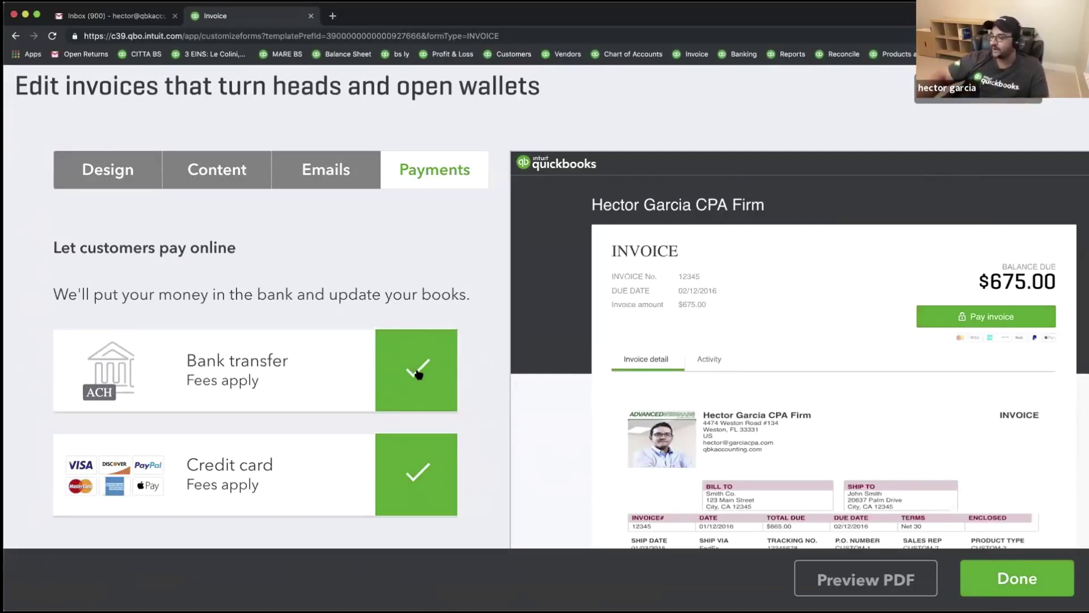
# Step: Generate a PDF preview of the invoice with both online payment options enabled
pyautogui.click(430, 483)
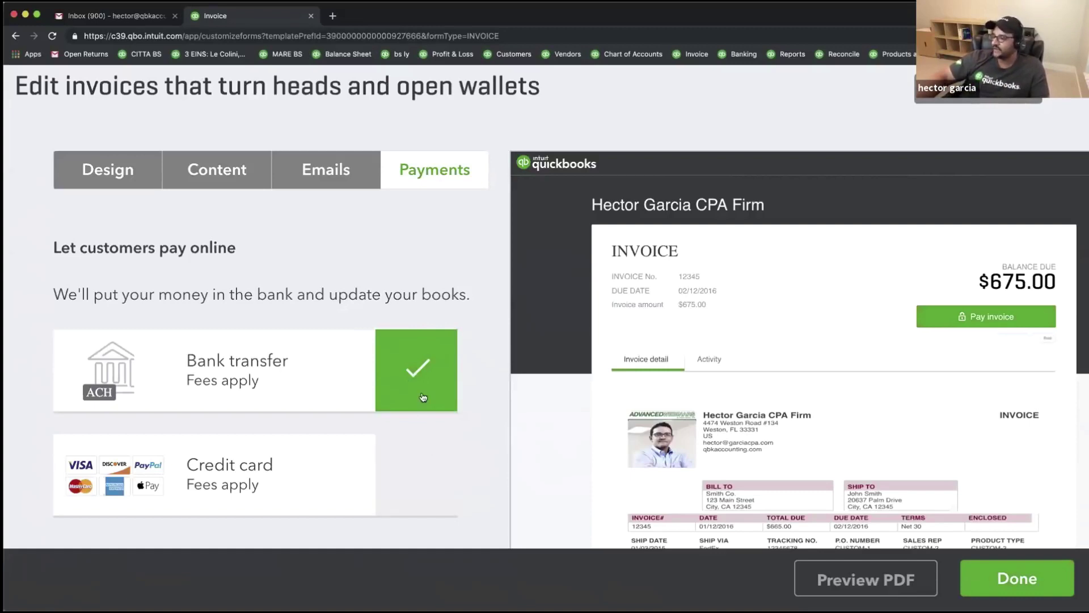
pyautogui.click(423, 397)
pyautogui.click(418, 462)
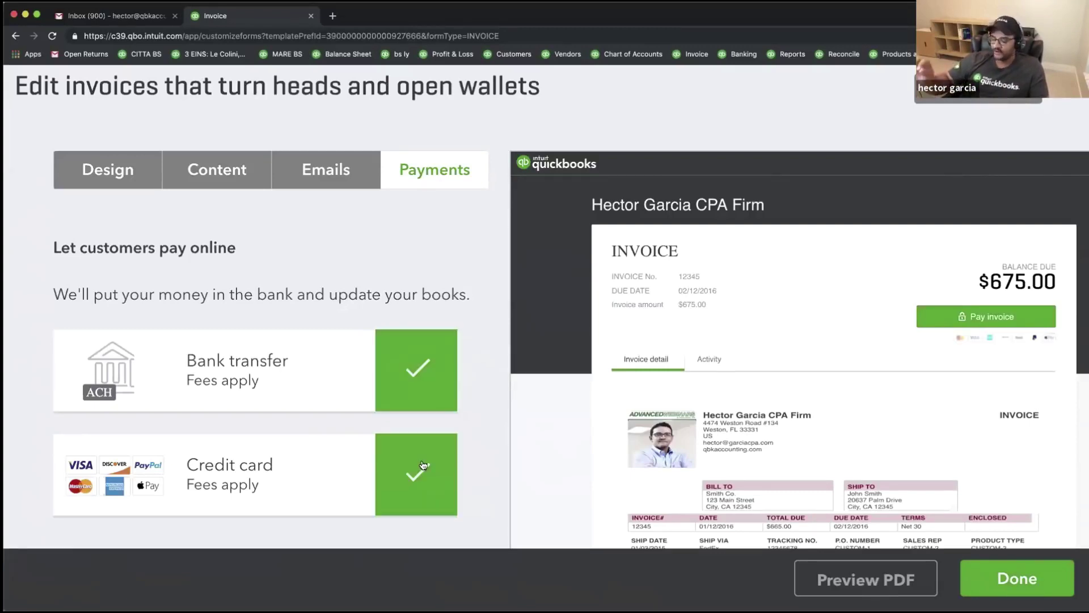
pyautogui.press('super+minus')
pyautogui.press('super+minus')
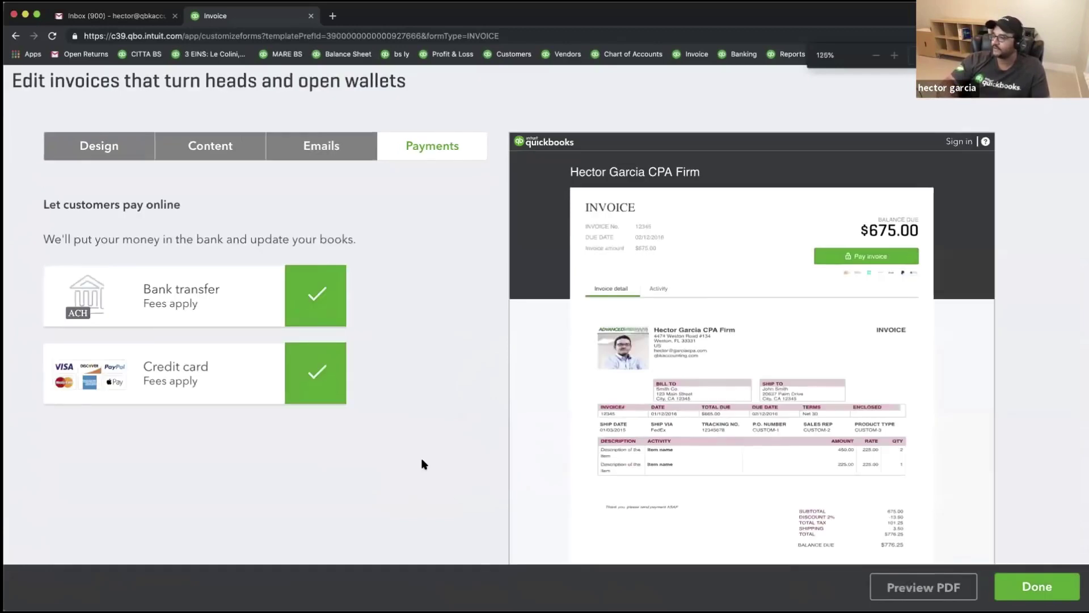
pyautogui.press('super+plus')
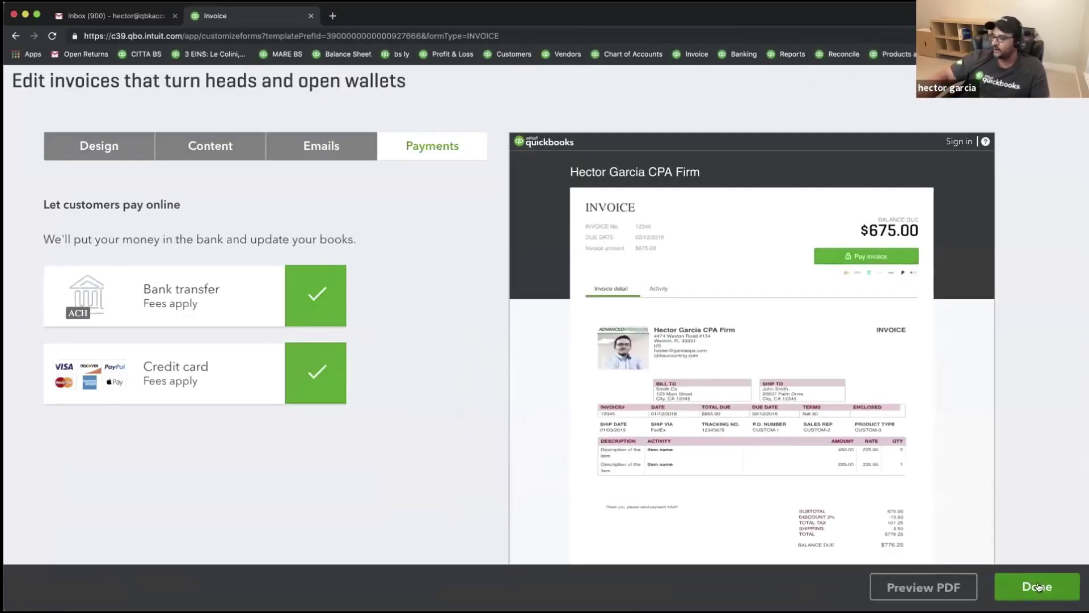
pyautogui.click(944, 589)
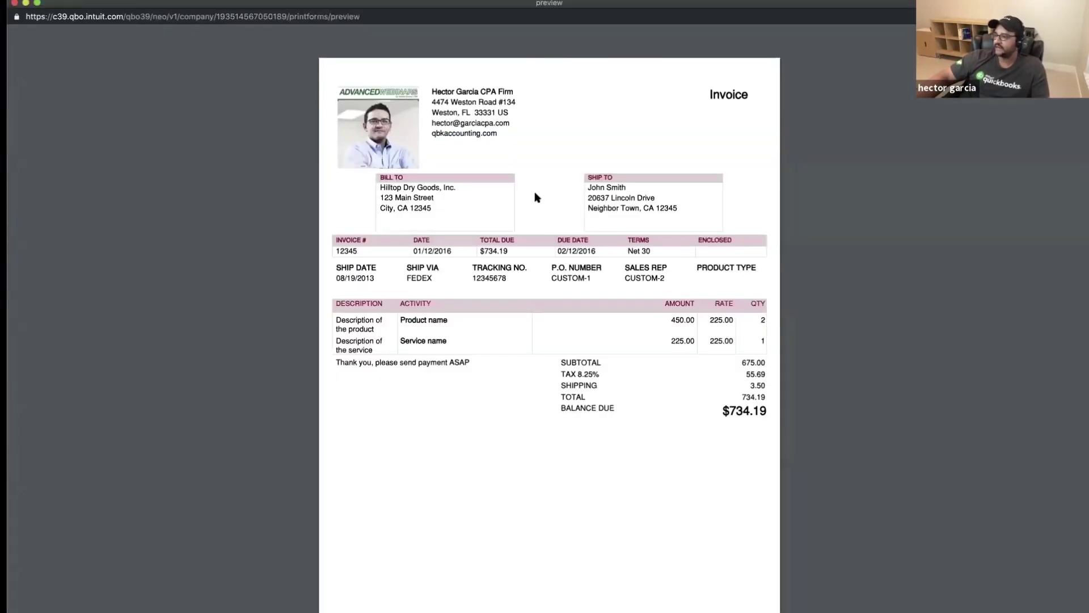
pyautogui.scroll(-2, 558, 302)
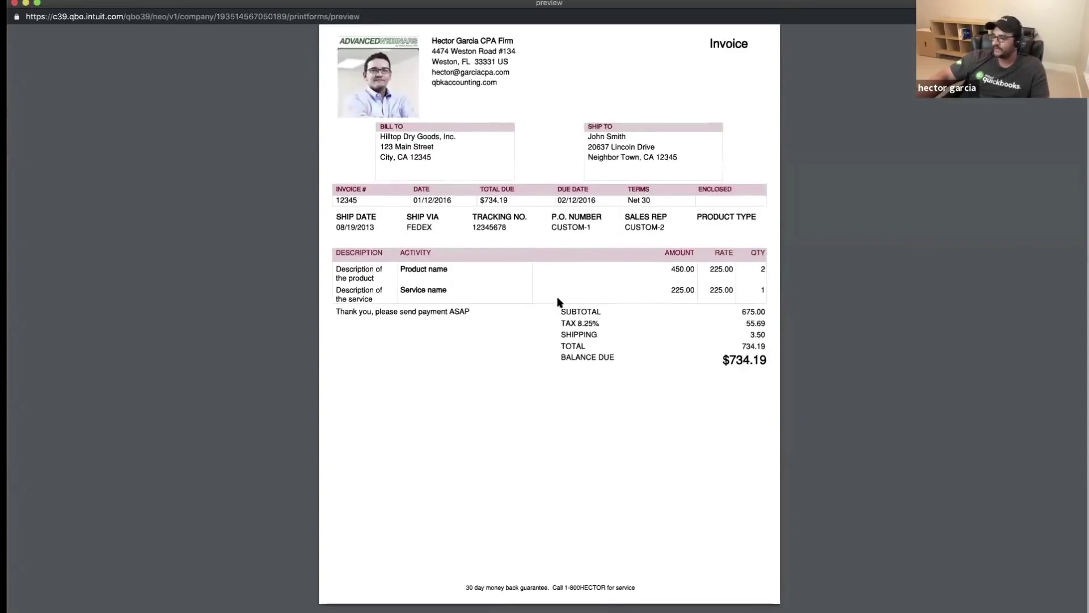
pyautogui.moveTo(470, 597); pyautogui.dragTo(645, 598)
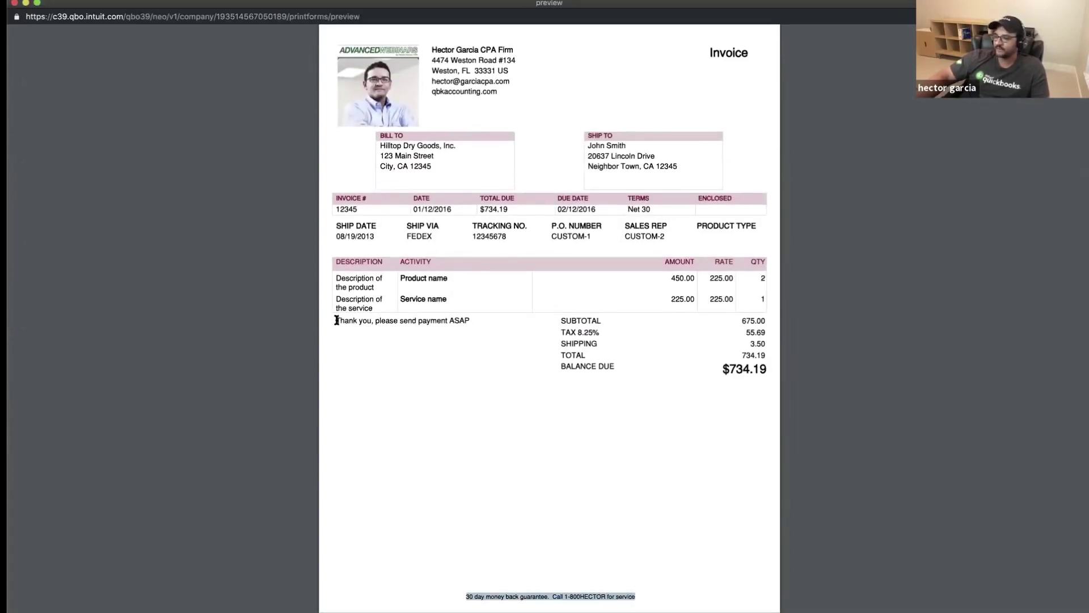
pyautogui.moveTo(337, 320); pyautogui.dragTo(472, 320)
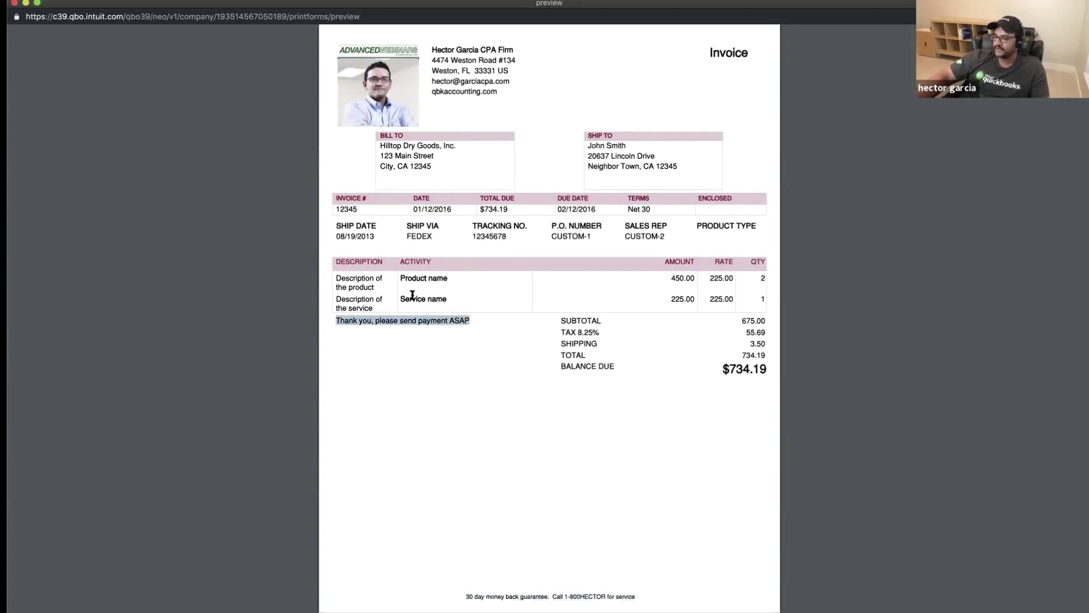
pyautogui.moveTo(343, 278); pyautogui.dragTo(442, 282)
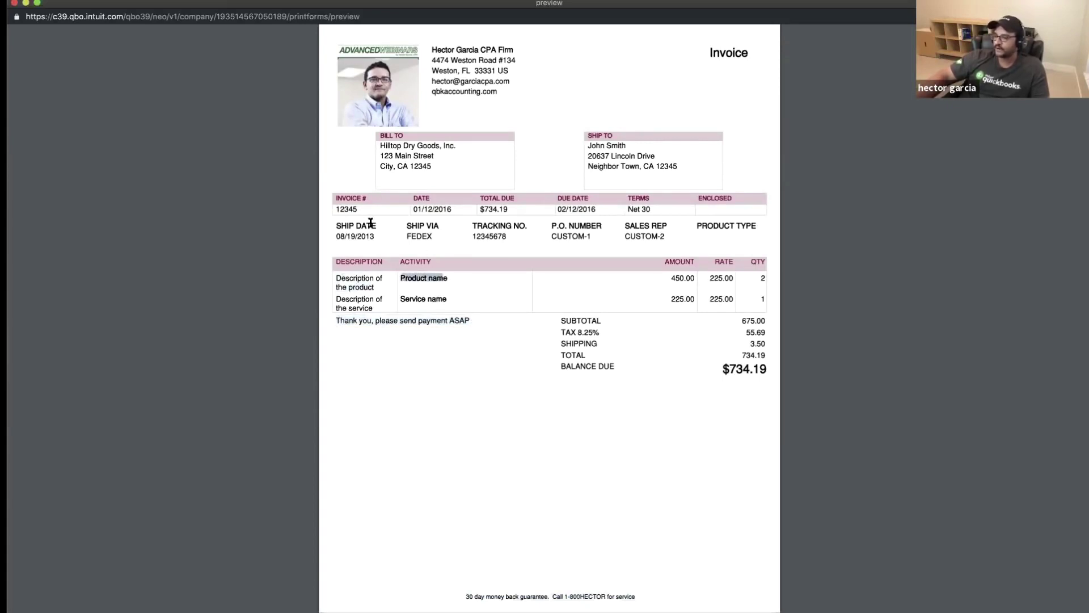
pyautogui.moveTo(355, 225); pyautogui.dragTo(750, 238)
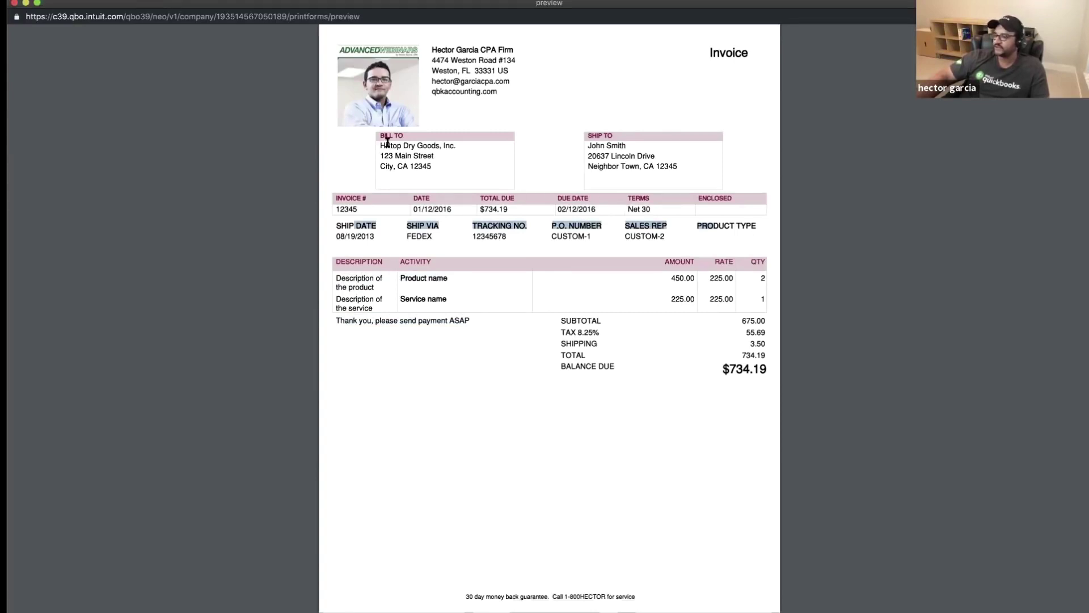
pyautogui.moveTo(387, 143); pyautogui.dragTo(484, 173)
pyautogui.moveTo(603, 143); pyautogui.dragTo(652, 176)
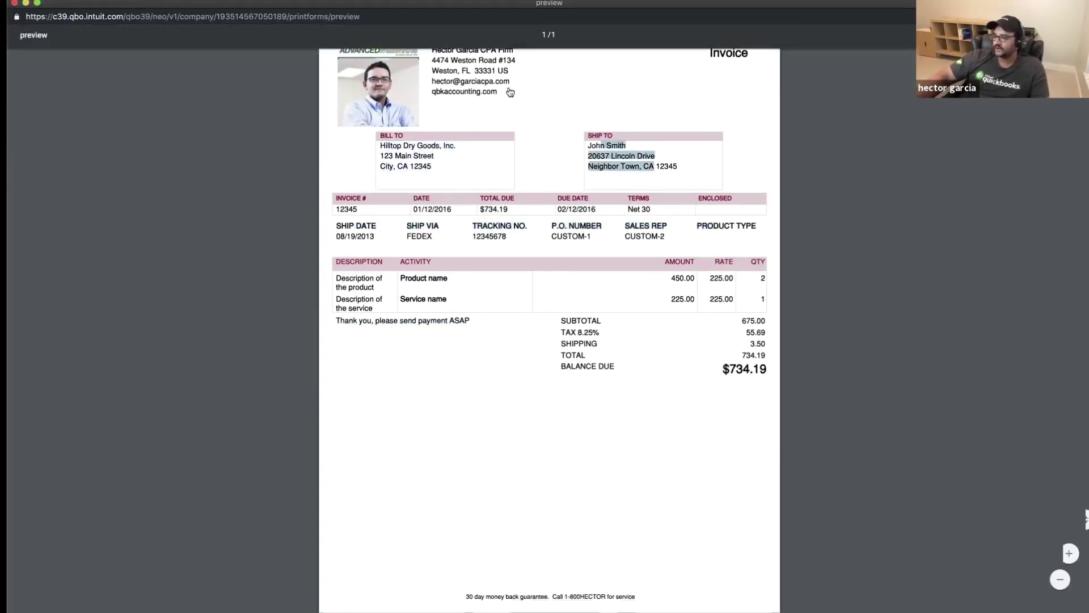
pyautogui.click(448, 65)
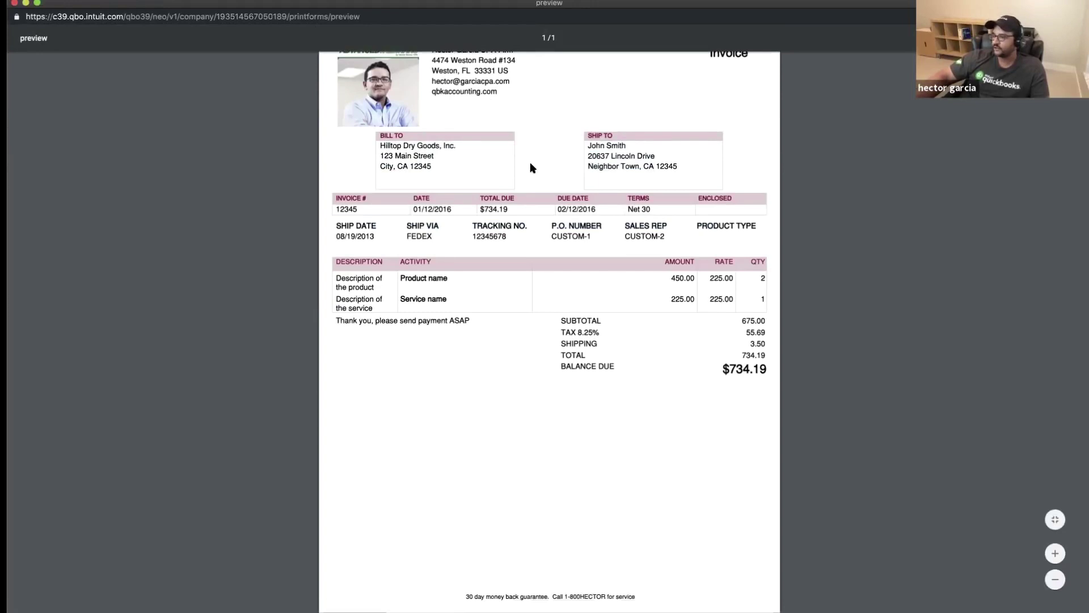
pyautogui.moveTo(644, 324); pyautogui.dragTo(445, 250)
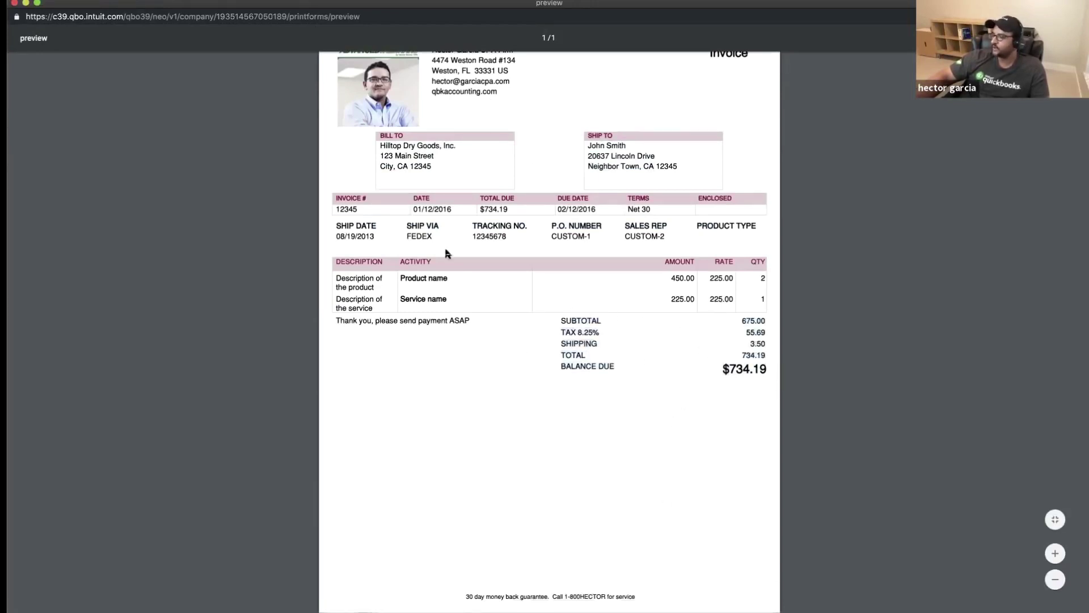
pyautogui.scroll(2, 564, 255)
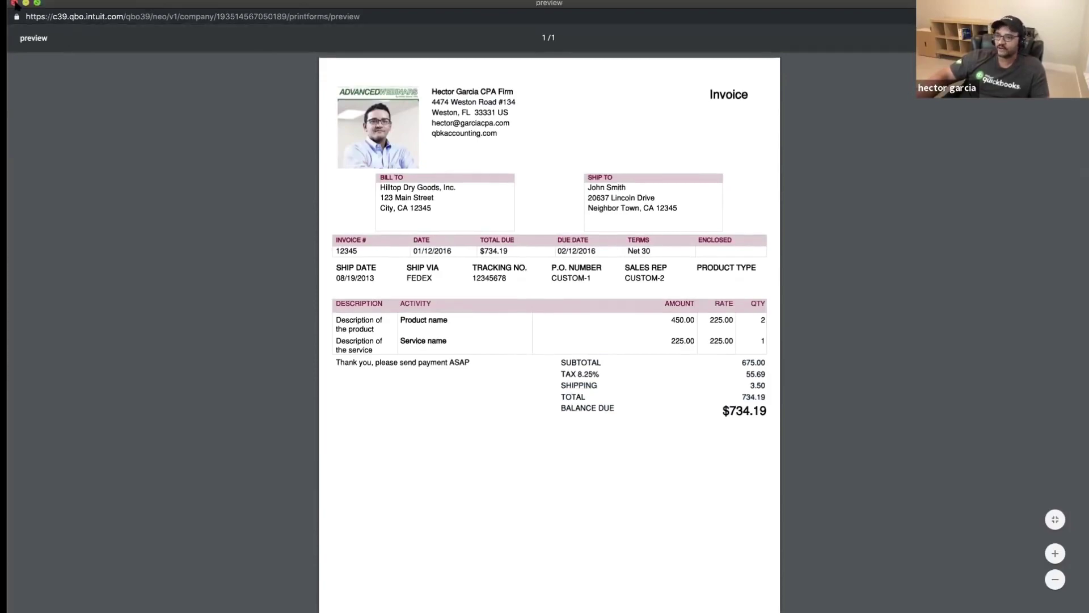
pyautogui.click(14, 3)
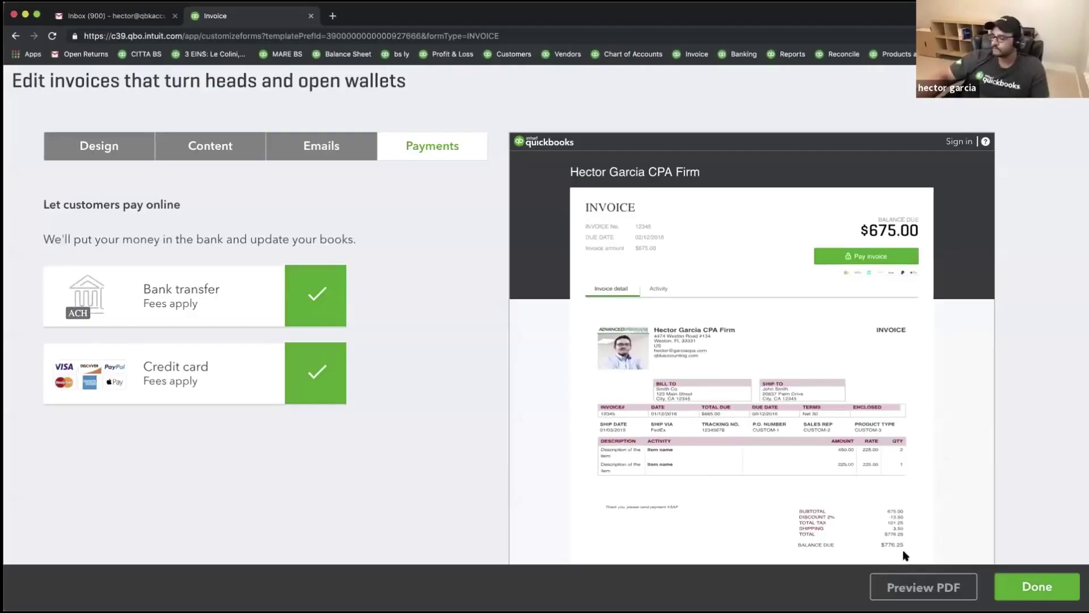
# Step: Back on the invoice form, choose the customer and turn off card and bank transfer payments
pyautogui.click(1054, 584)
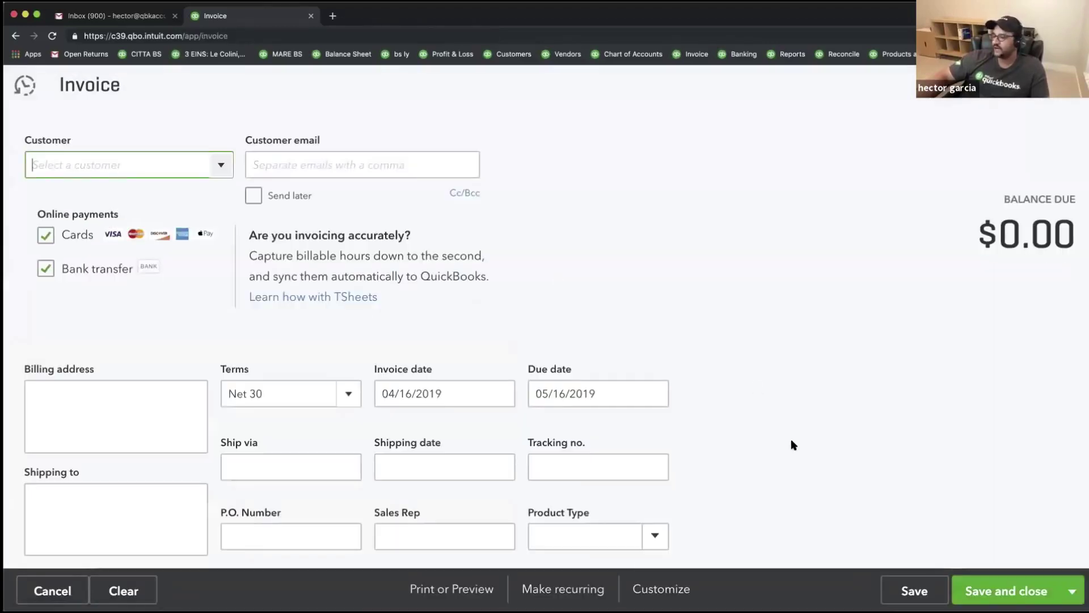
pyautogui.scroll(-2, 810, 370)
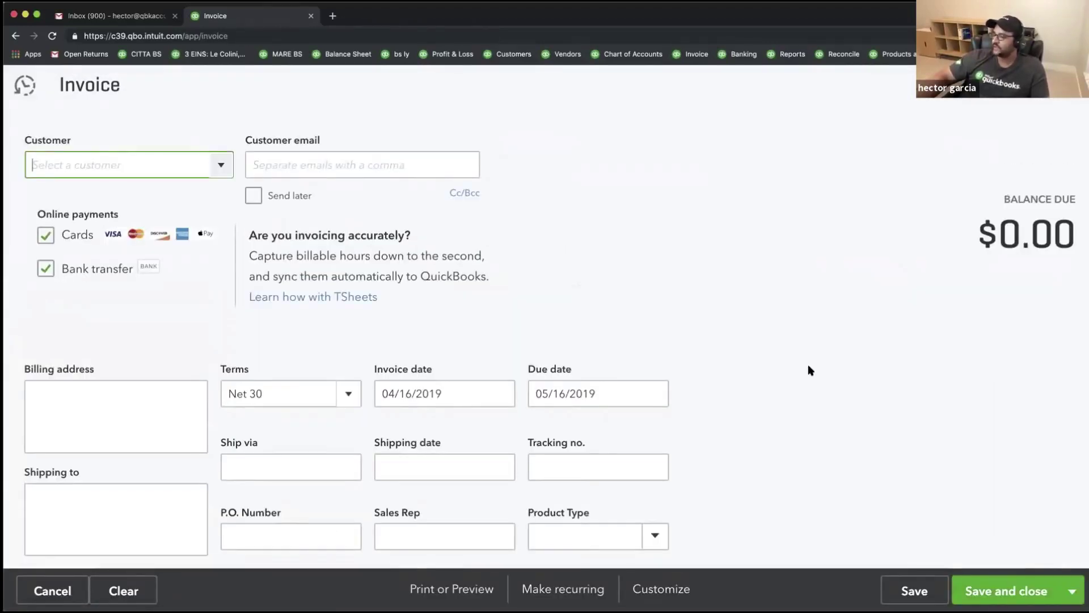
pyautogui.press('super+minus')
pyautogui.press('super+minus')
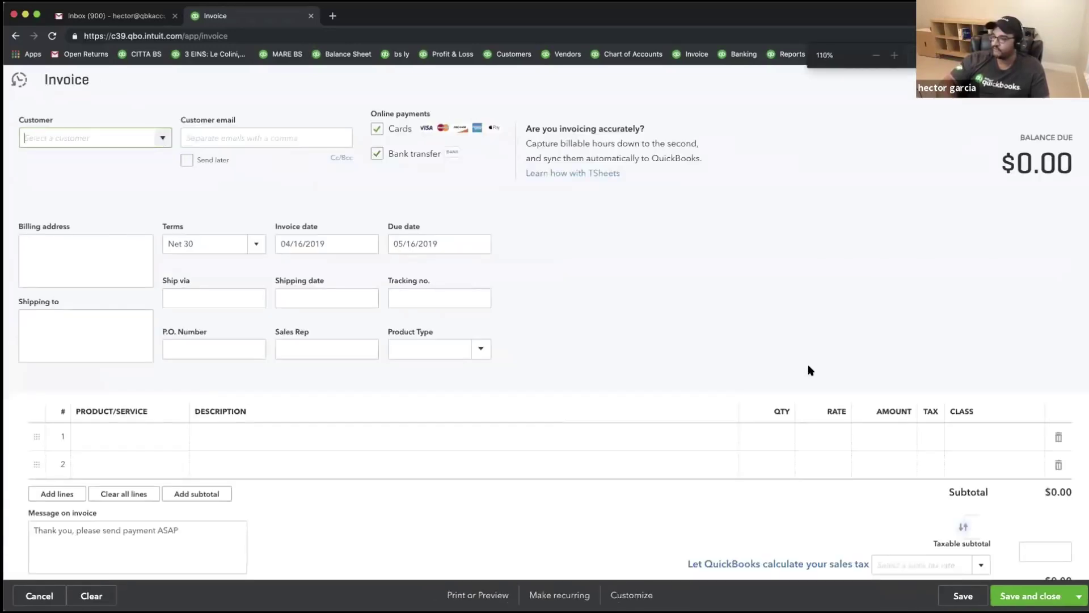
pyautogui.press('super+equal')
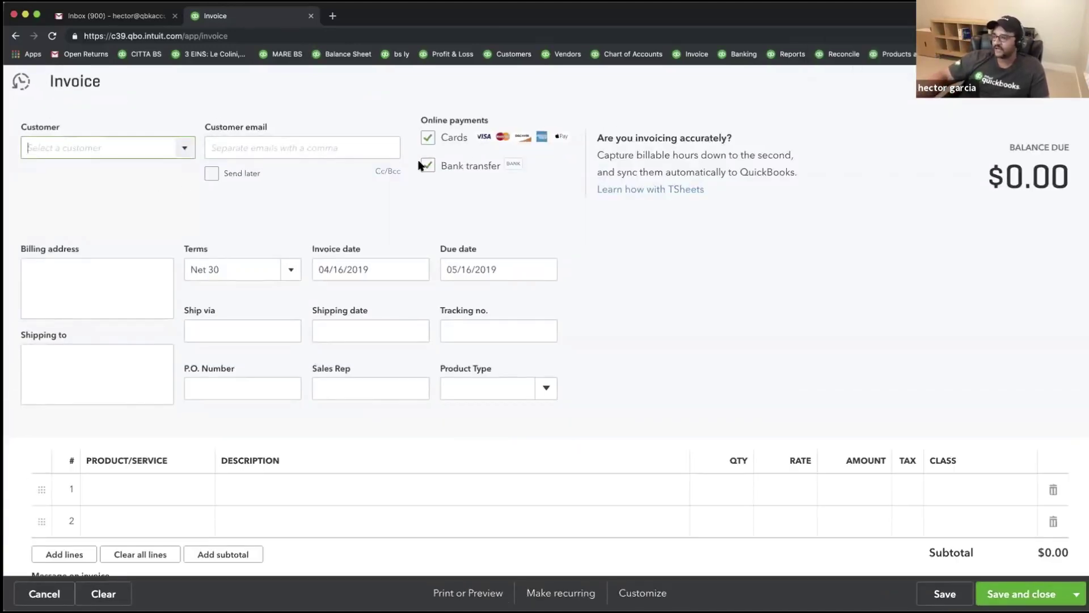
pyautogui.click(99, 146)
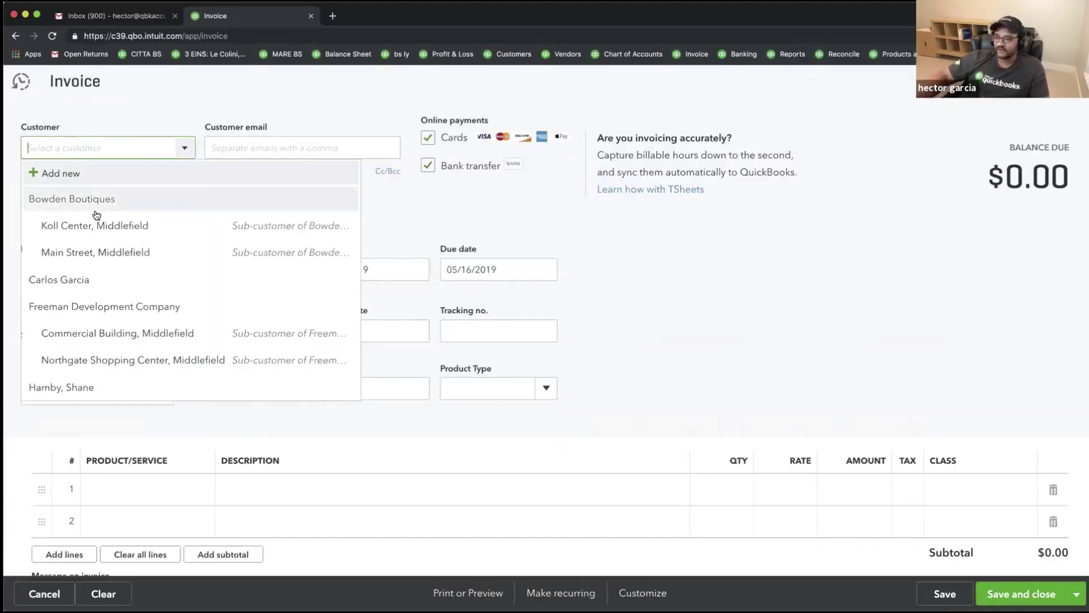
pyautogui.click(87, 284)
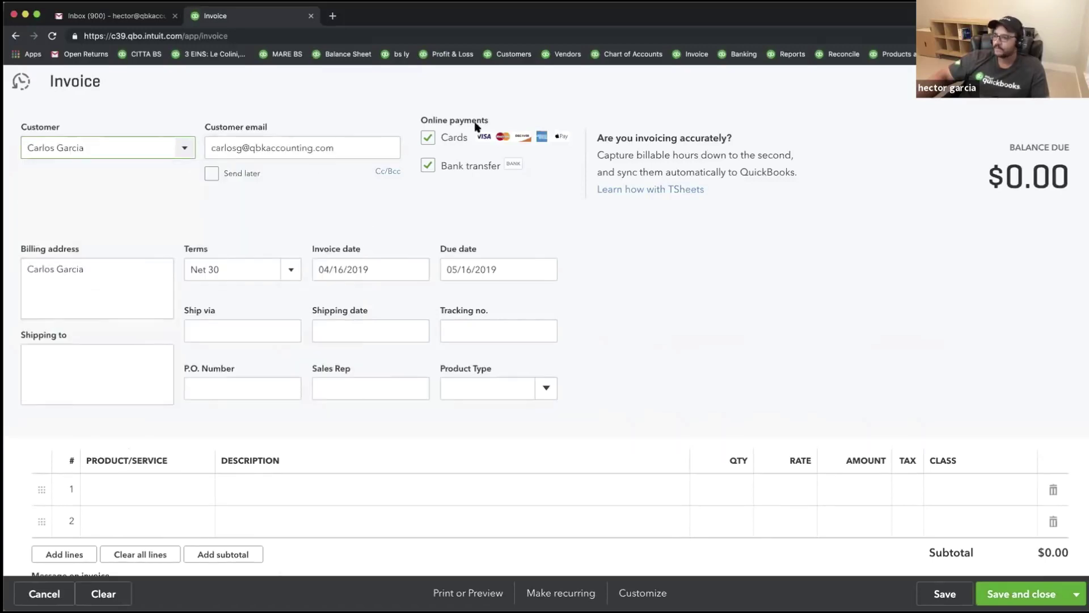
pyautogui.click(428, 138)
pyautogui.click(428, 165)
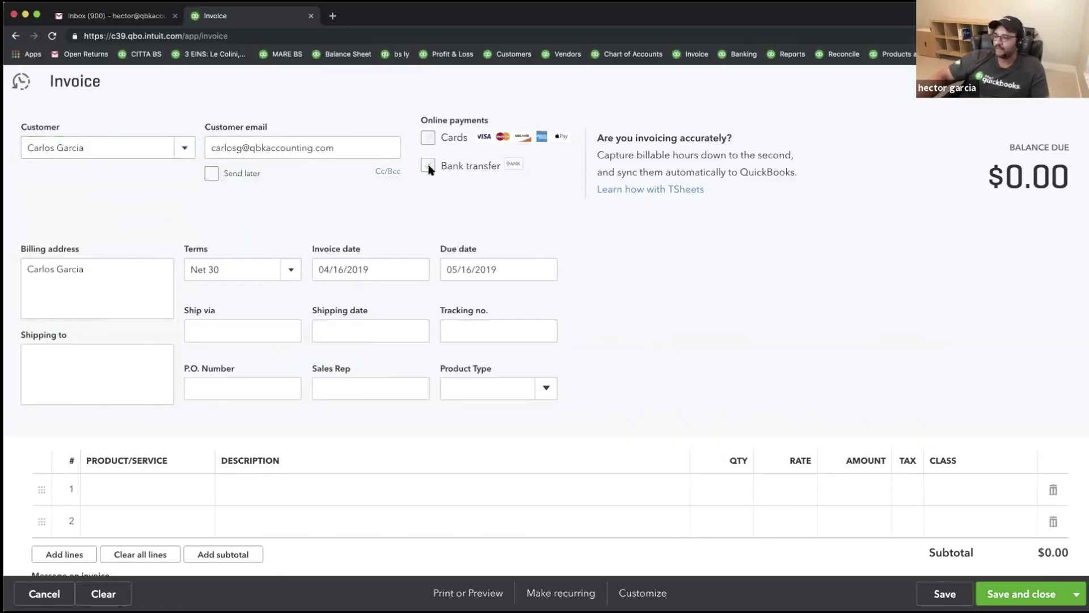
# Step: Add an Accounting Service line item with an amount of 1,500
pyautogui.click(198, 500)
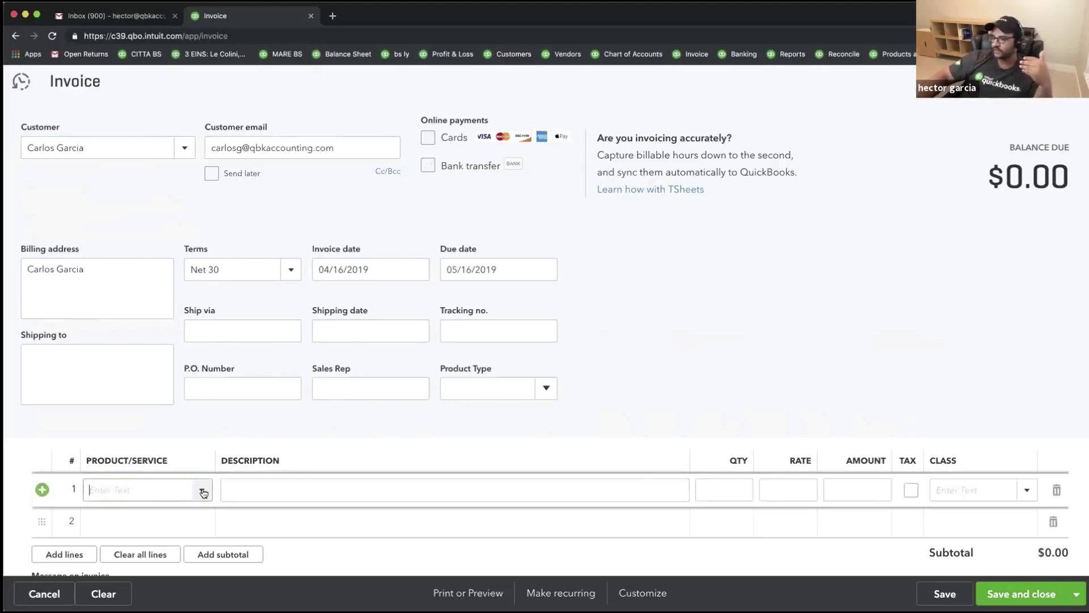
pyautogui.click(202, 492)
pyautogui.click(151, 279)
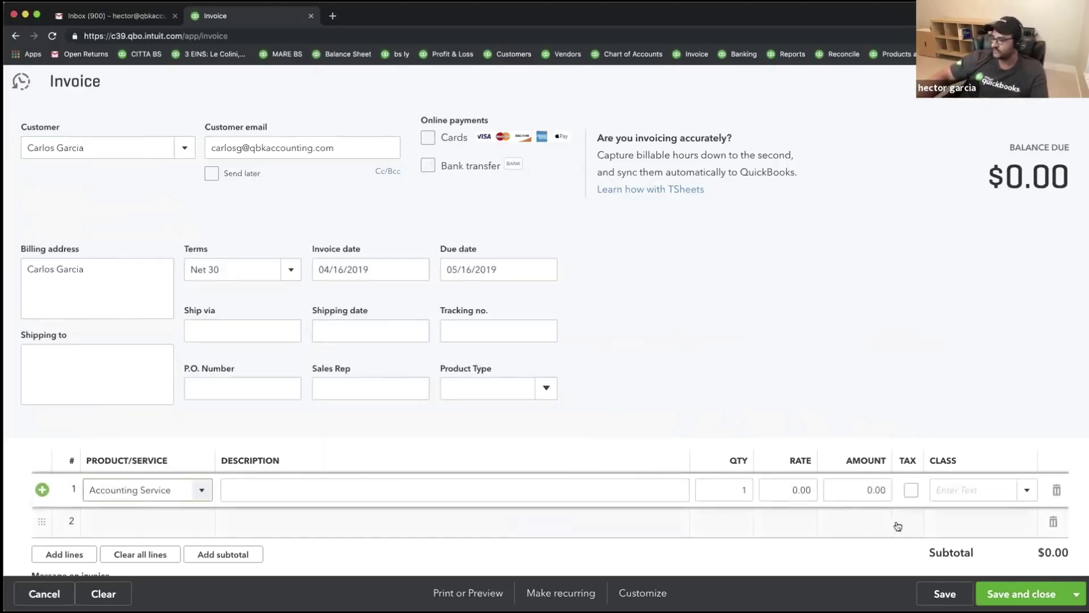
pyautogui.click(856, 489)
pyautogui.write('1500')
pyautogui.press('Tab')
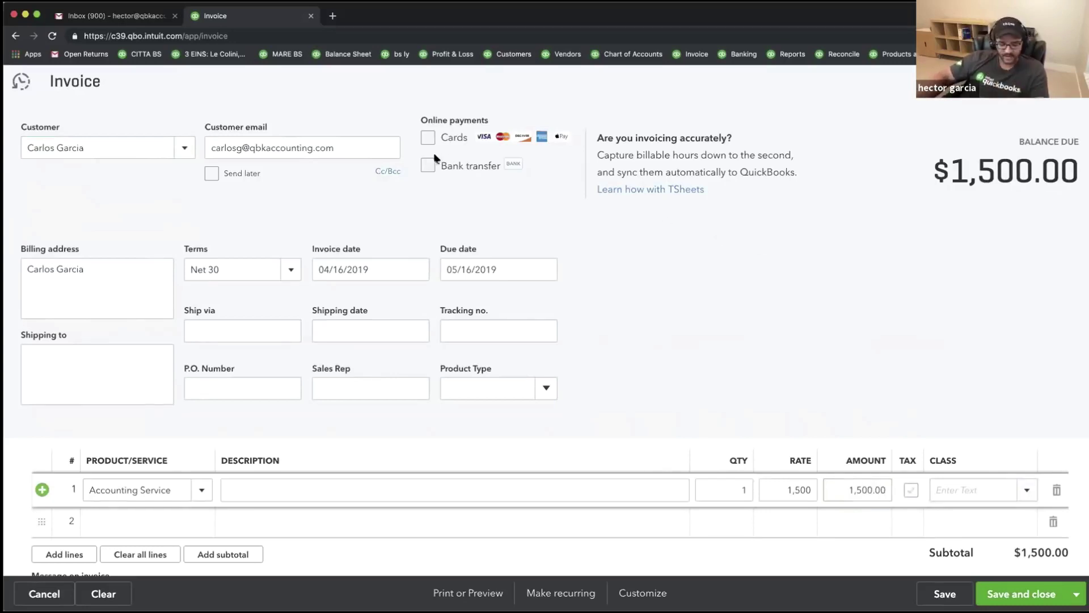
# Step: Review the finished invoice and open the menu beside Save and close
pyautogui.scroll(-3, 434, 153)
pyautogui.scroll(3, 436, 153)
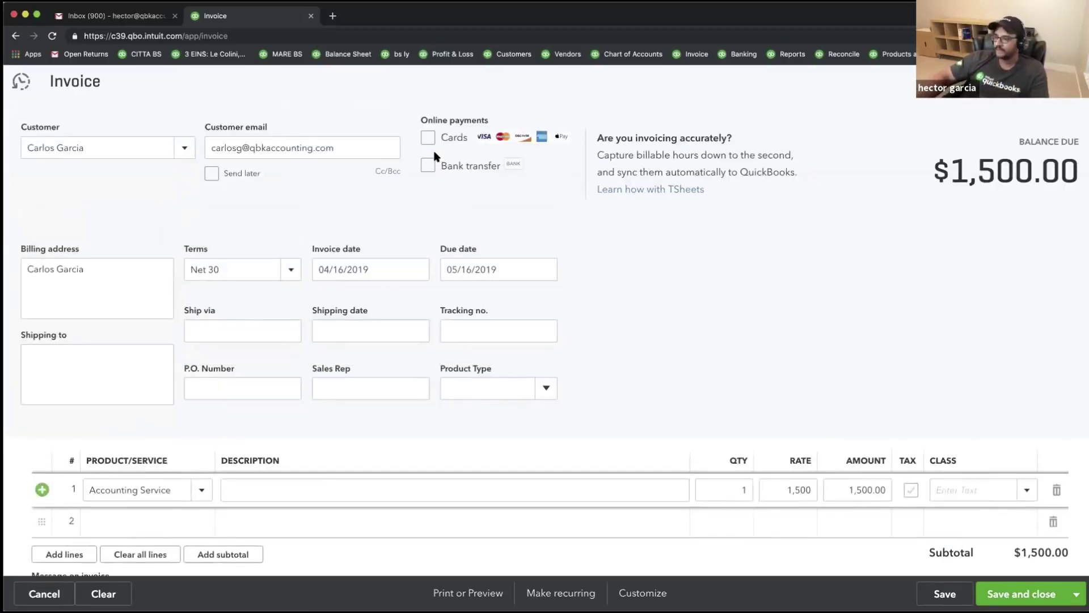
pyautogui.scroll(-3, 435, 154)
pyautogui.scroll(-3, 440, 156)
pyautogui.scroll(5, 441, 156)
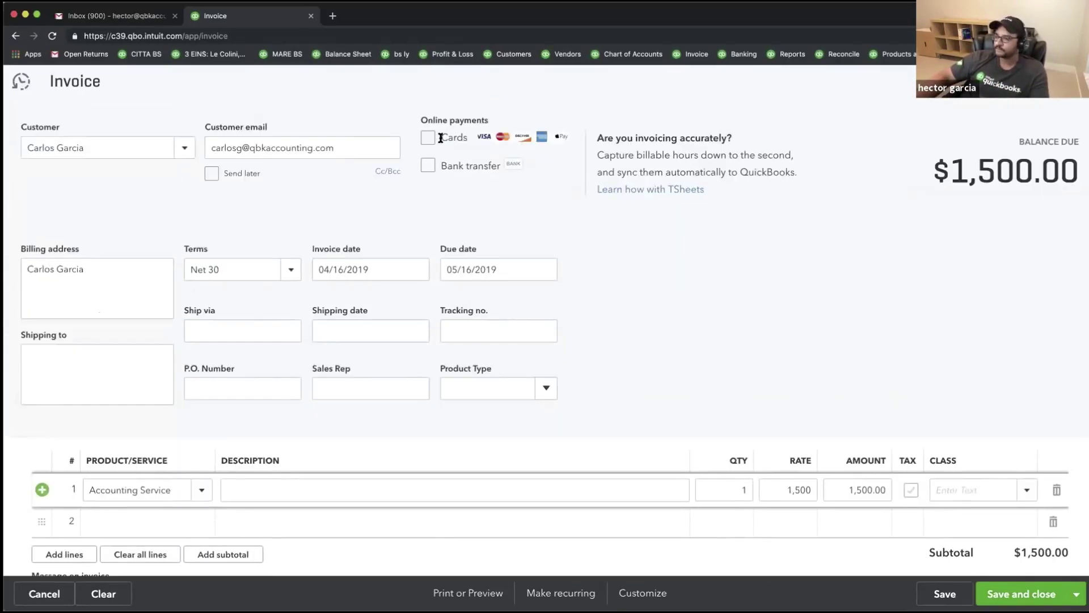
pyautogui.moveTo(449, 137); pyautogui.dragTo(497, 175)
pyautogui.moveTo(423, 113); pyautogui.dragTo(483, 118)
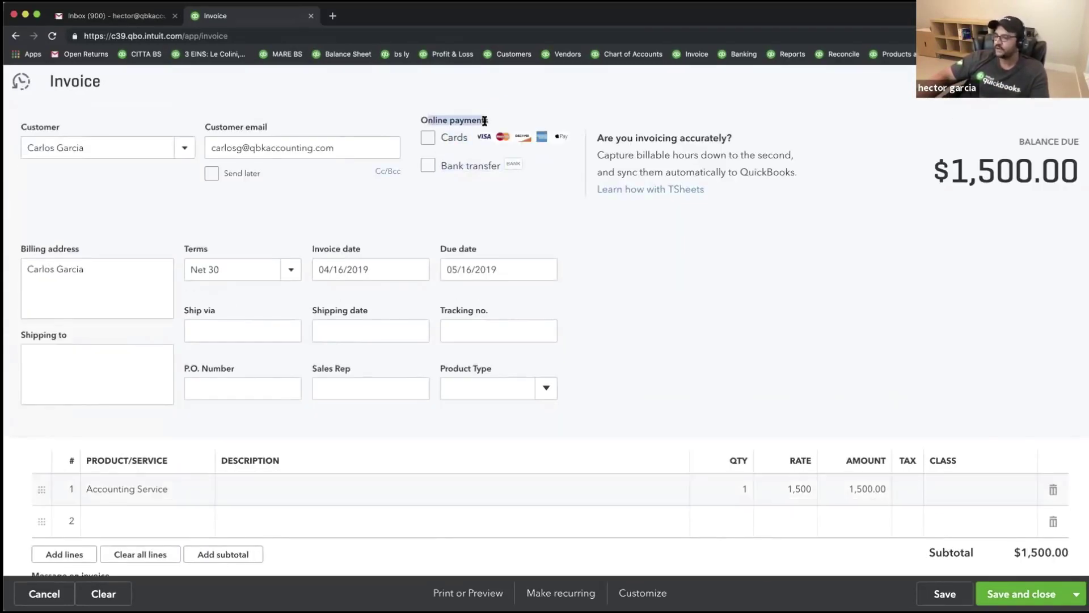
pyautogui.click(517, 213)
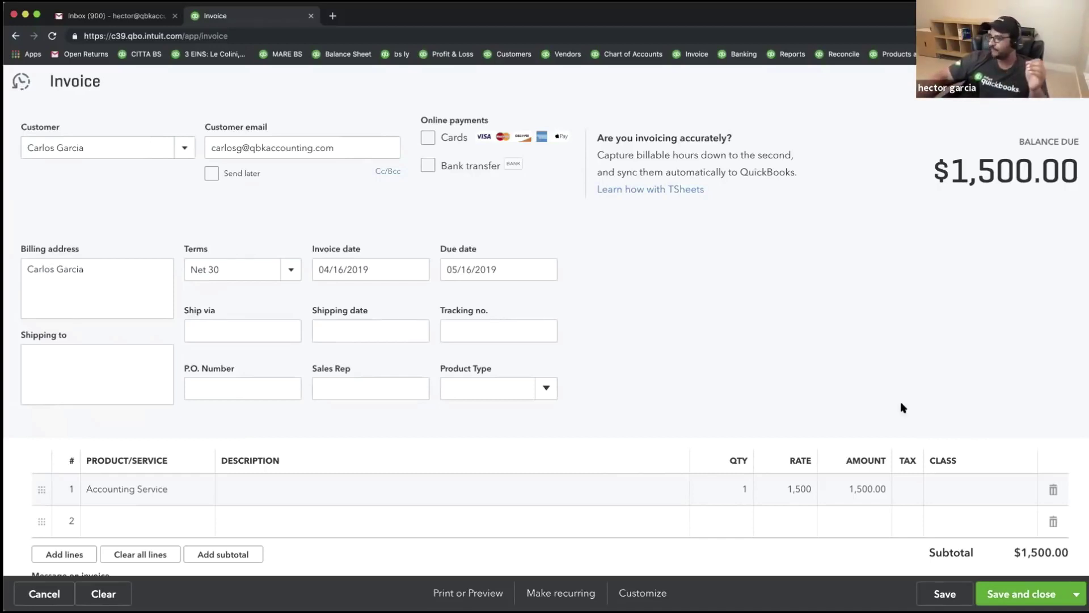
pyautogui.click(1076, 593)
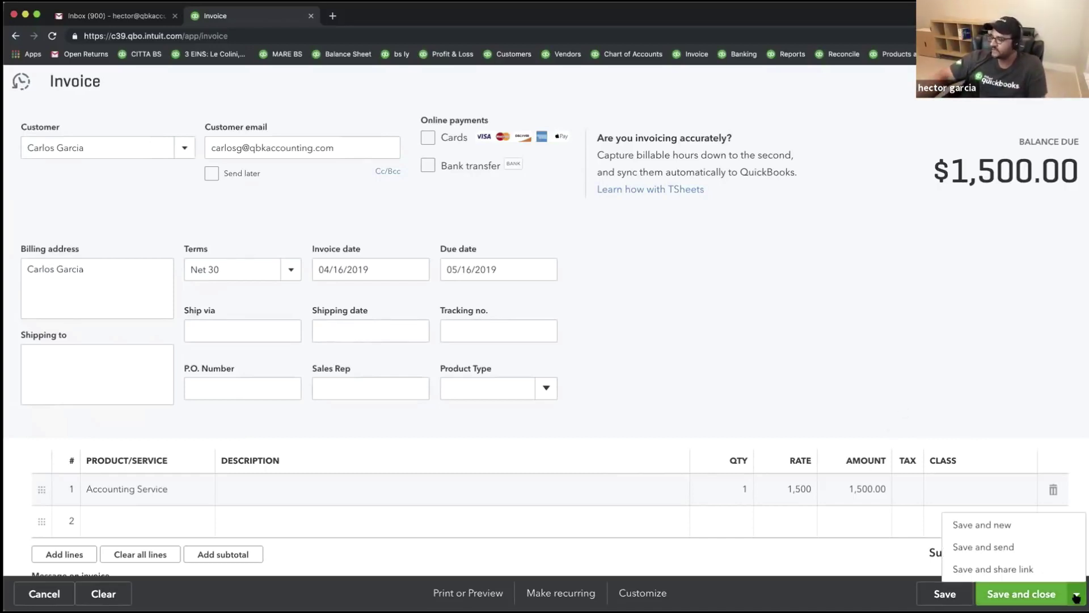
# Step: Save and send invoice 100162, reviewing the prepared subject, body and payment options before sending
pyautogui.click(998, 550)
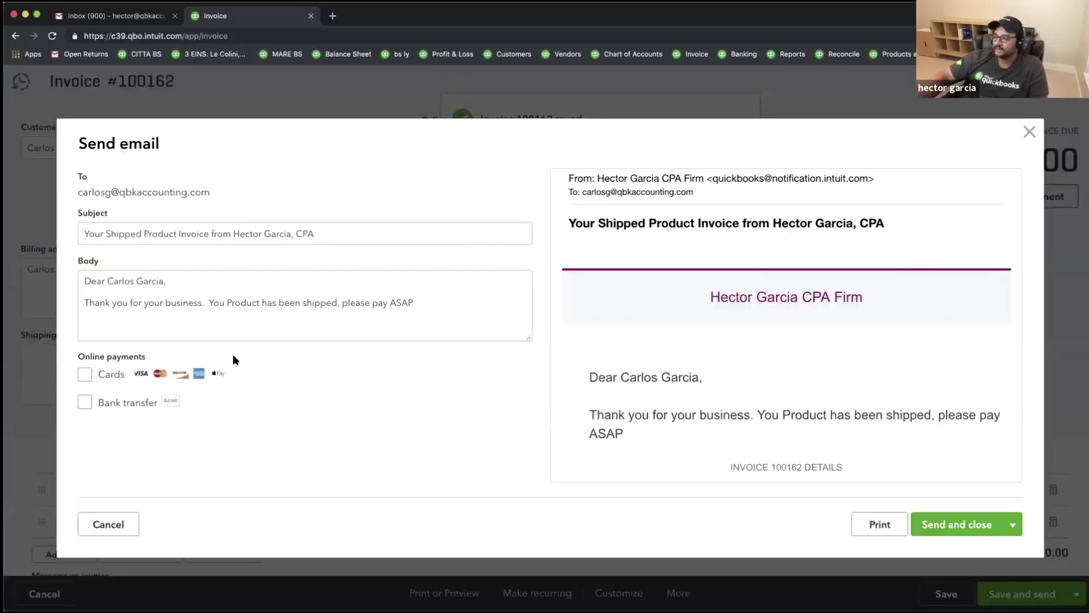
pyautogui.moveTo(84, 281); pyautogui.dragTo(507, 313)
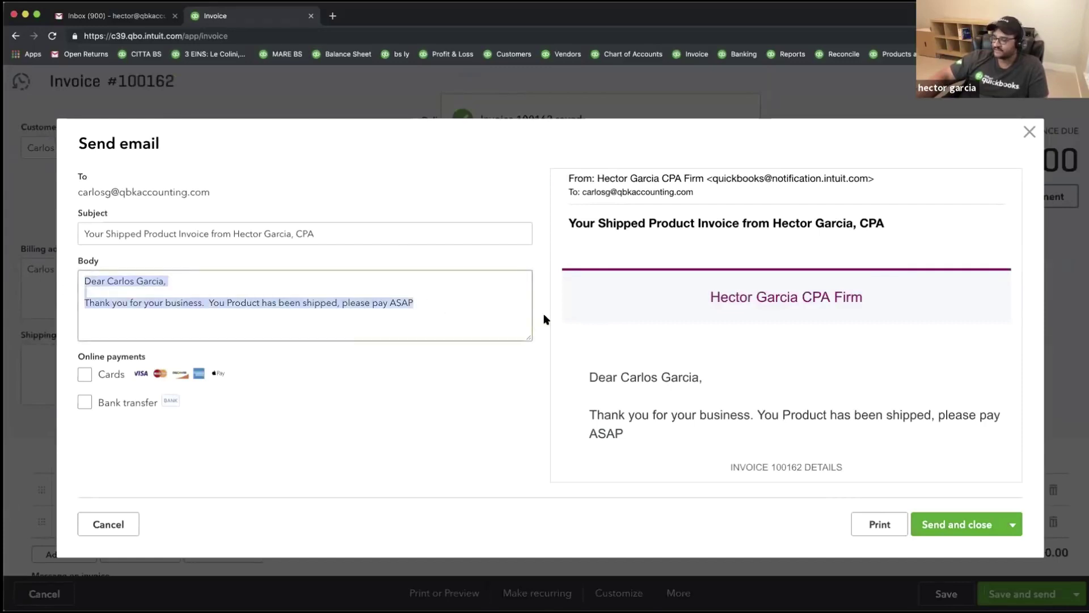
pyautogui.moveTo(97, 281); pyautogui.dragTo(492, 303)
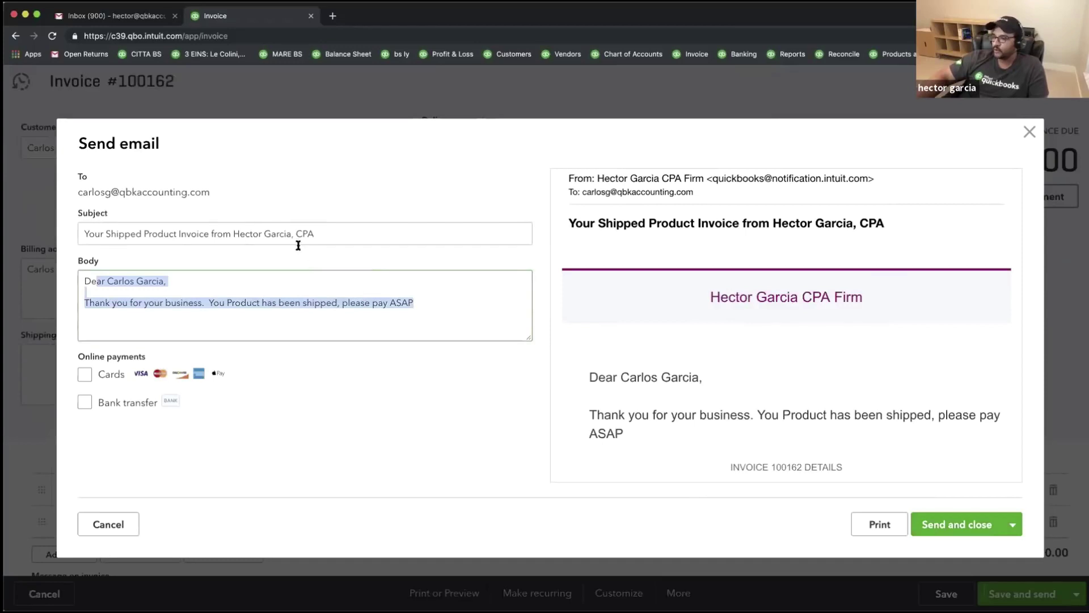
pyautogui.moveTo(315, 234); pyautogui.dragTo(78, 233)
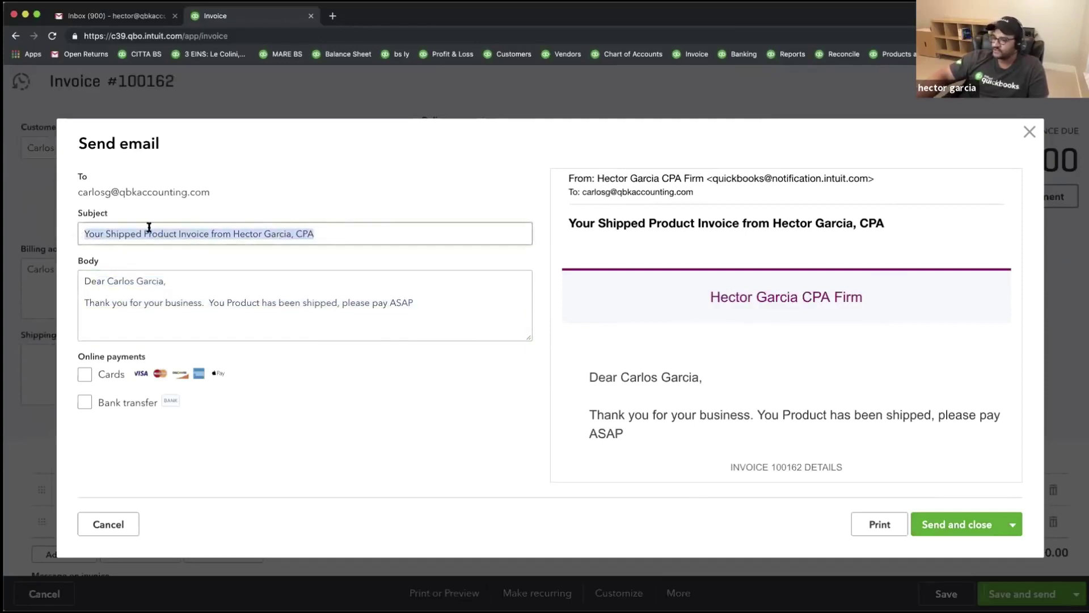
pyautogui.moveTo(79, 355); pyautogui.dragTo(182, 403)
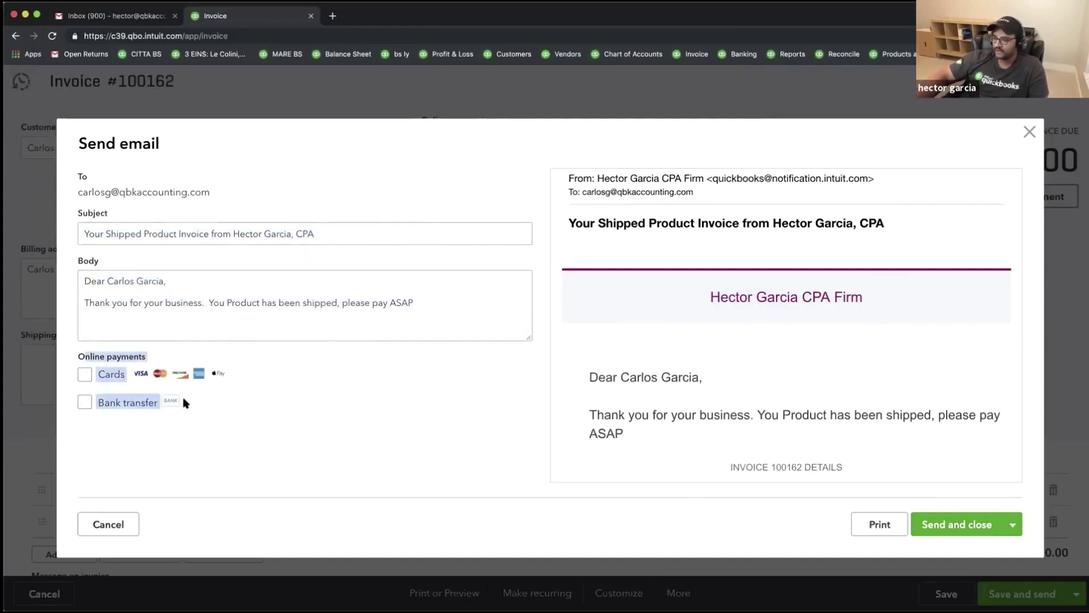
pyautogui.click(161, 420)
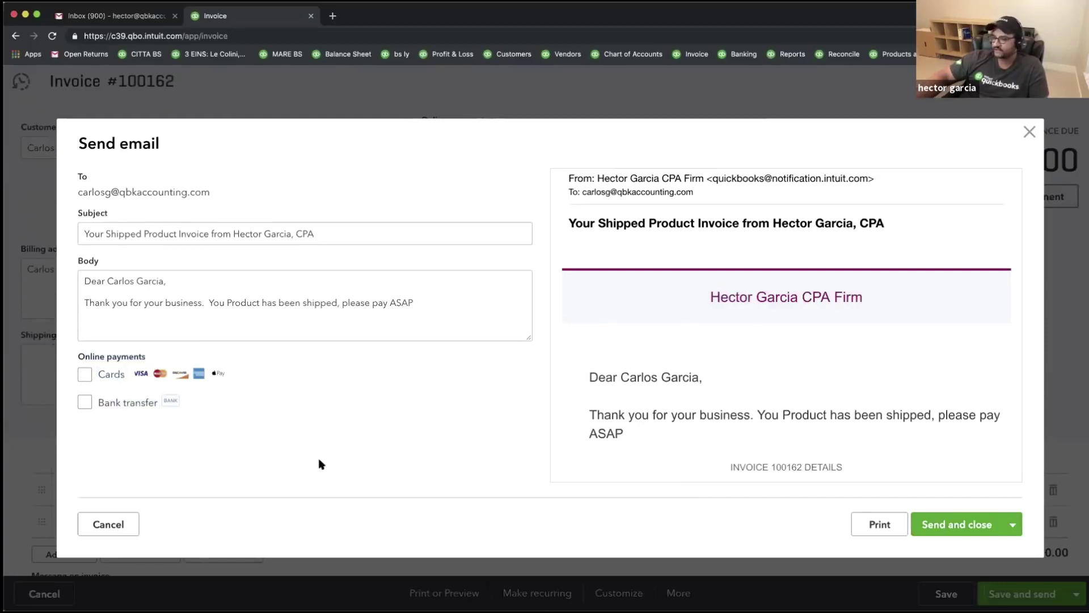
pyautogui.click(962, 527)
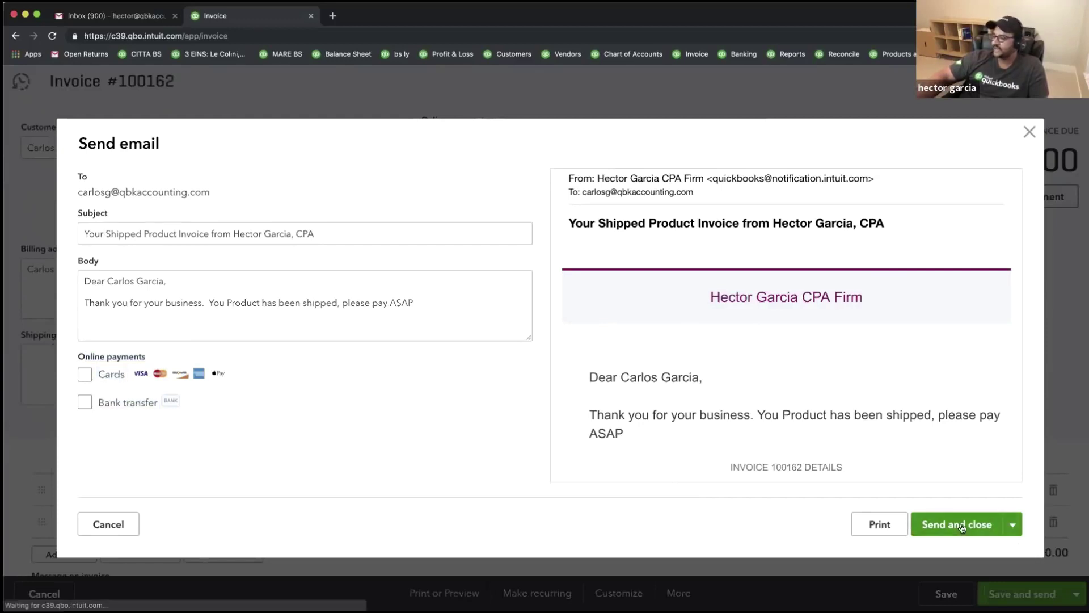
# Step: Reload the Gmail inbox and open the new shipped-product invoice email
pyautogui.click(108, 17)
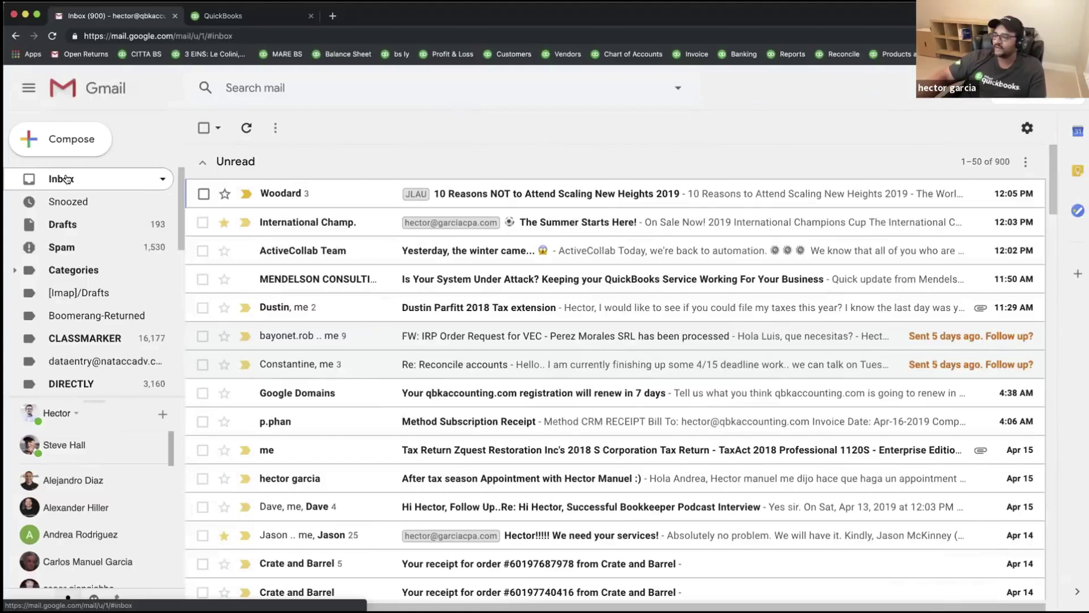
pyautogui.click(52, 36)
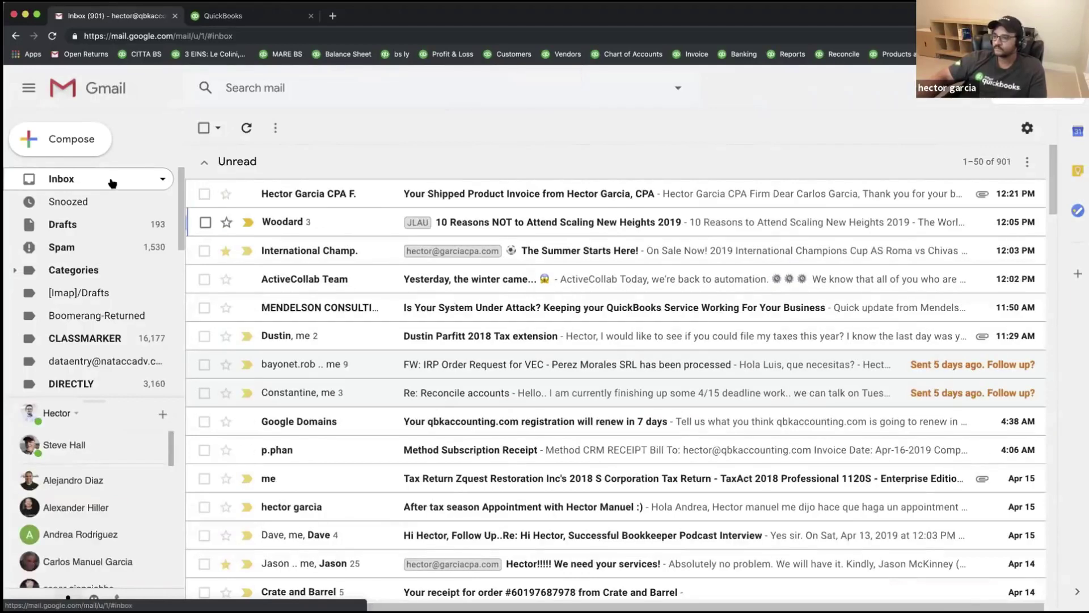
pyautogui.click(535, 195)
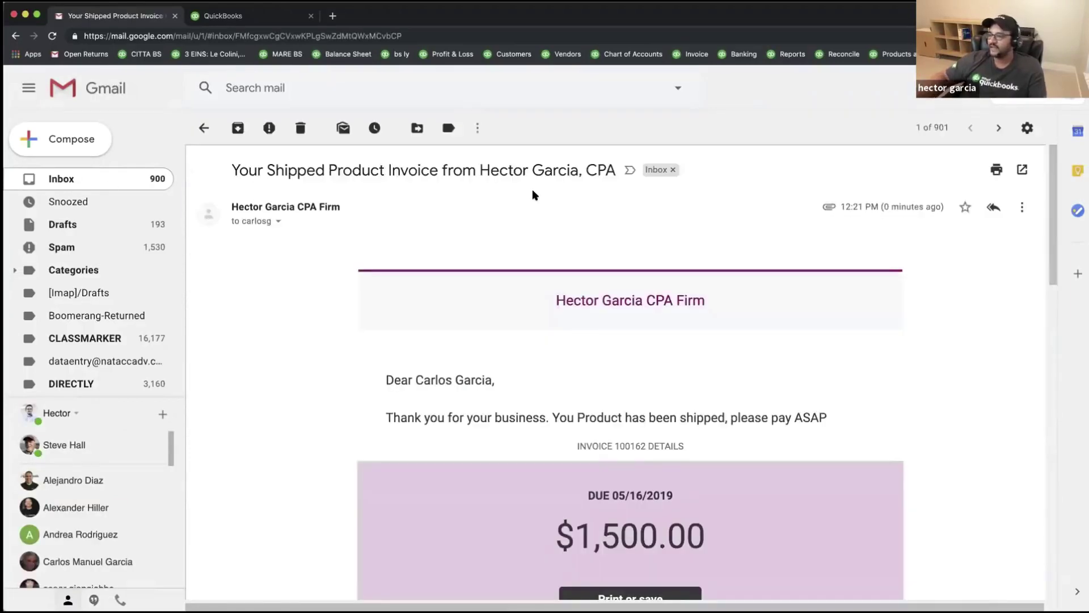
pyautogui.moveTo(237, 167); pyautogui.dragTo(606, 170)
pyautogui.moveTo(344, 211); pyautogui.dragTo(231, 209)
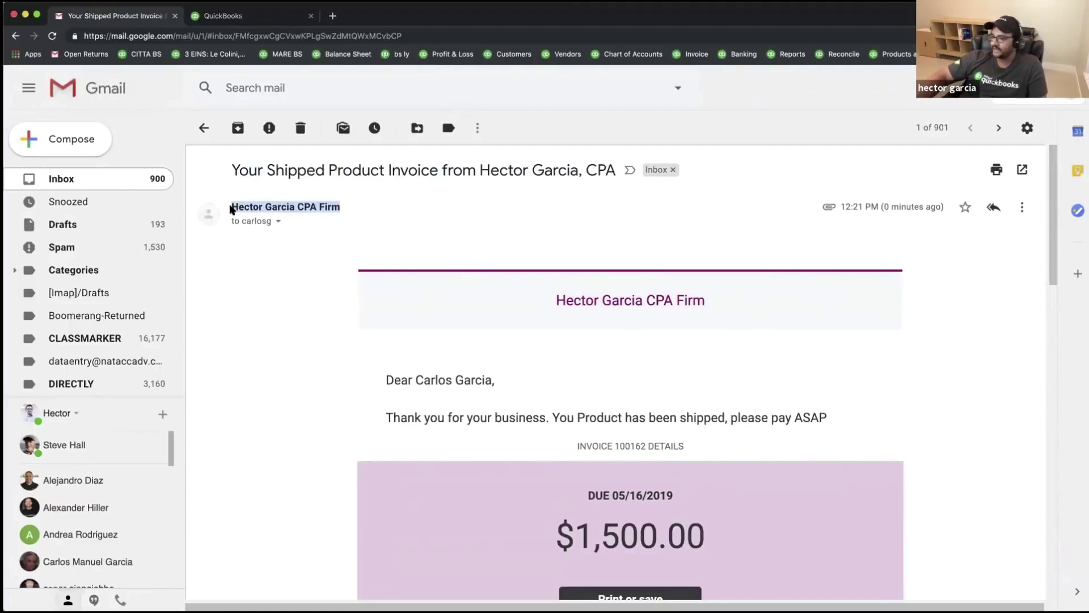
# Step: Check the sender and recipient details and read the email's message
pyautogui.click(279, 221)
pyautogui.tripleClick(450, 288)
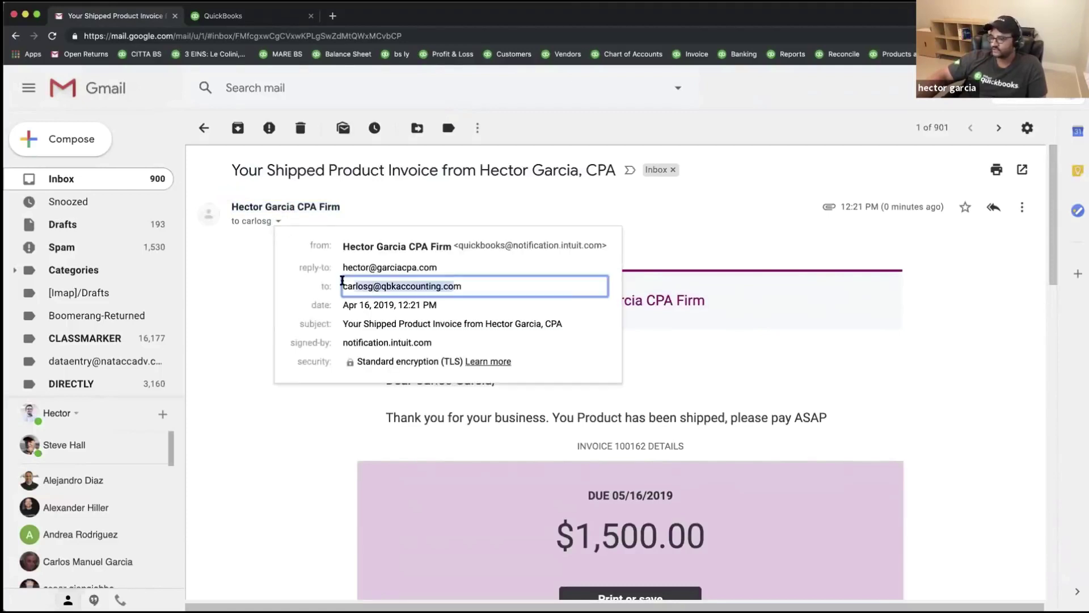
pyautogui.click(230, 286)
pyautogui.moveTo(565, 300); pyautogui.dragTo(721, 301)
pyautogui.scroll(-3, 698, 328)
pyautogui.moveTo(391, 296); pyautogui.dragTo(783, 338)
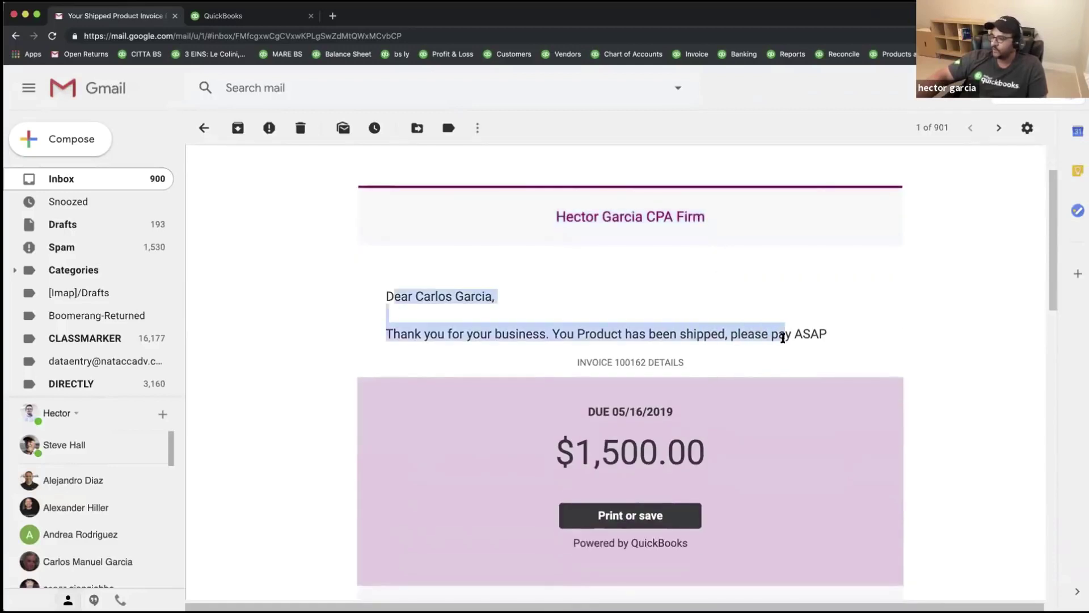
# Step: Scroll down to the invoice PDF attachment and open its preview
pyautogui.scroll(-3, 738, 352)
pyautogui.scroll(-3, 607, 340)
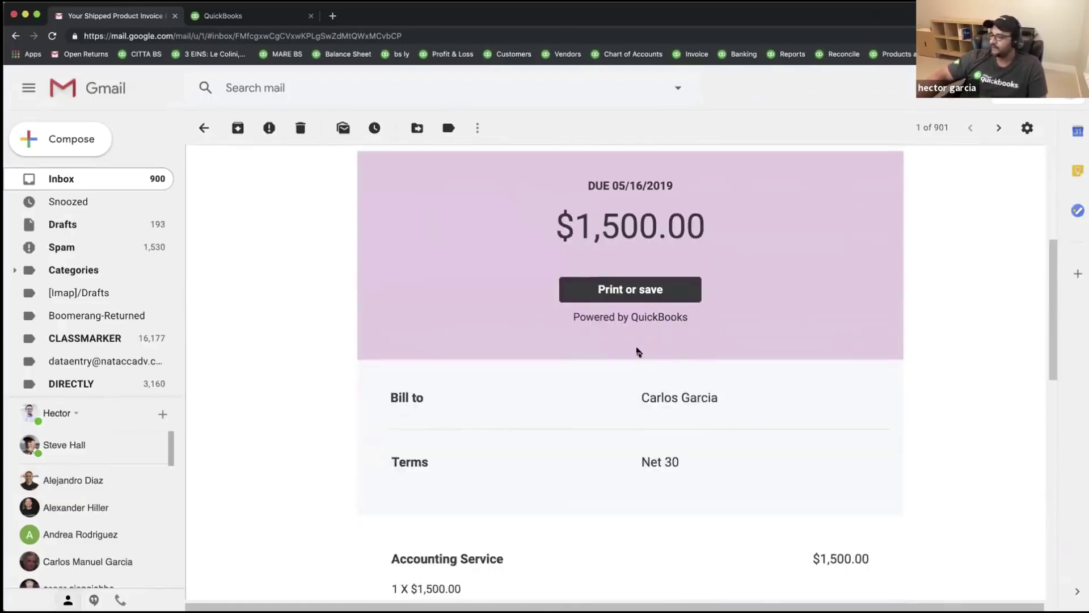
pyautogui.scroll(-3, 697, 437)
pyautogui.scroll(-1, 737, 406)
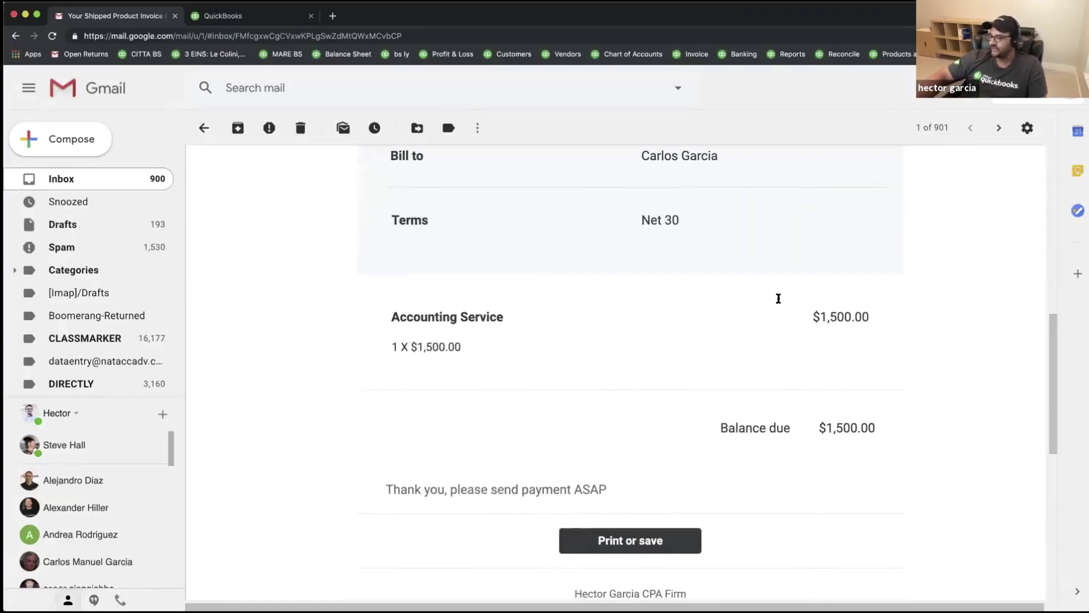
pyautogui.scroll(-8, 596, 321)
pyautogui.scroll(-1, 597, 326)
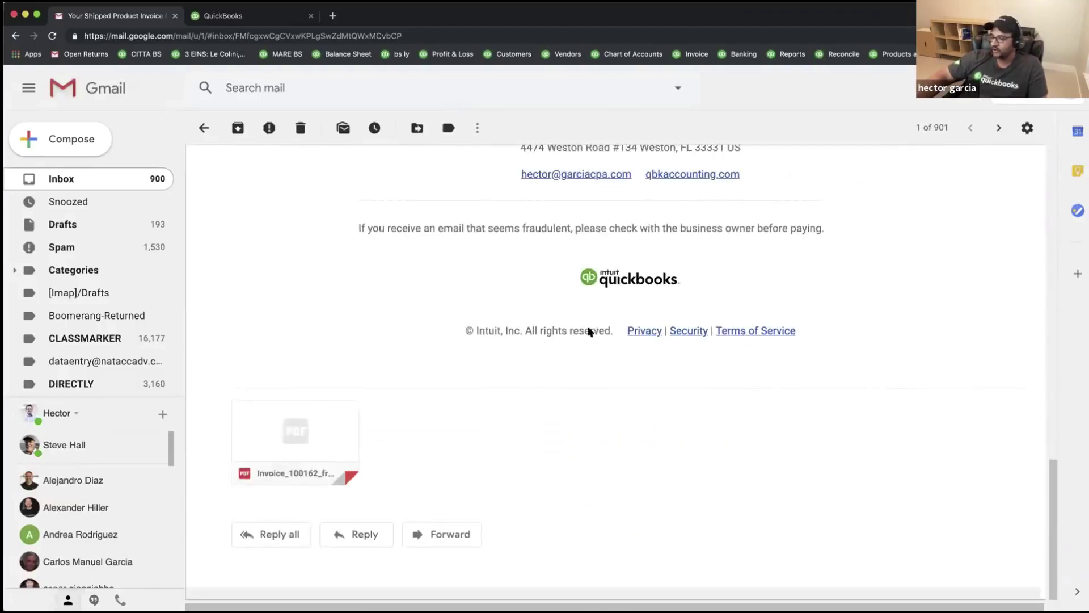
pyautogui.moveTo(287, 421)
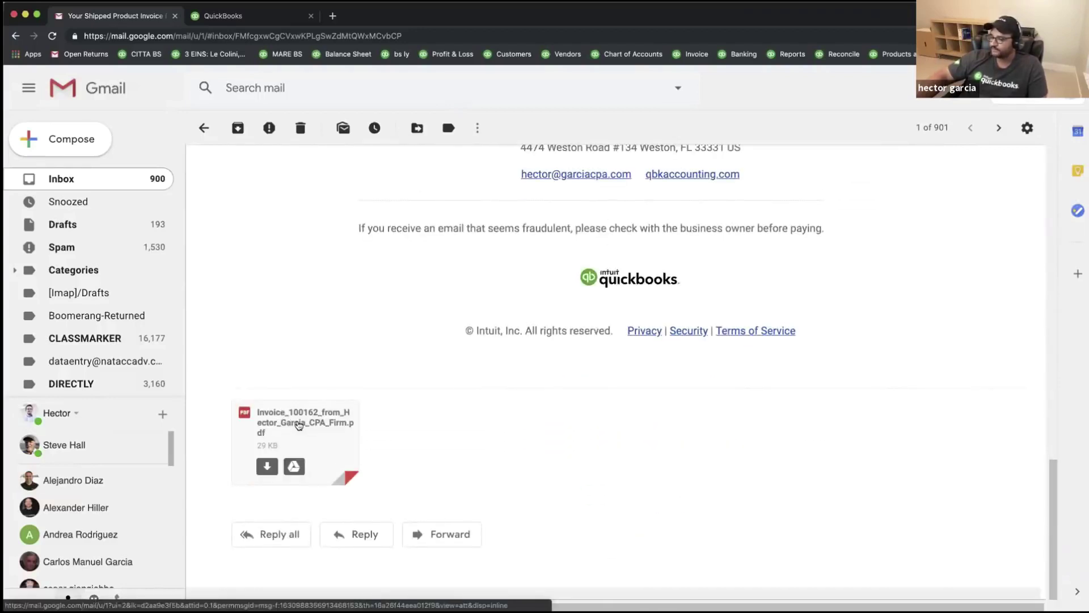
pyautogui.click(294, 424)
# Step: Scroll through the invoice 100162 PDF preview and close it
pyautogui.scroll(-5, 662, 382)
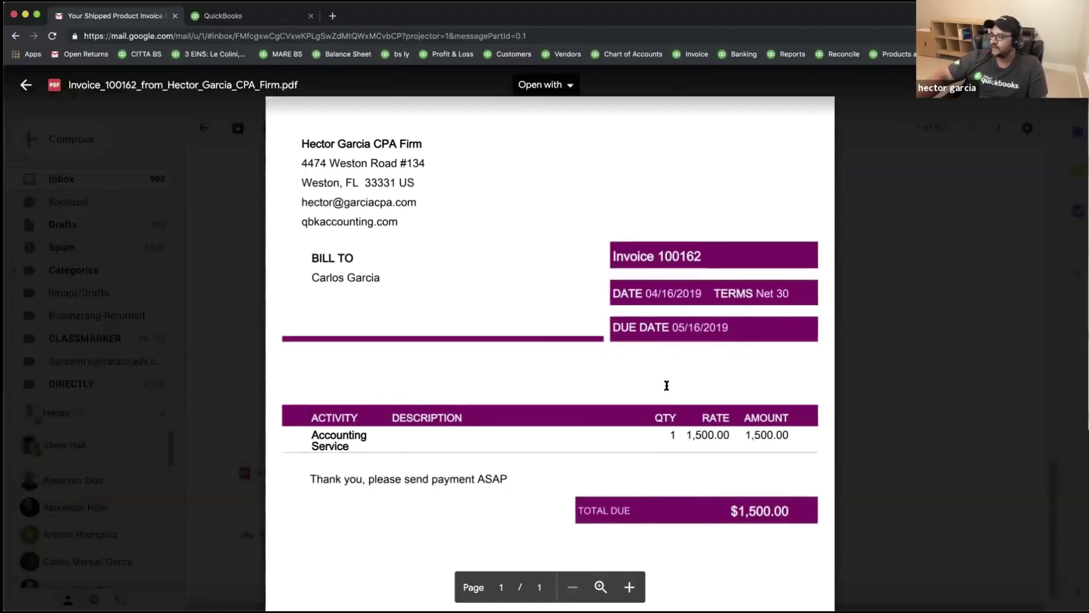
pyautogui.scroll(5, 662, 382)
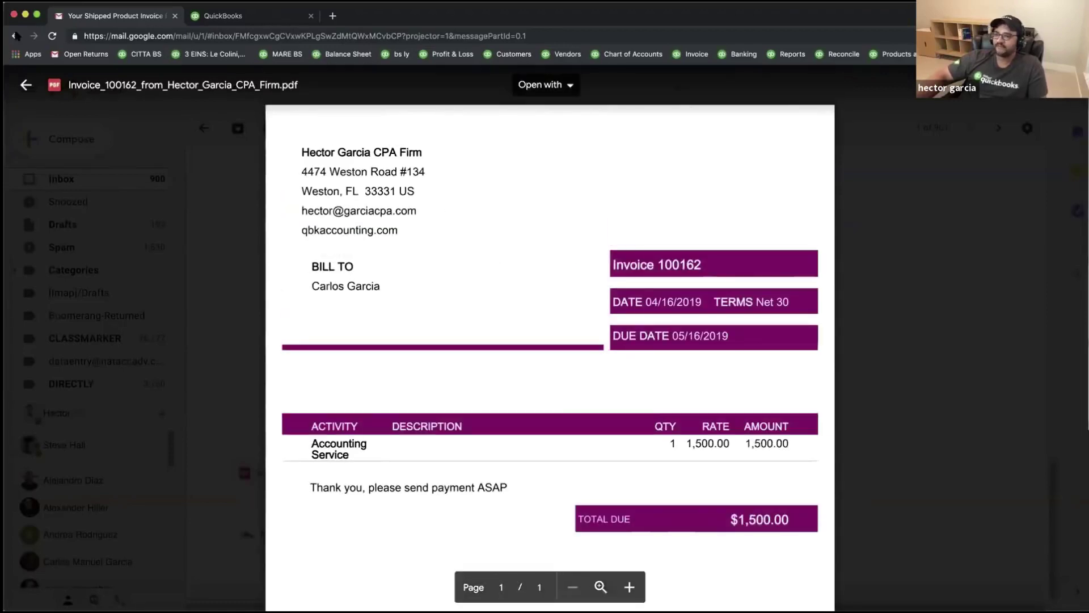
pyautogui.click(16, 35)
# Step: Scroll back to the top of the email and return to the QuickBooks Custom fields page
pyautogui.scroll(10, 683, 307)
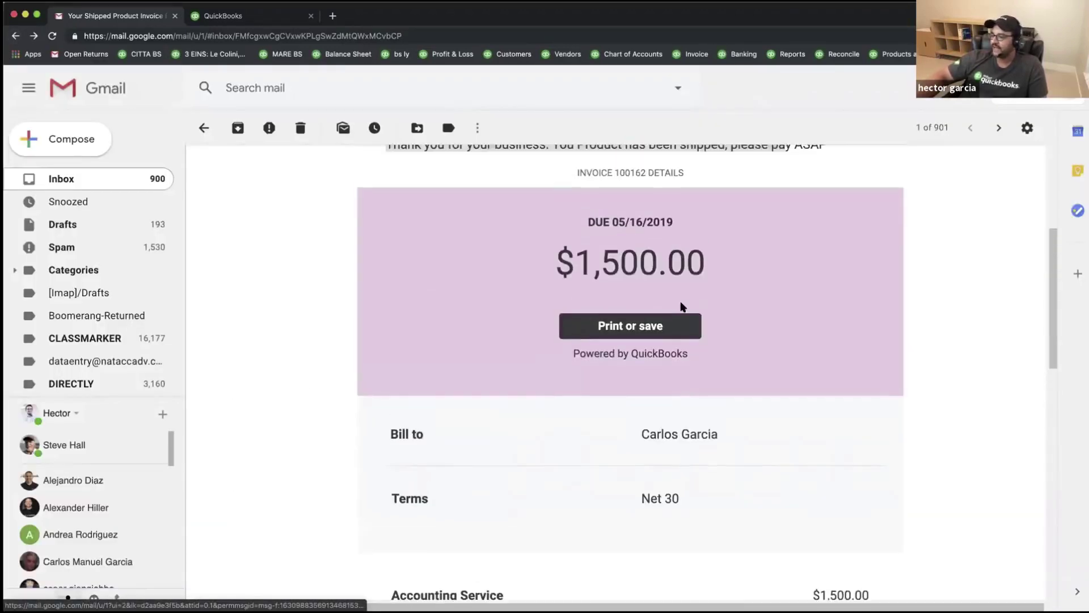
pyautogui.scroll(1, 683, 307)
pyautogui.scroll(1, 670, 383)
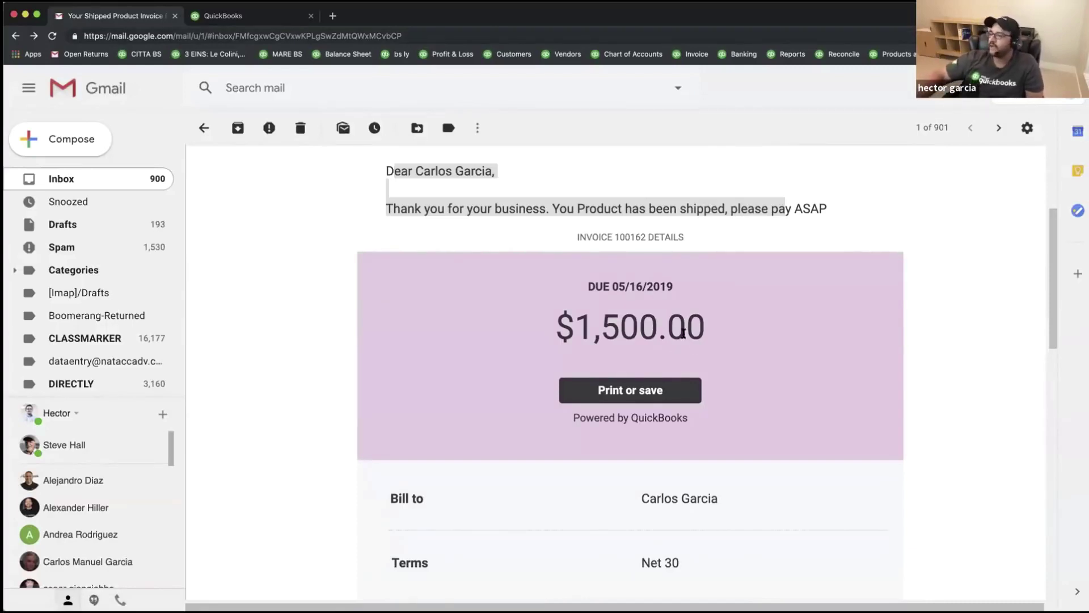
pyautogui.scroll(4, 448, 350)
pyautogui.click(290, 303)
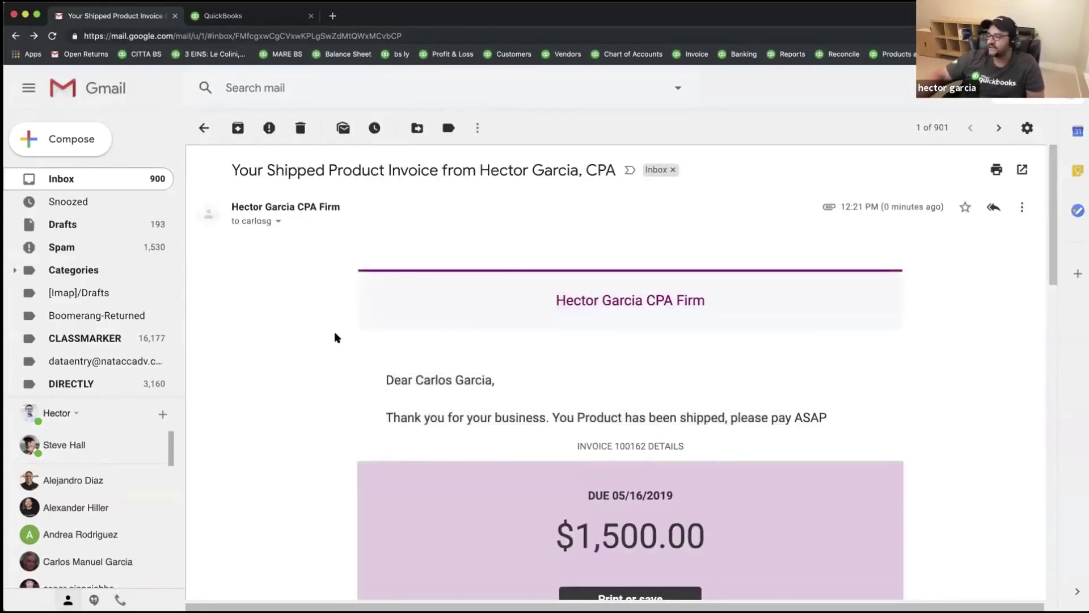
pyautogui.click(215, 16)
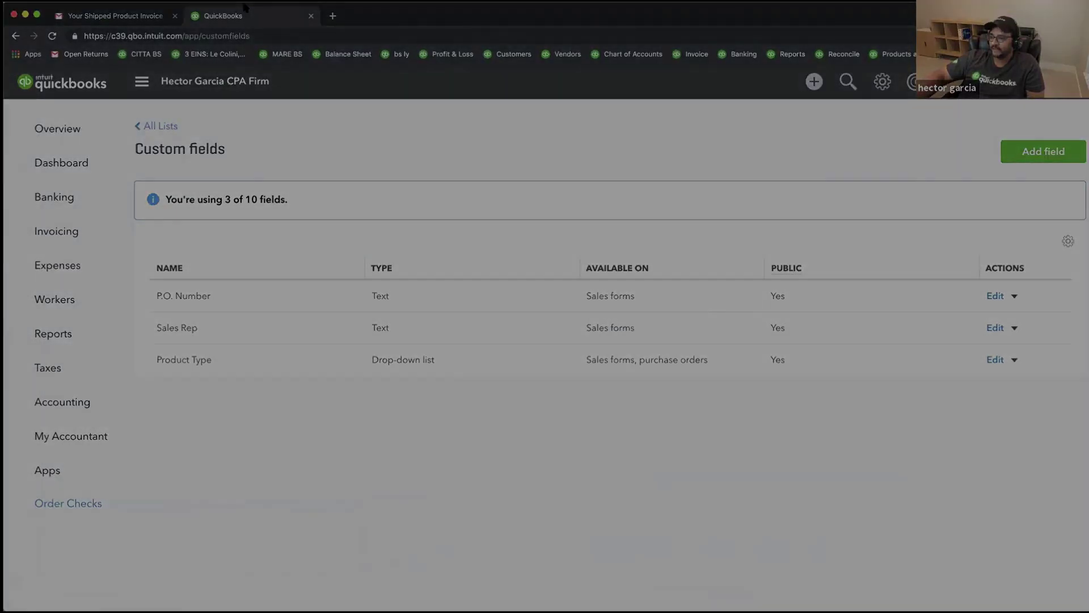